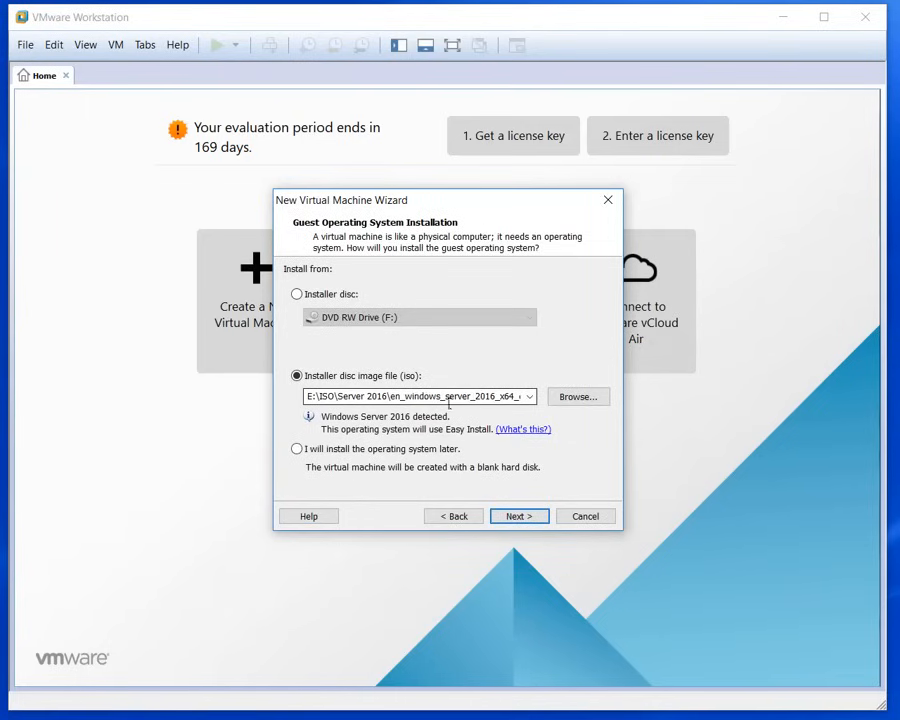
Step: Fill Easy Install with the product key, full name admin, a matching password and automatic log-on
click(520, 517)
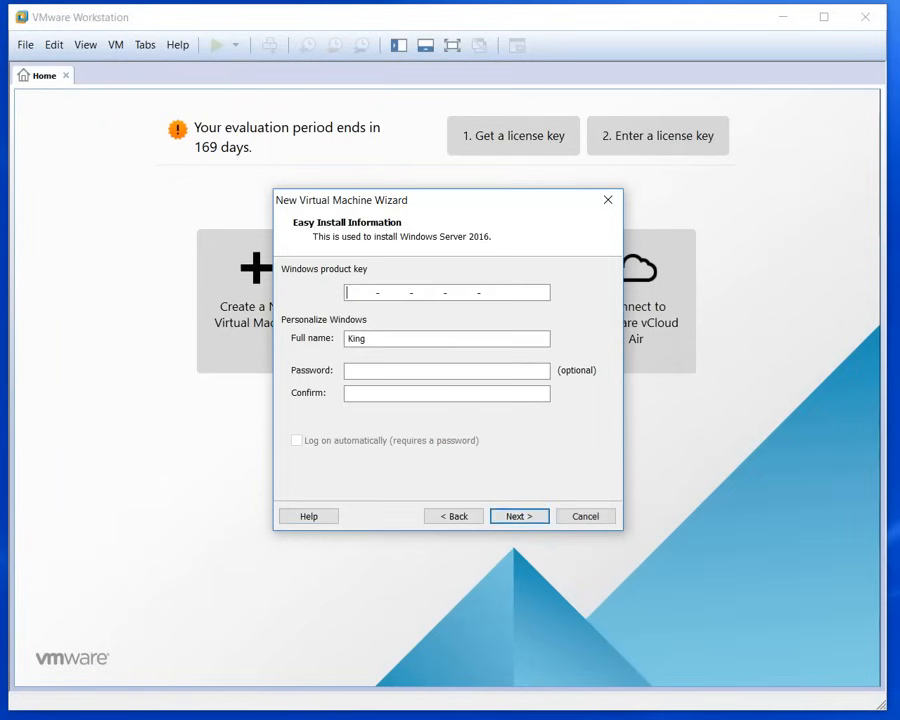
key(alt+Tab)
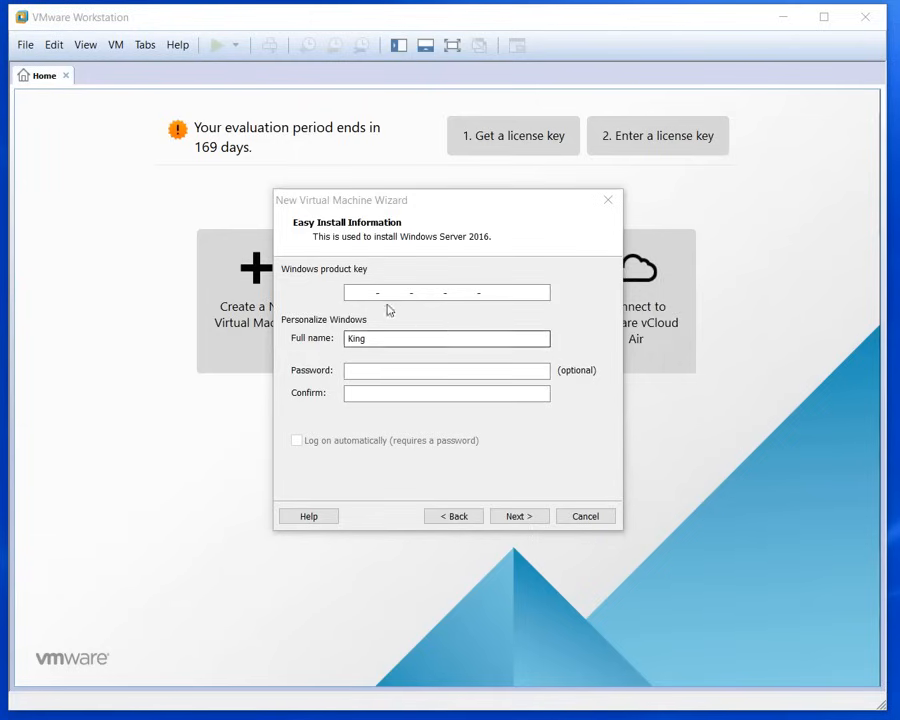
click(357, 292)
key(ctrl+v)
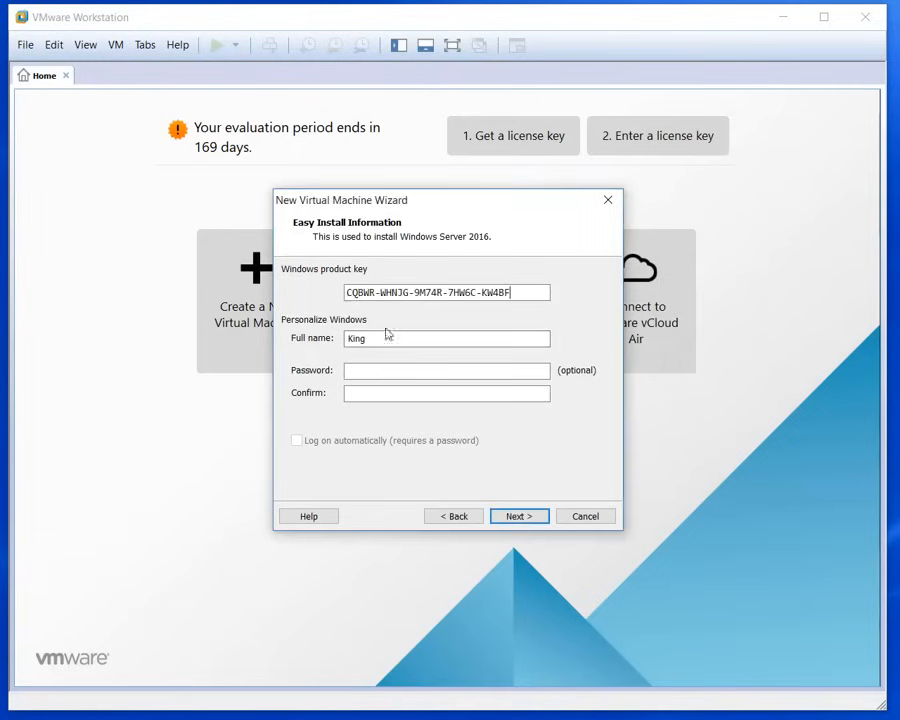
key(Tab)
text(a)
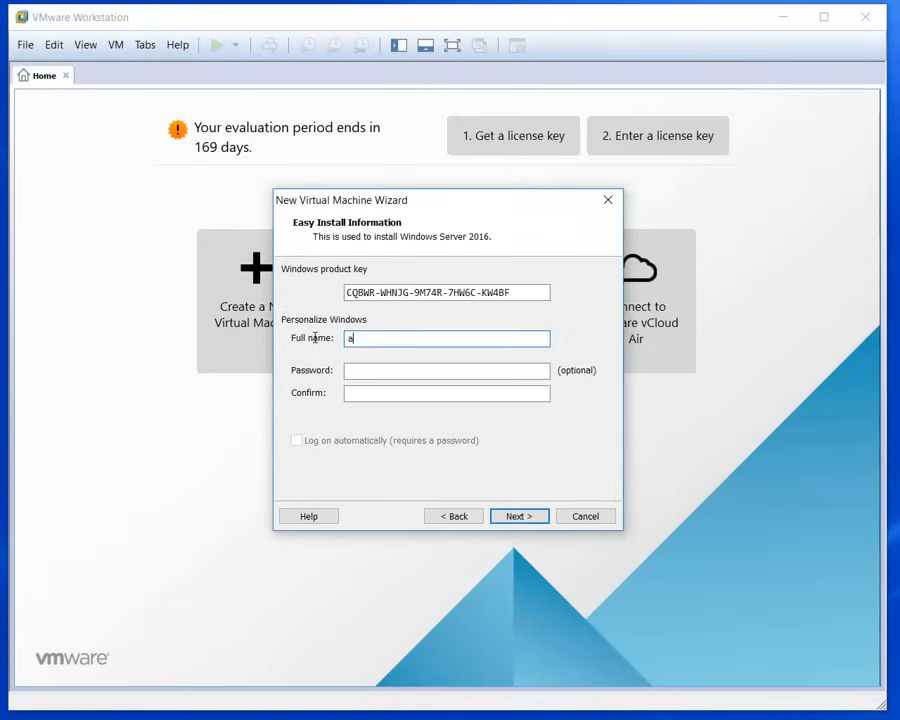
text(dmin)
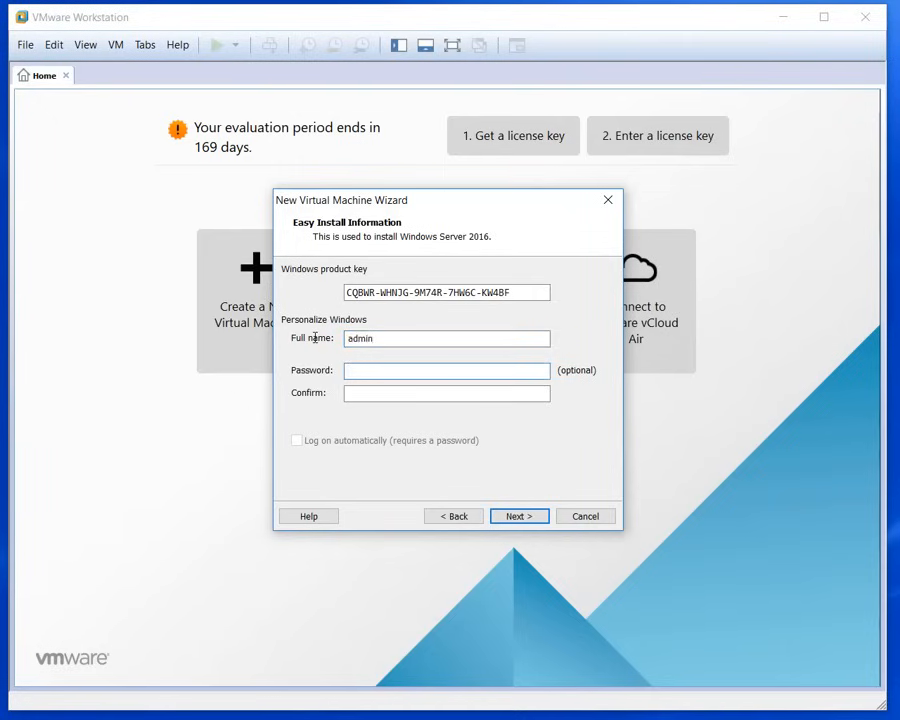
key(Tab)
text(••)
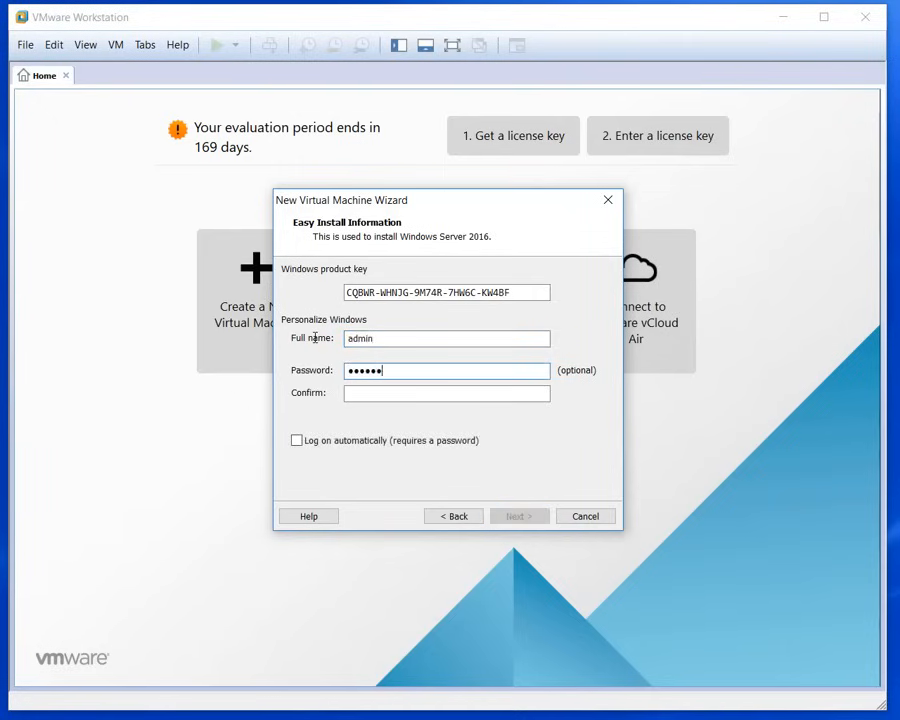
key(Tab)
text(•)
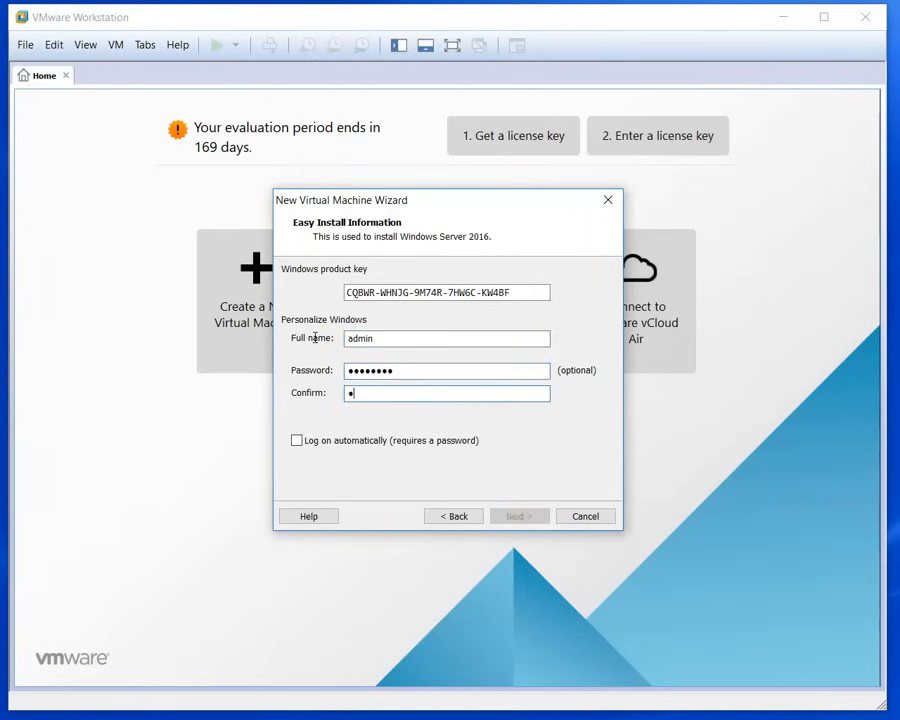
text(•••••)
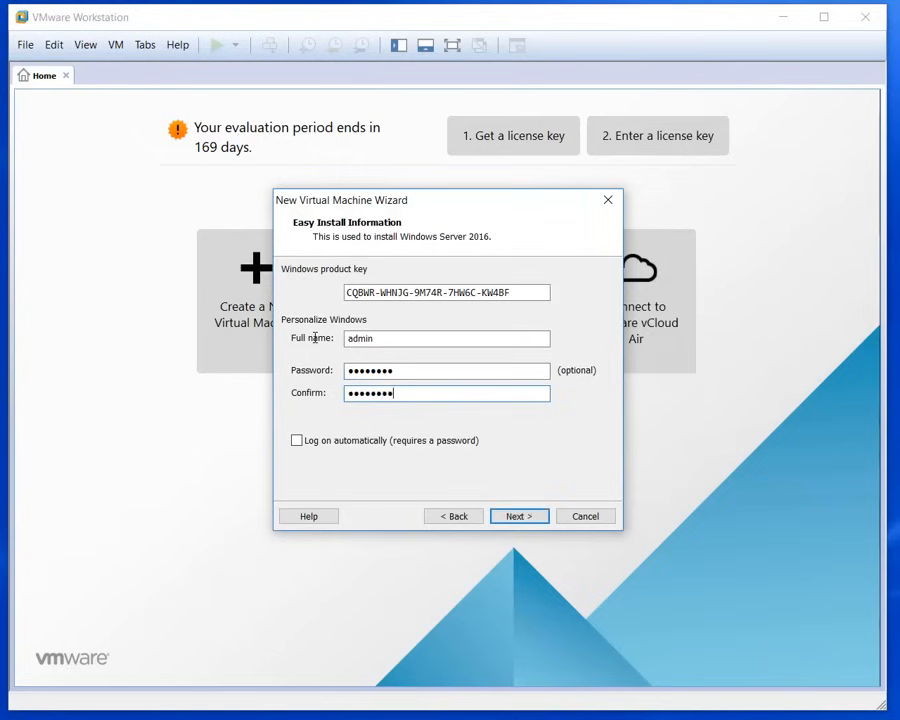
click(296, 440)
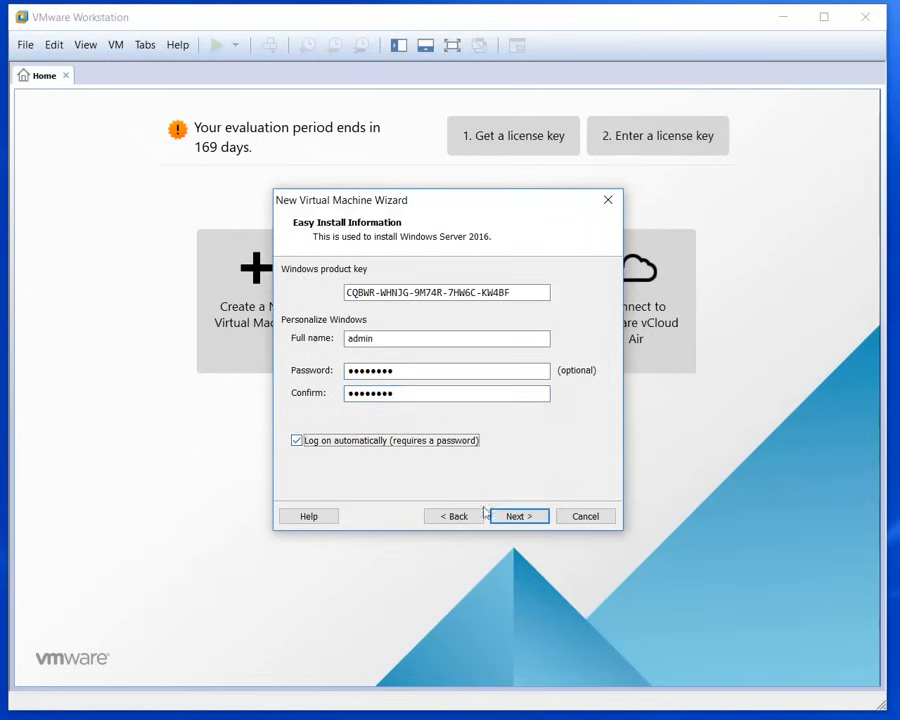
Step: Name the VM DC with BIOS firmware, 2 cores per processor and 2048 MB memory
click(517, 517)
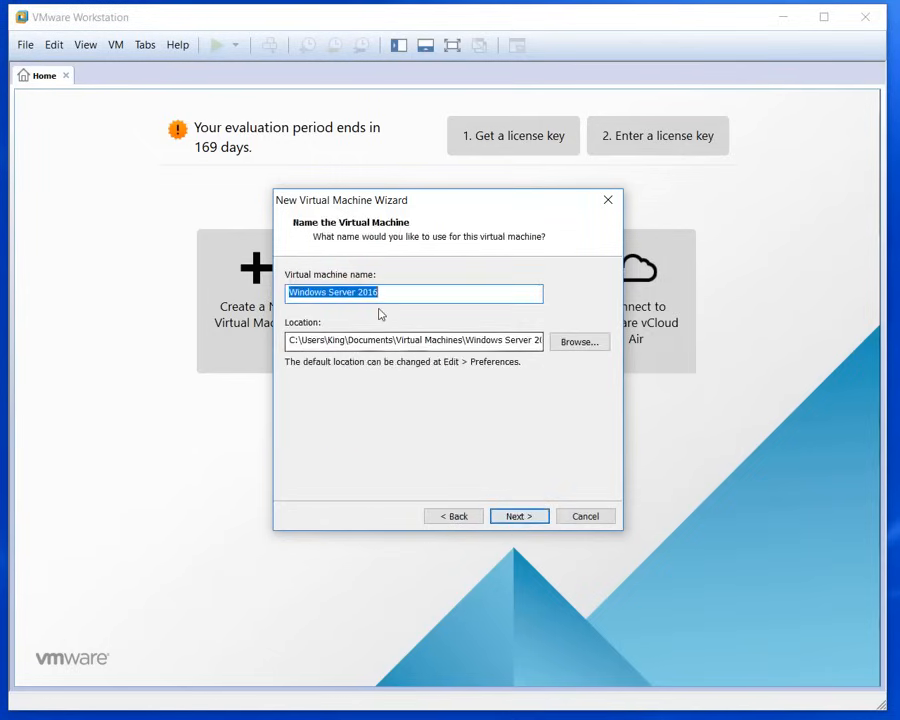
text(DC)
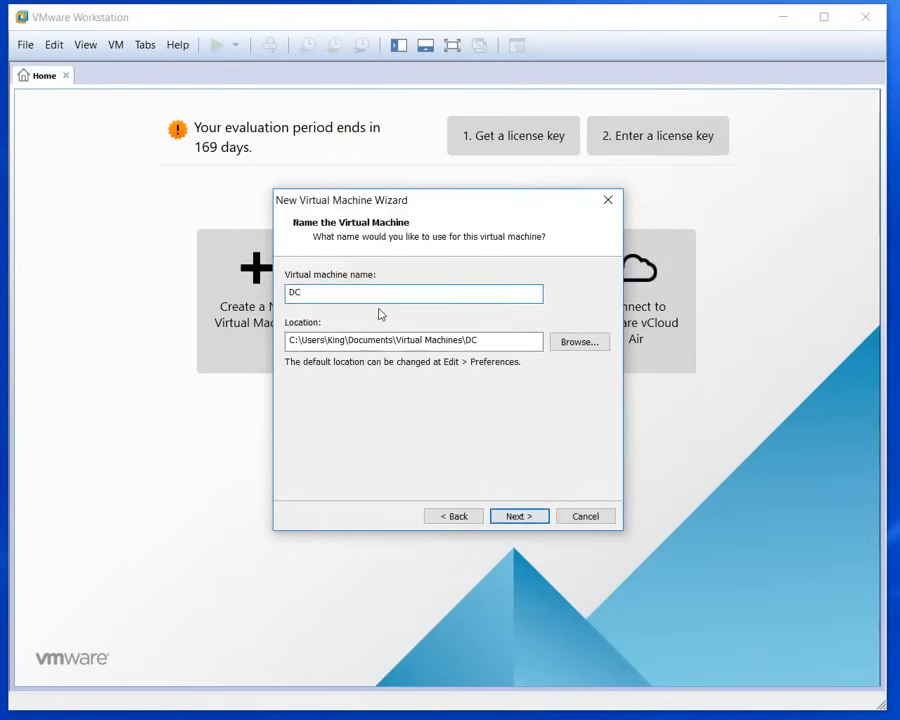
click(511, 517)
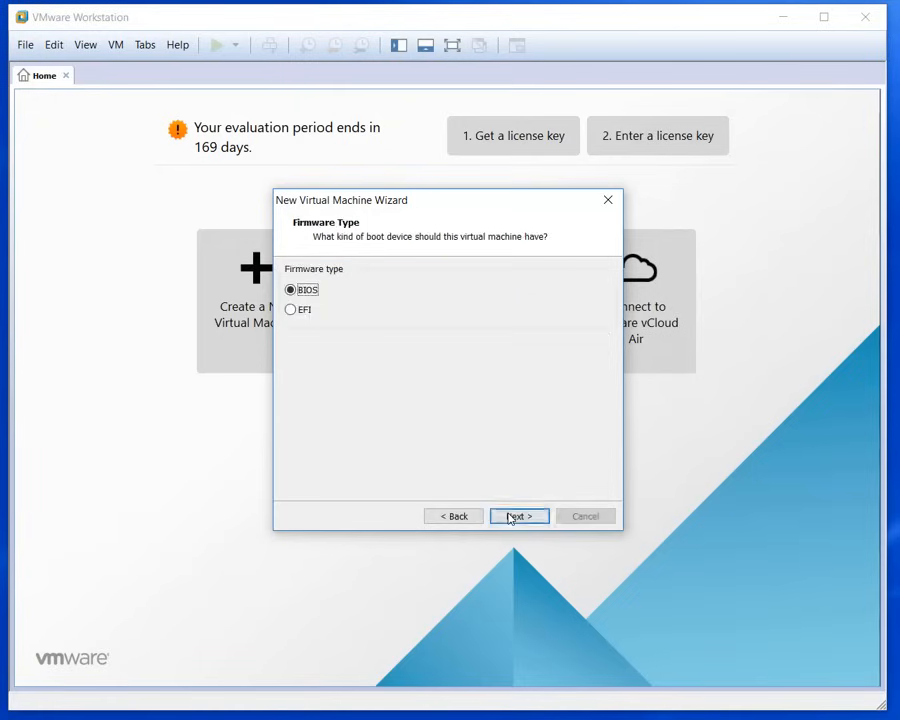
click(511, 517)
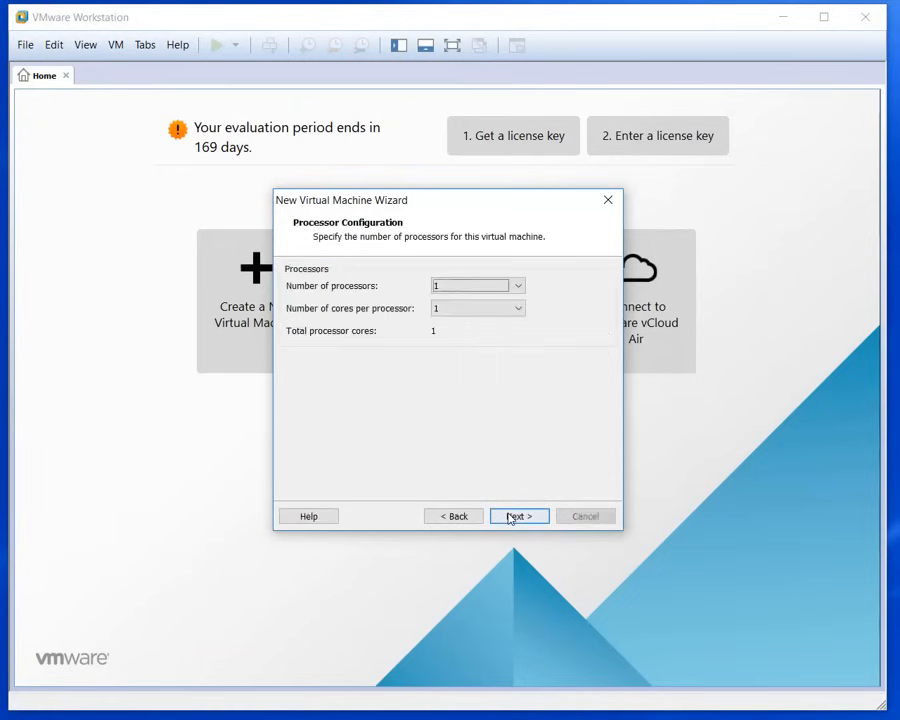
click(514, 311)
click(475, 334)
click(520, 515)
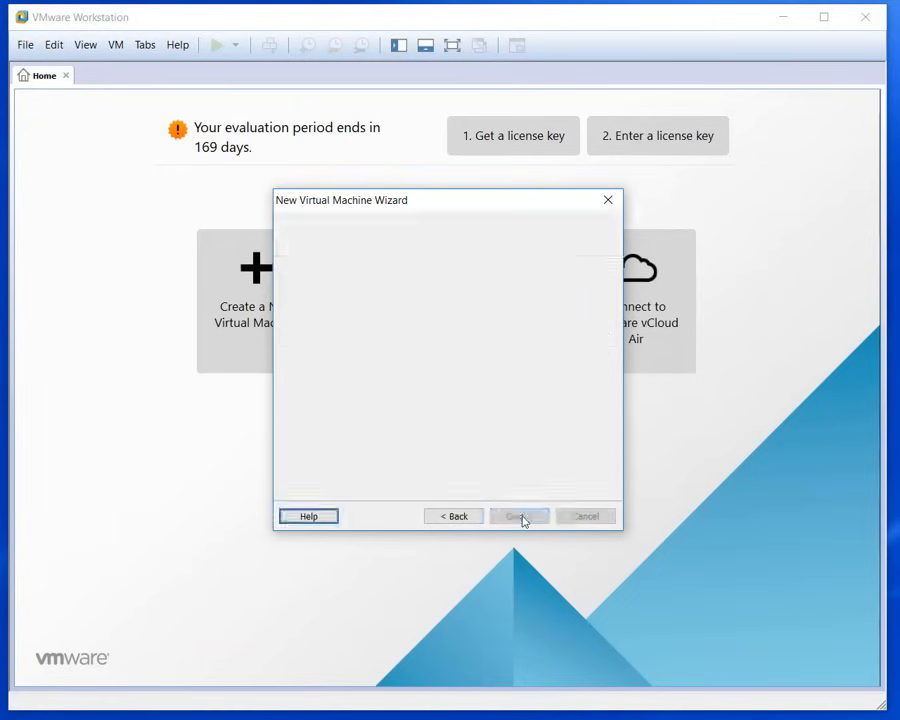
click(524, 516)
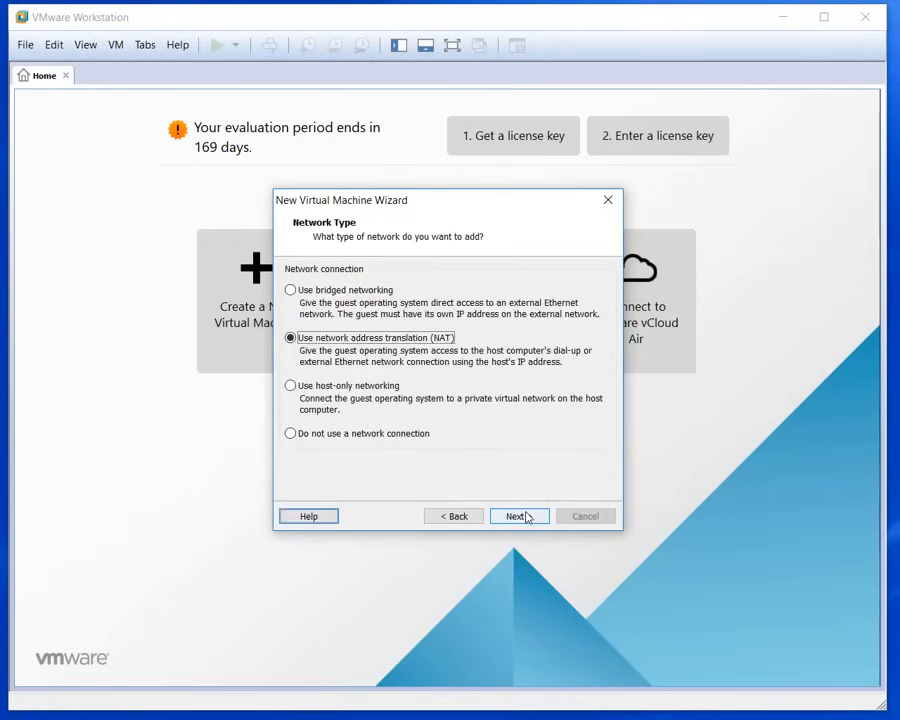
Step: Use host-only networking and a new 60 GB SCSI disk stored as a single file, DC.vmdk
click(290, 386)
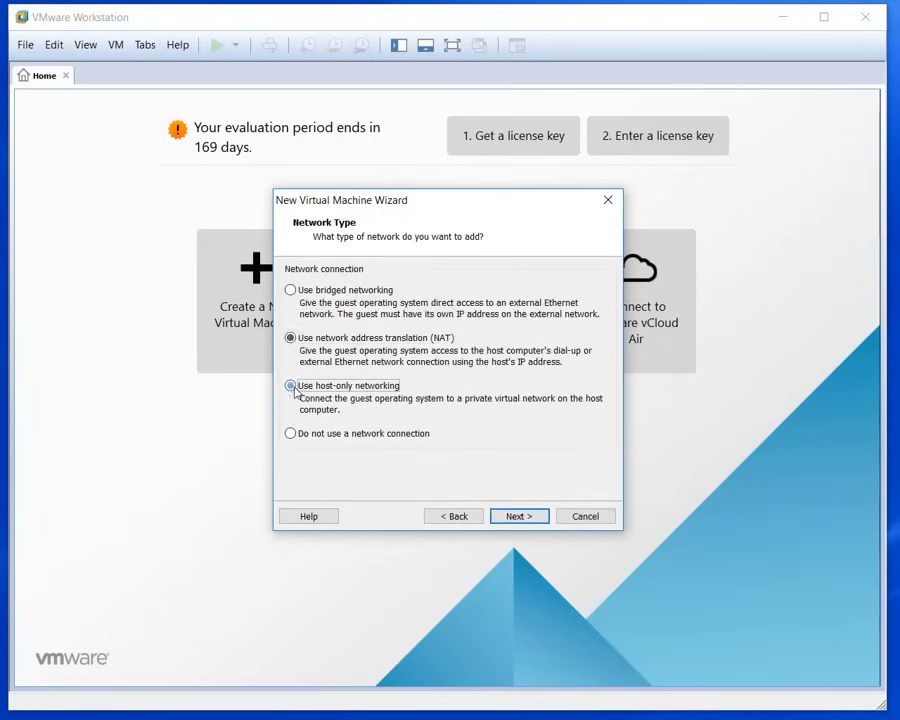
click(516, 515)
click(514, 515)
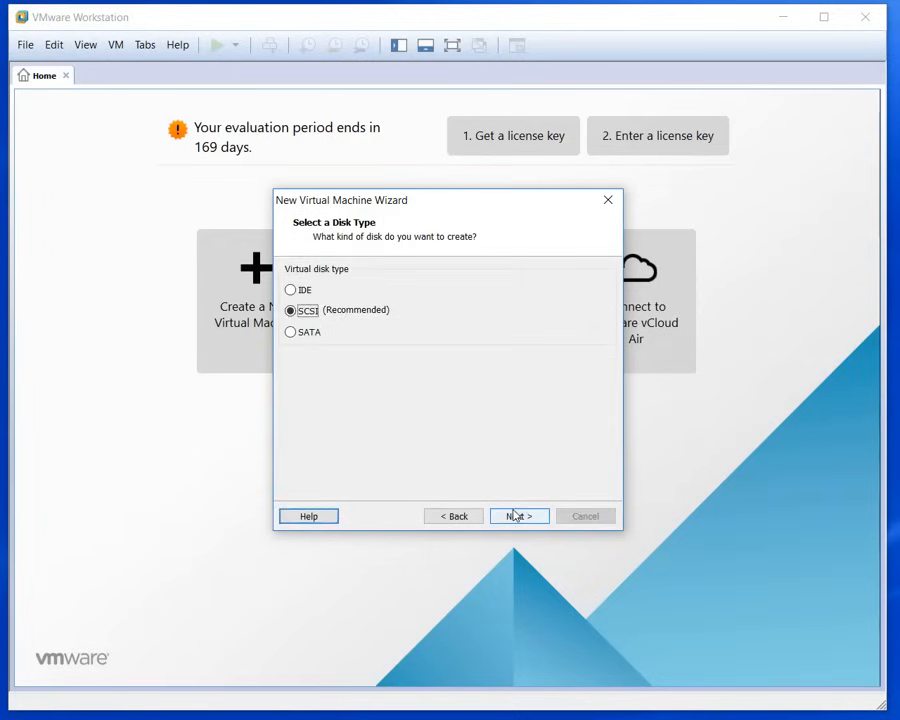
click(514, 515)
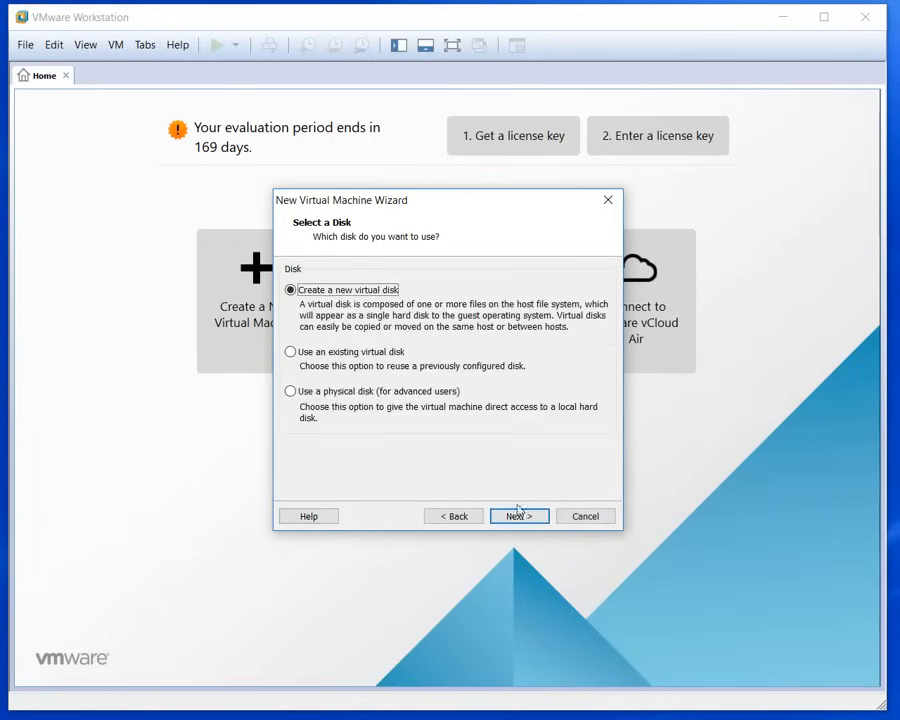
click(516, 515)
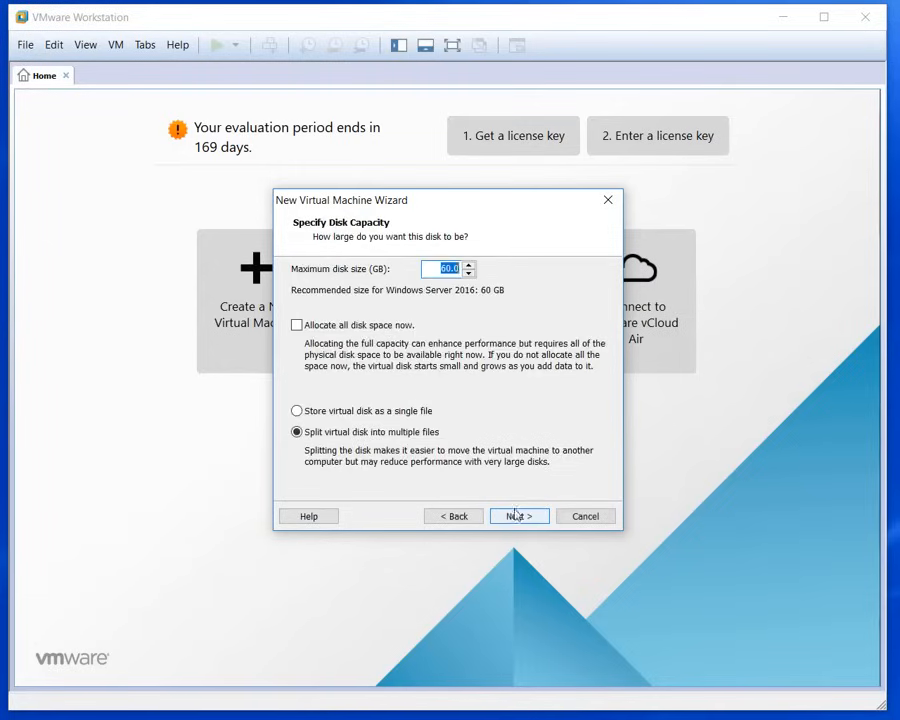
click(297, 410)
click(524, 516)
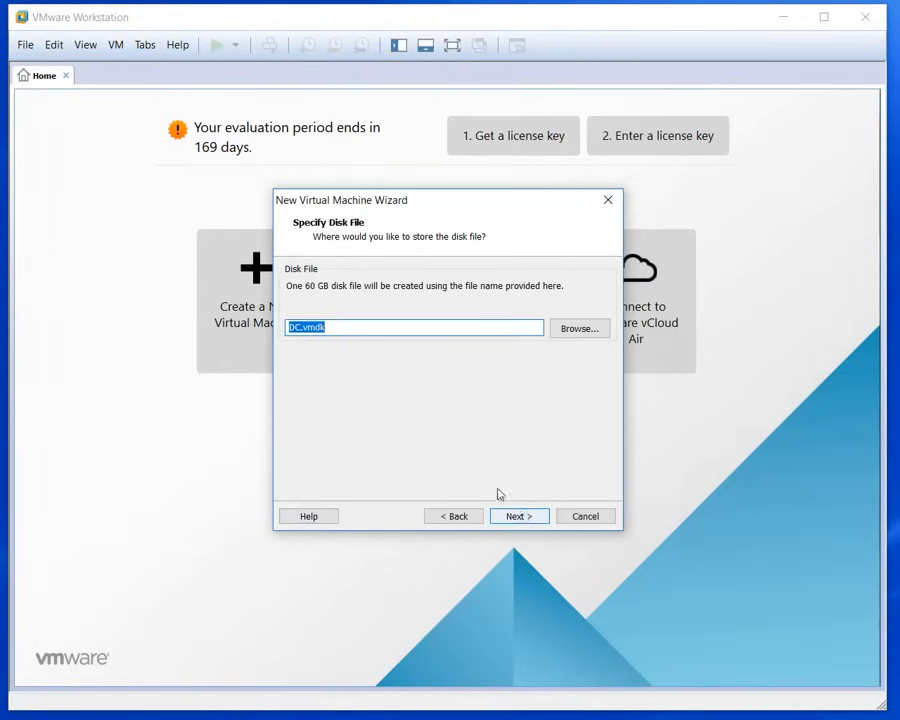
click(518, 516)
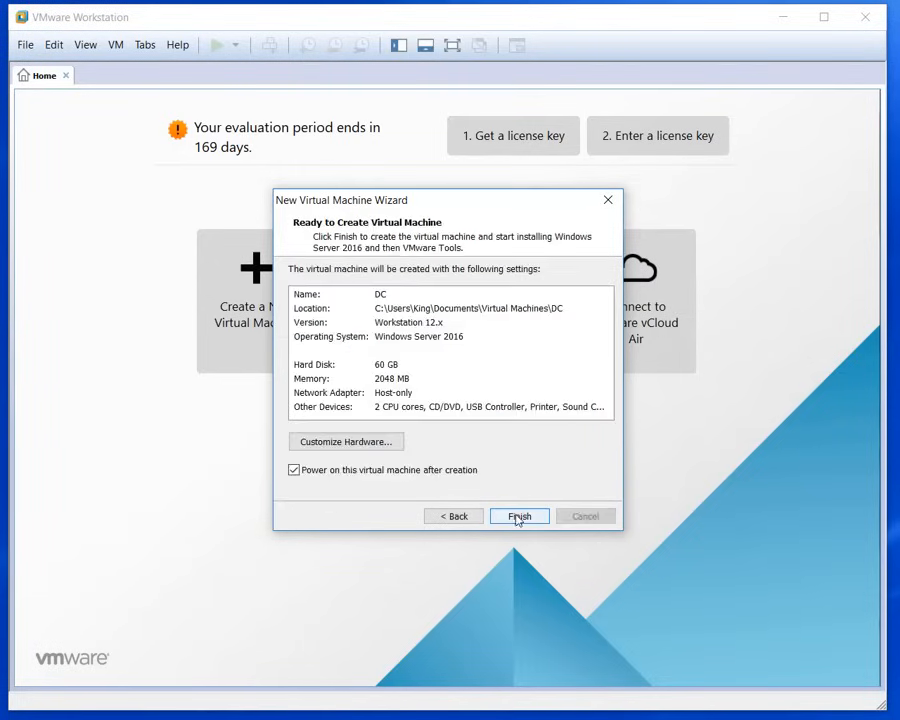
Step: Set the DC VM's network adapter to Custom VMnet5 (Host-only) and finish creating the VM
click(367, 443)
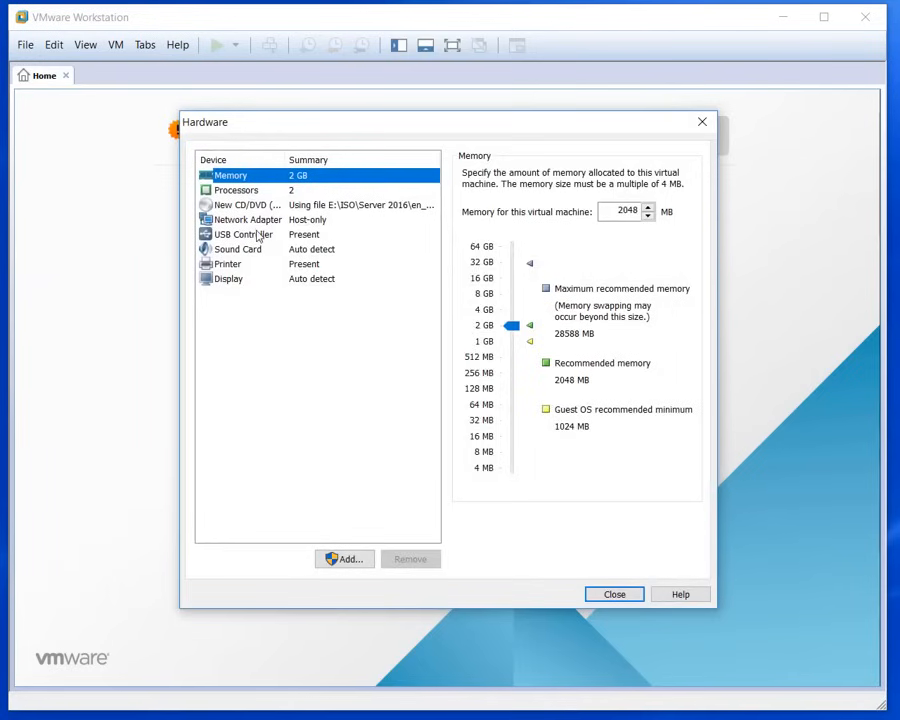
click(279, 224)
click(467, 317)
click(500, 338)
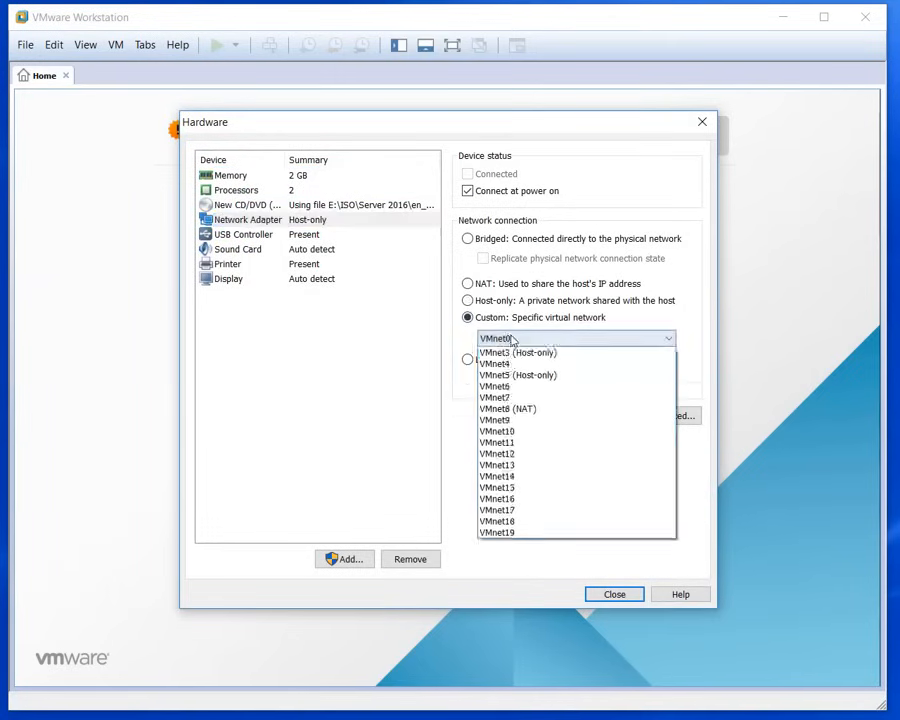
click(529, 412)
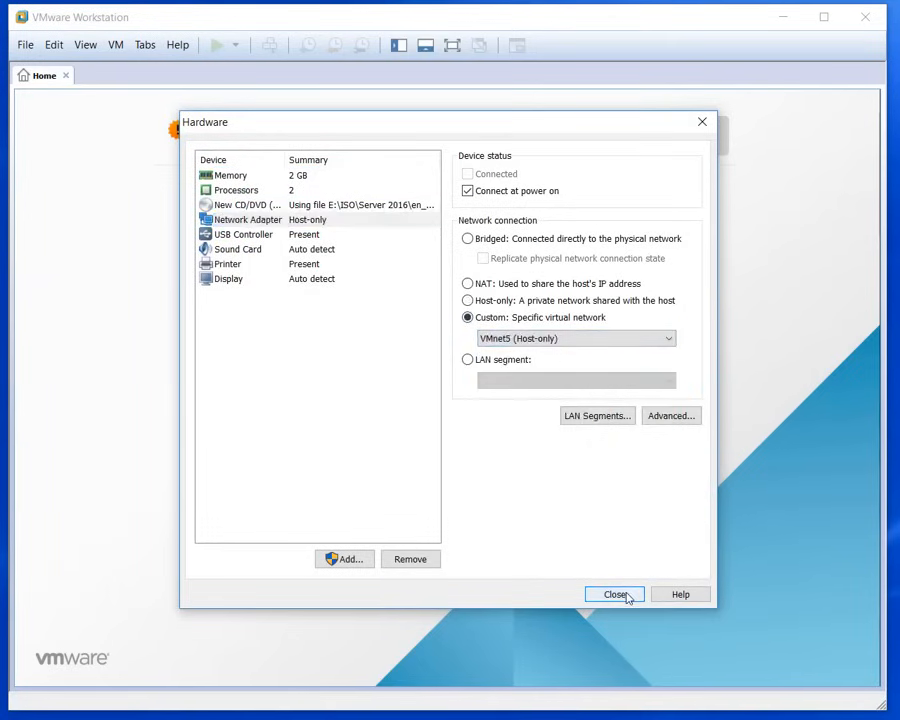
click(614, 594)
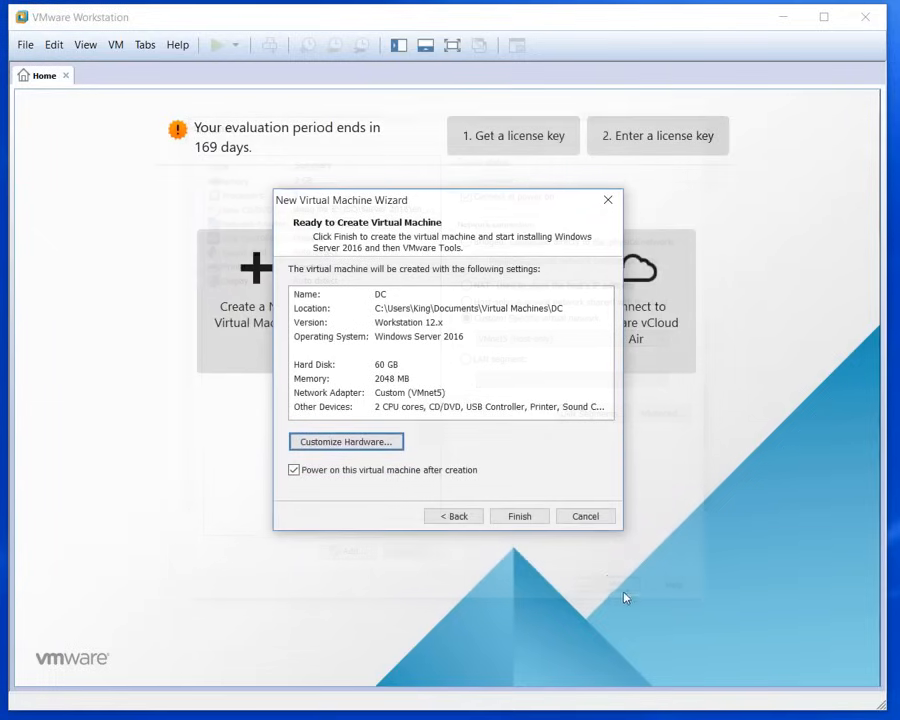
click(68, 57)
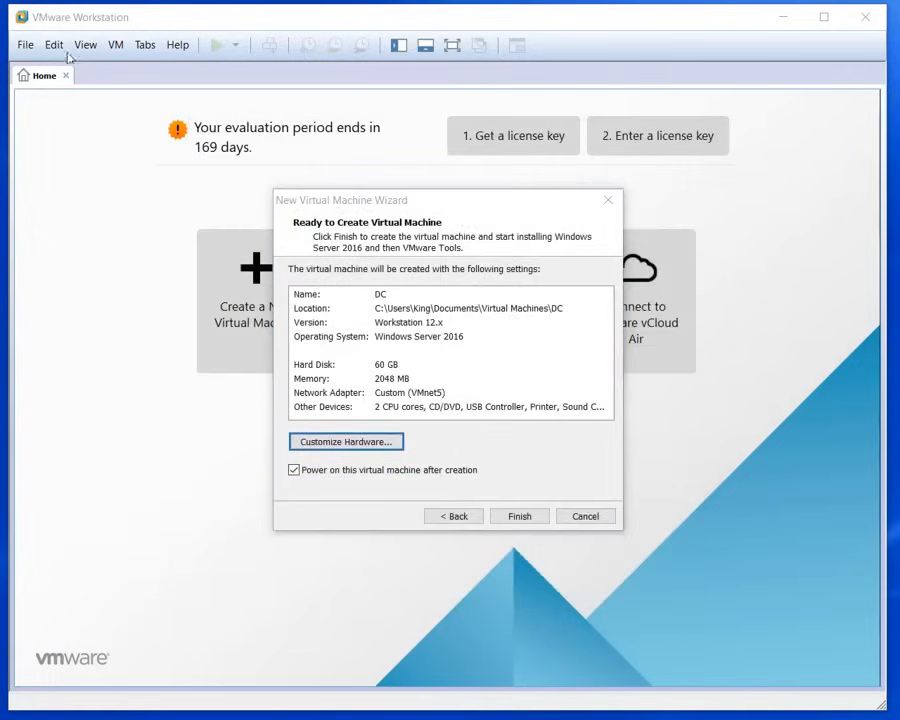
click(523, 516)
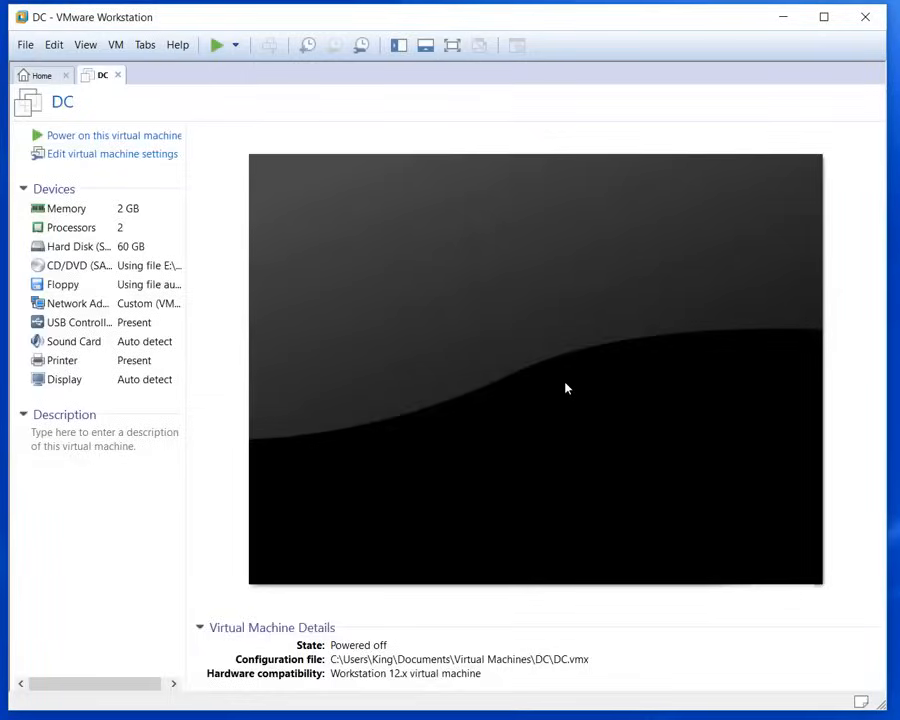
Step: Power on the DC virtual machine and bring up the Virtual Network Editor
click(565, 388)
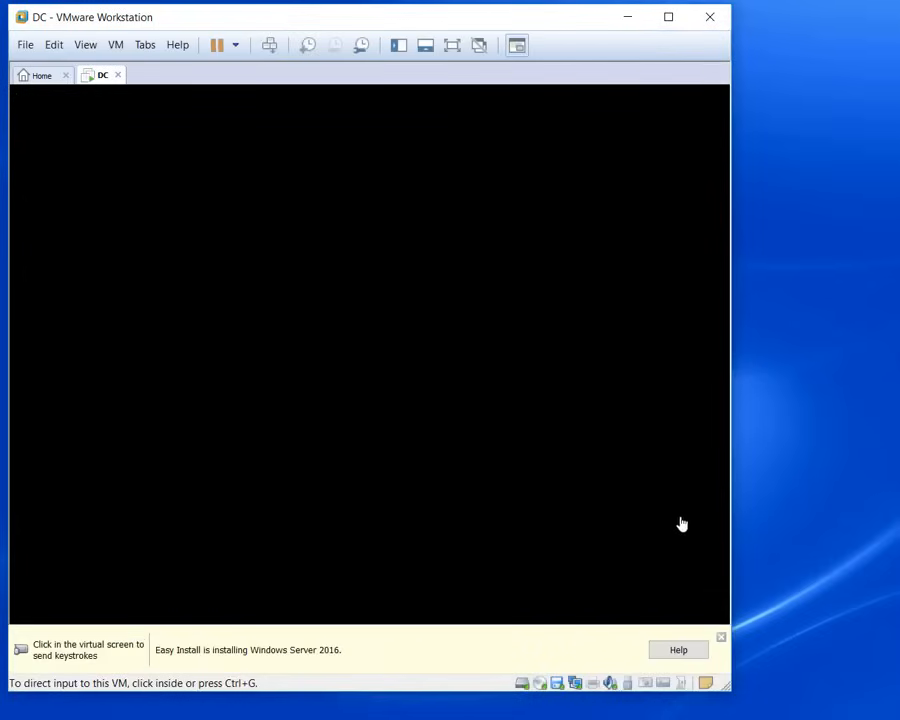
drag(427, 23, 488, 24)
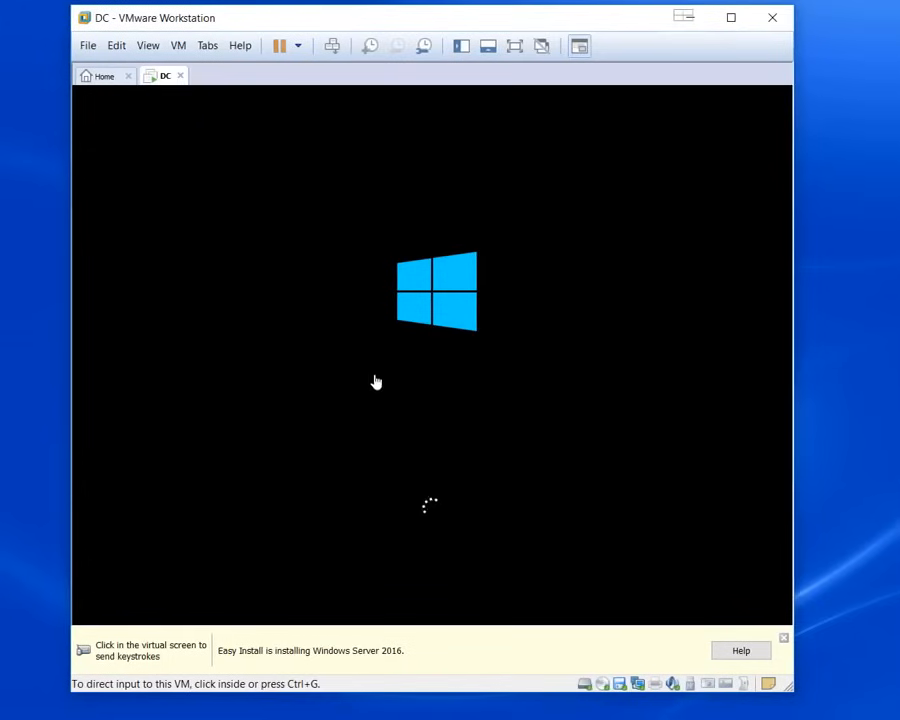
click(117, 47)
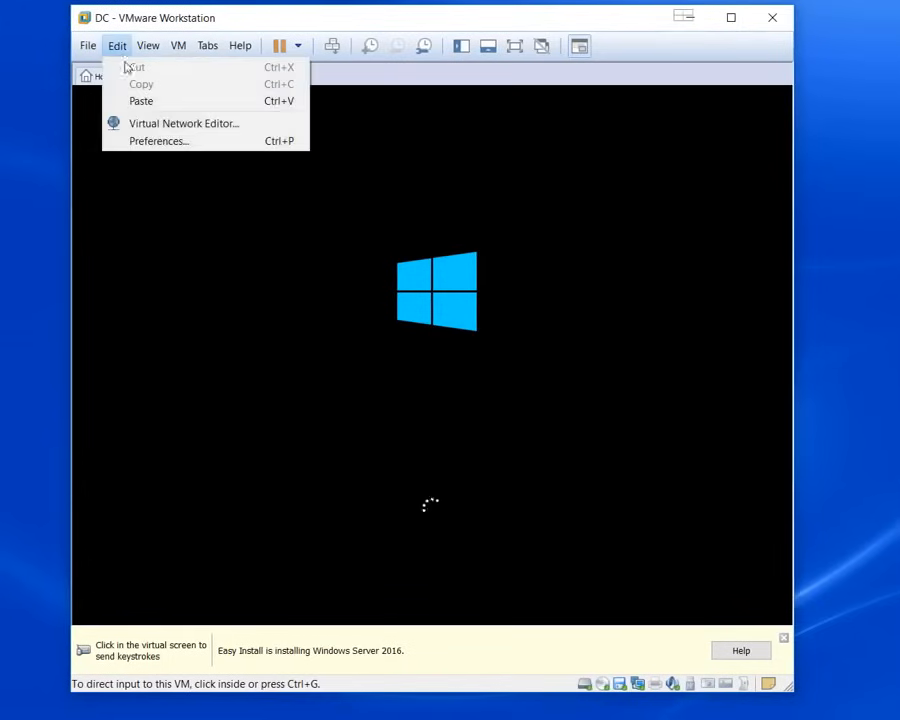
click(165, 126)
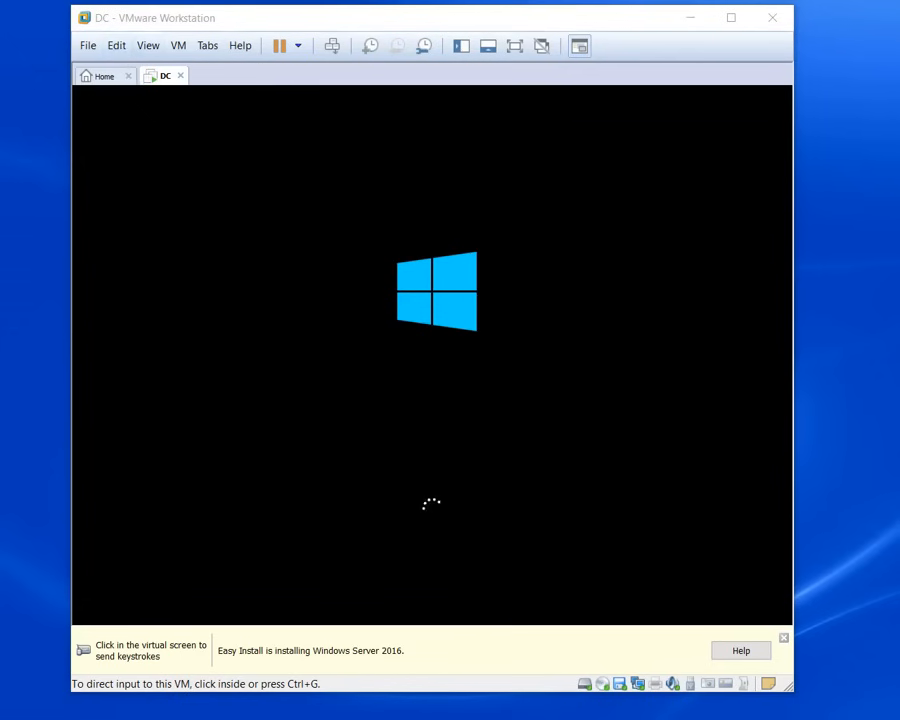
drag(758, 180, 228, 106)
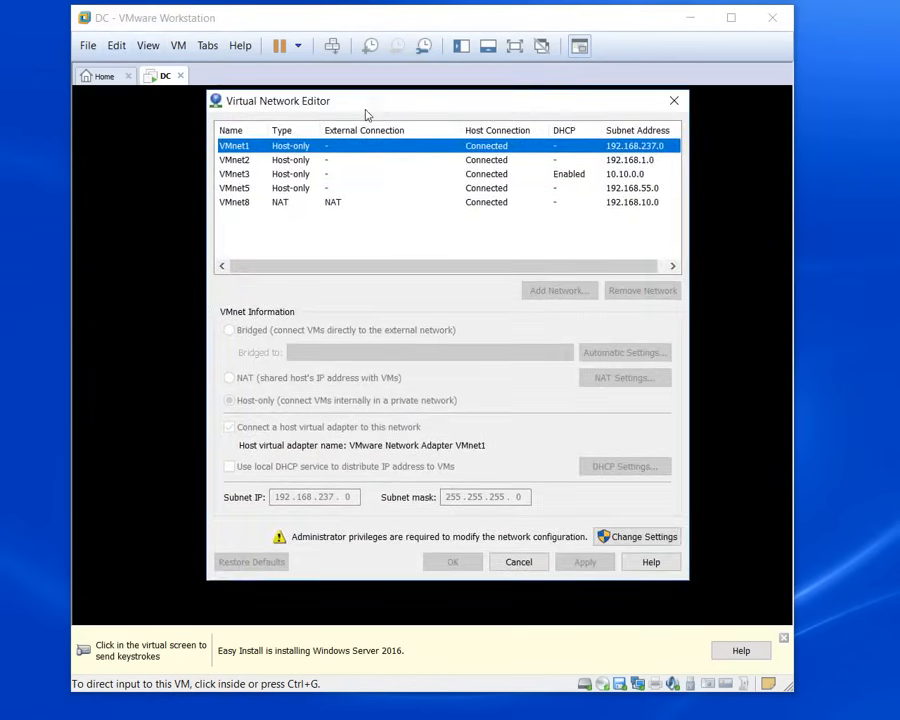
click(280, 191)
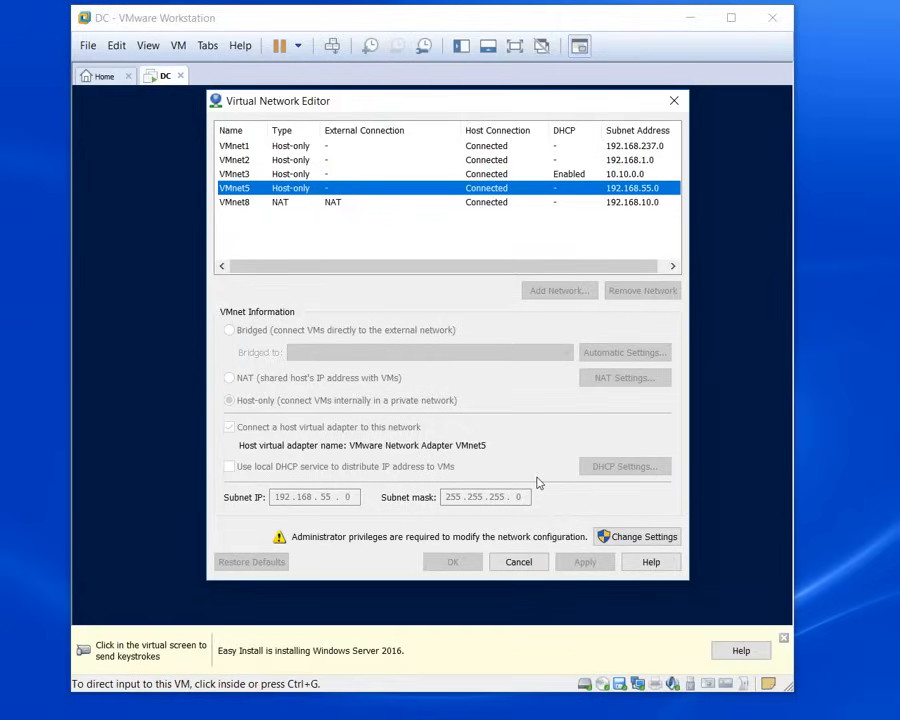
click(524, 566)
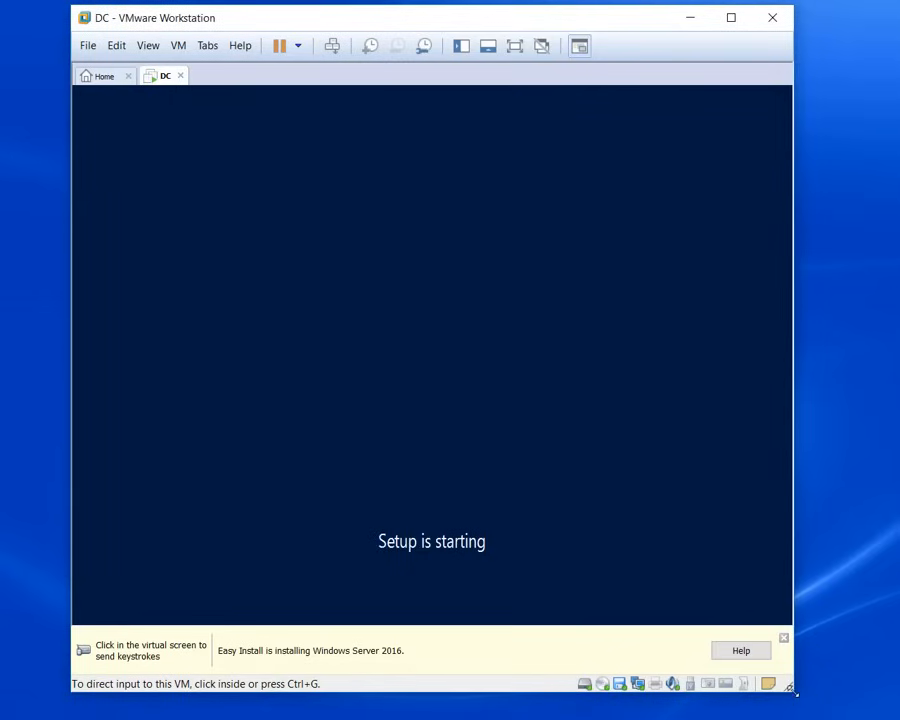
Step: Enlarge the window and start installing Windows Server 2016 Datacenter (Desktop Experience)
drag(800, 690, 870, 705)
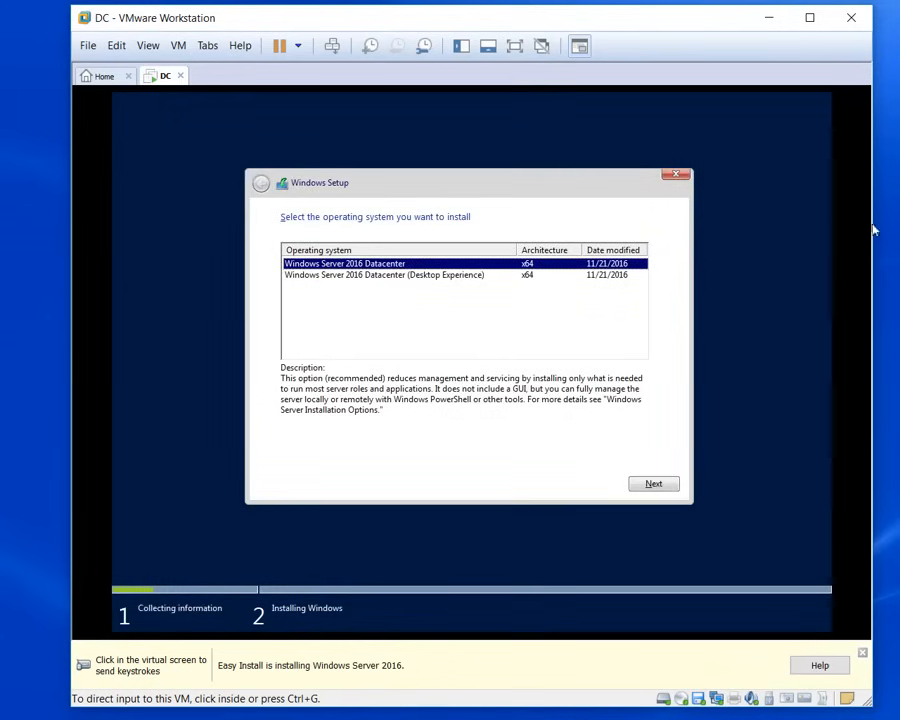
click(424, 283)
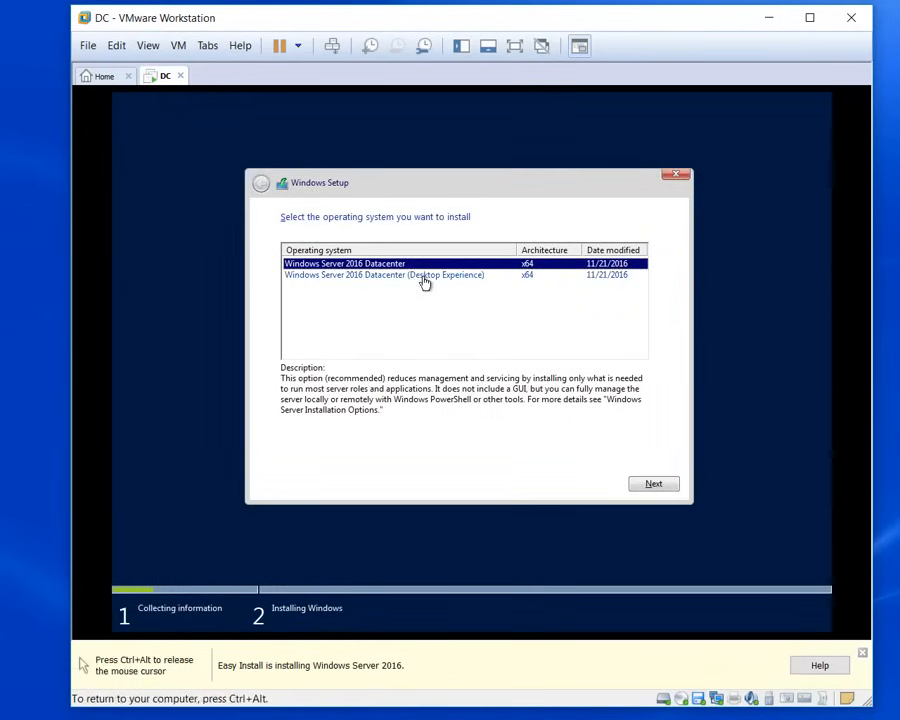
click(424, 278)
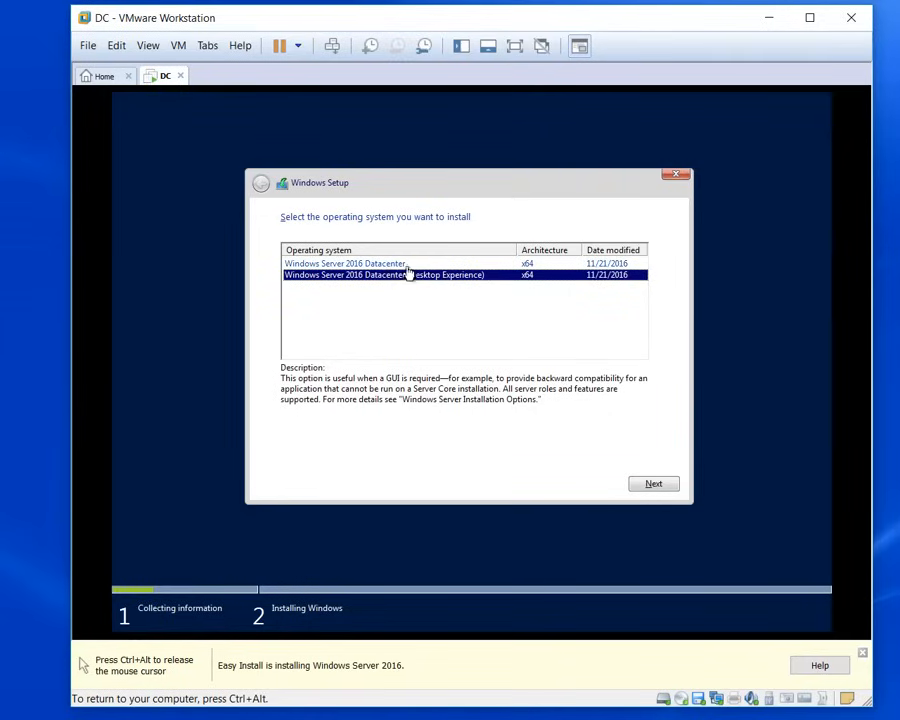
click(653, 484)
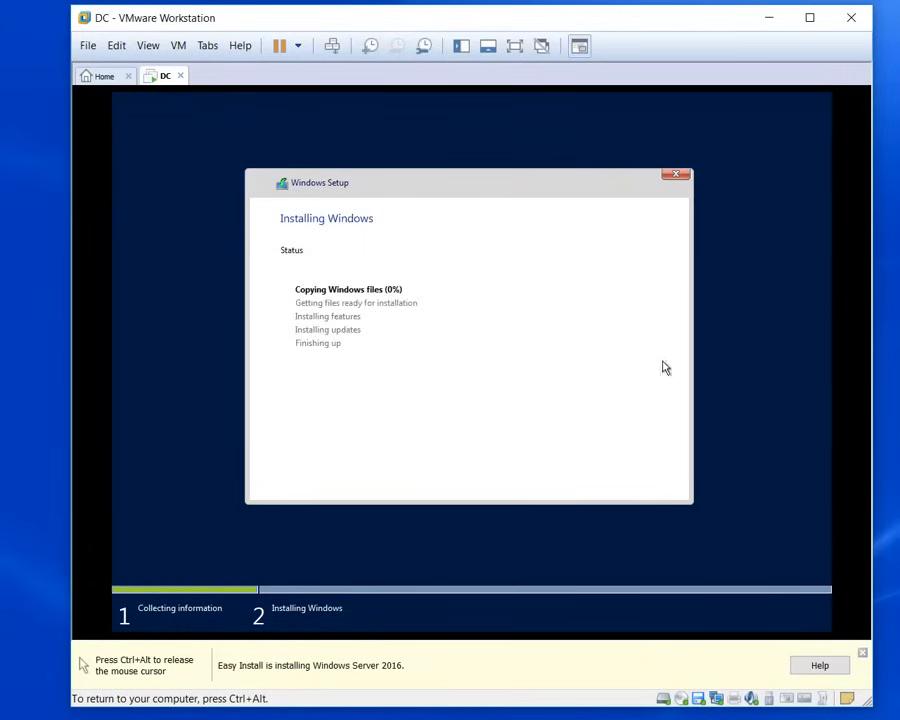
Step: Release input from the VM with Ctrl+Alt while Setup installs Windows and reboots
key(ctrl+alt)
click(743, 444)
key(ctrl+alt)
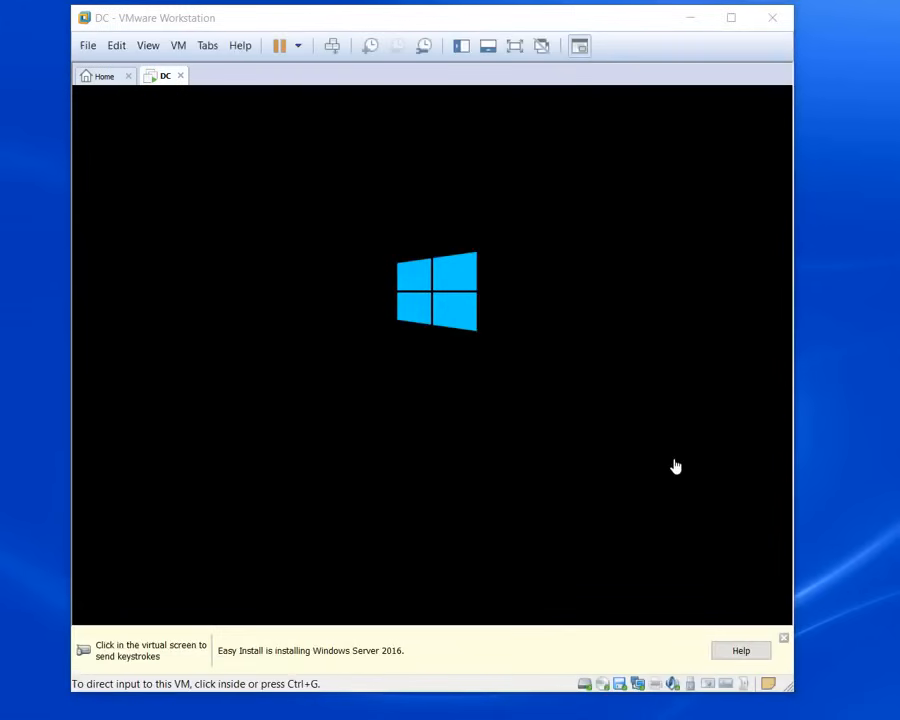
Step: Dismiss the Easy Install info bar and let the DC VM boot to the desktop
click(785, 638)
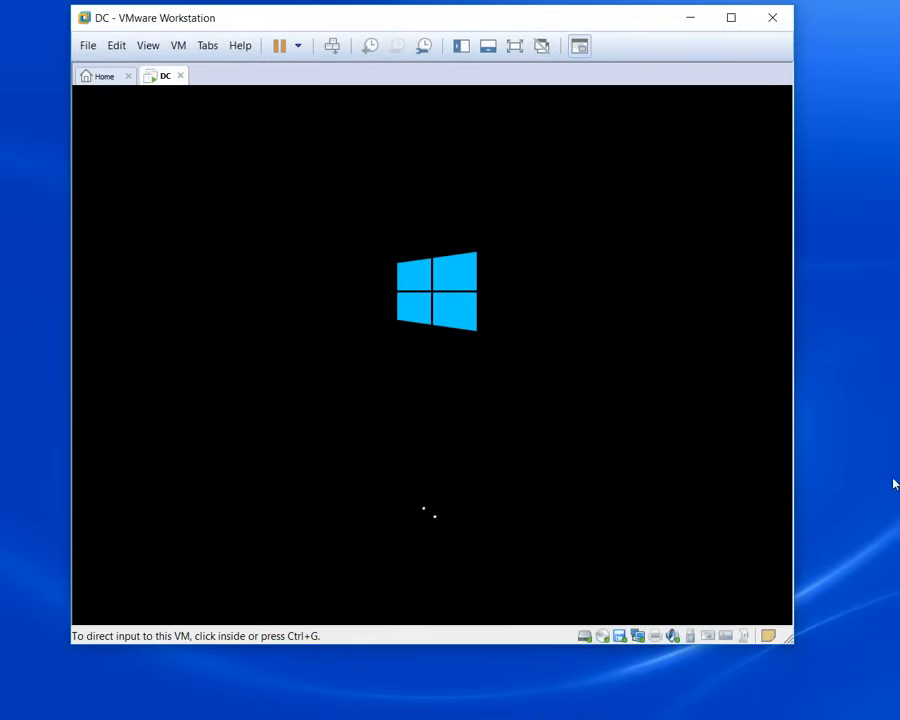
key(ctrl+g)
key(ctrl+alt)
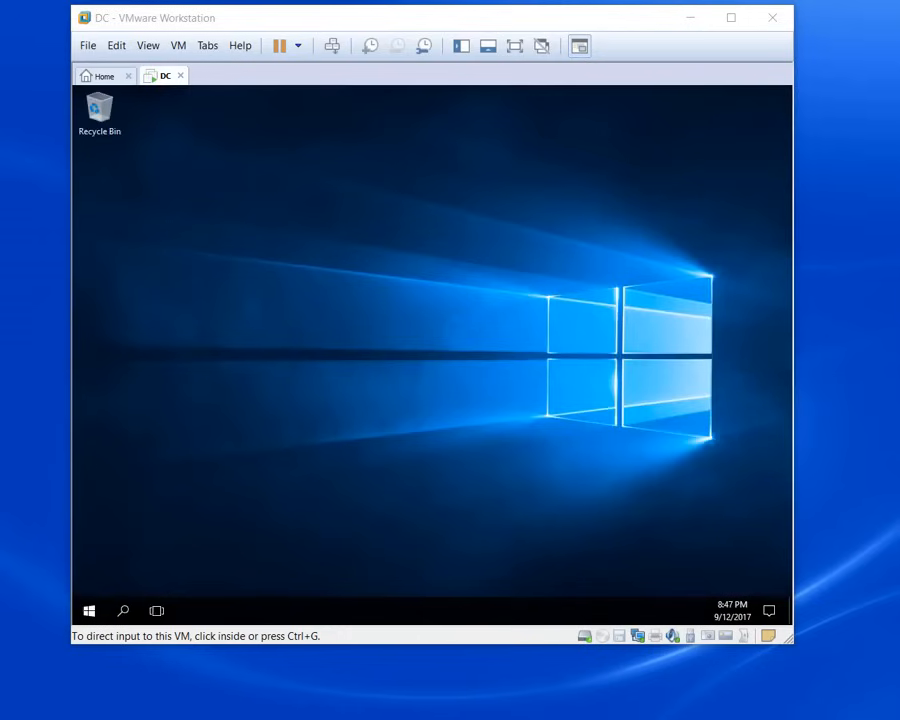
Step: Move and enlarge the VMware window while the DC VM restarts
drag(388, 26, 394, 34)
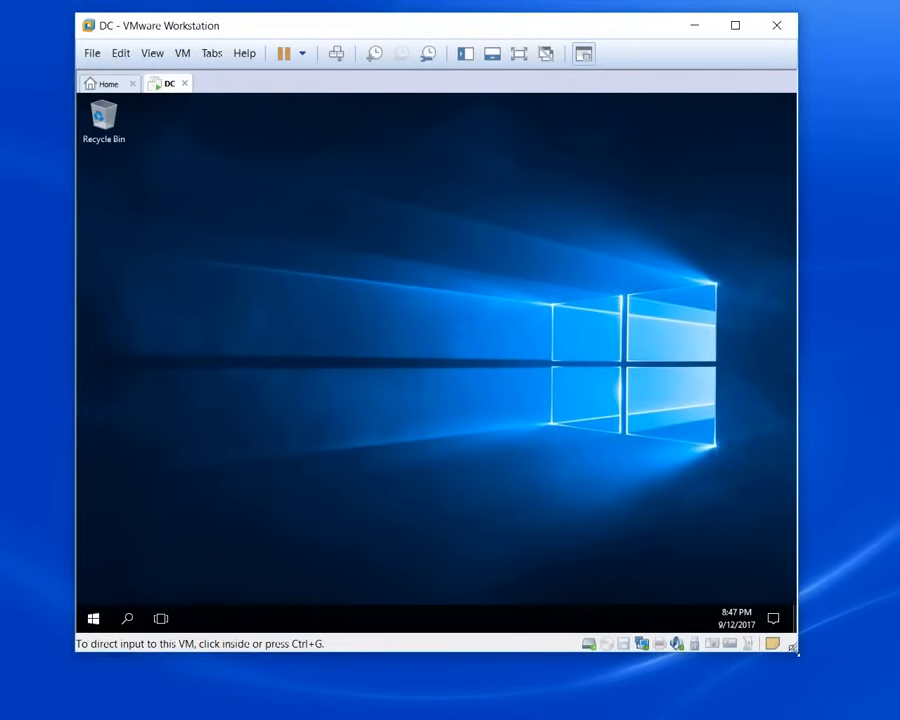
drag(797, 650, 884, 710)
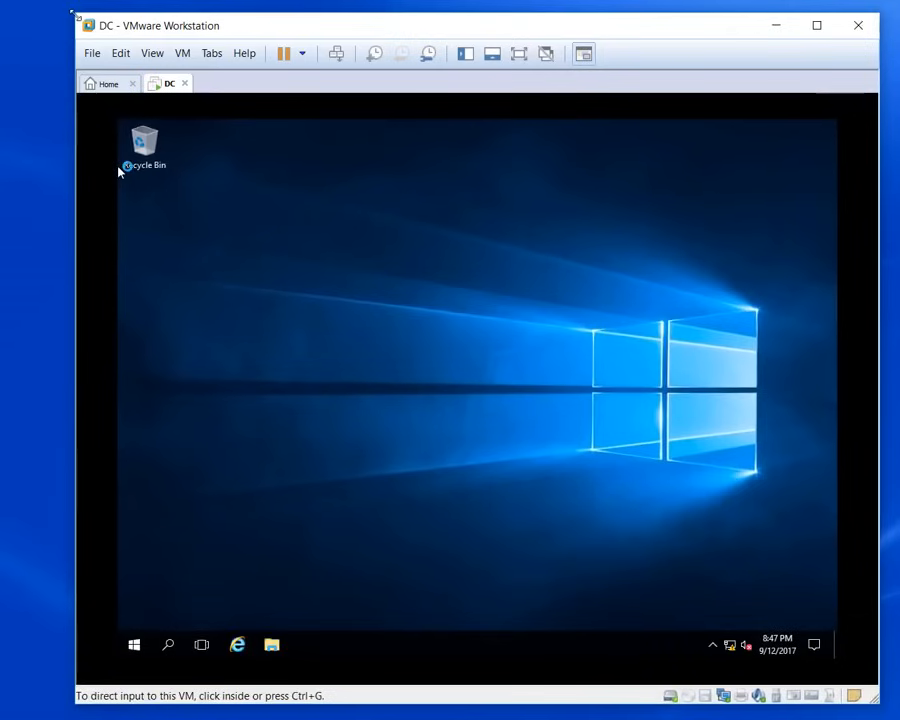
drag(75, 14, 31, 6)
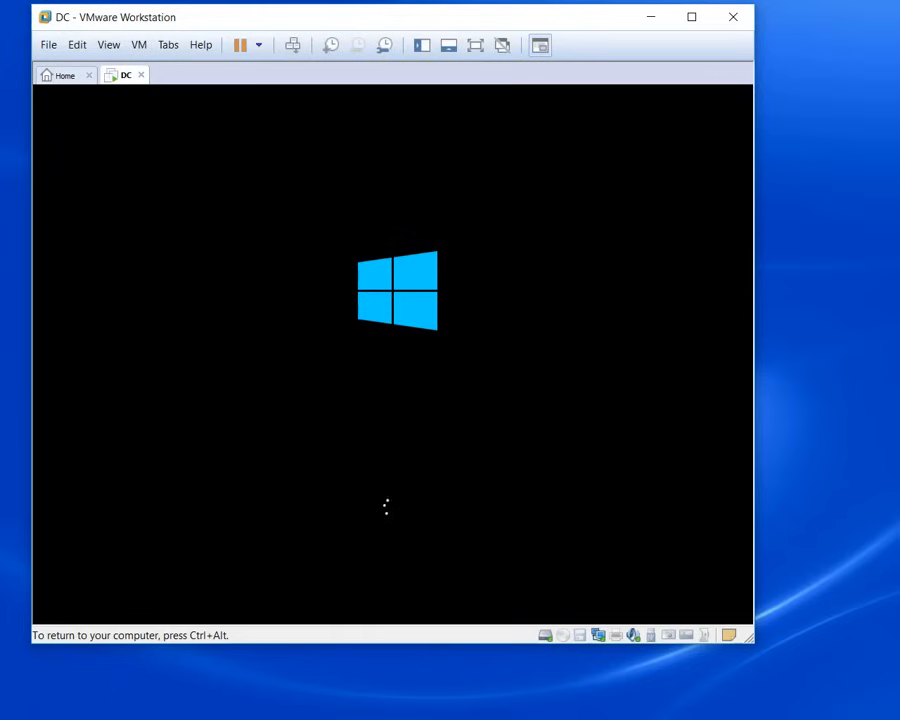
Step: Enlarge the VMware window and let the DC VM sign in automatically to Server Manager
key(ctrl+alt)
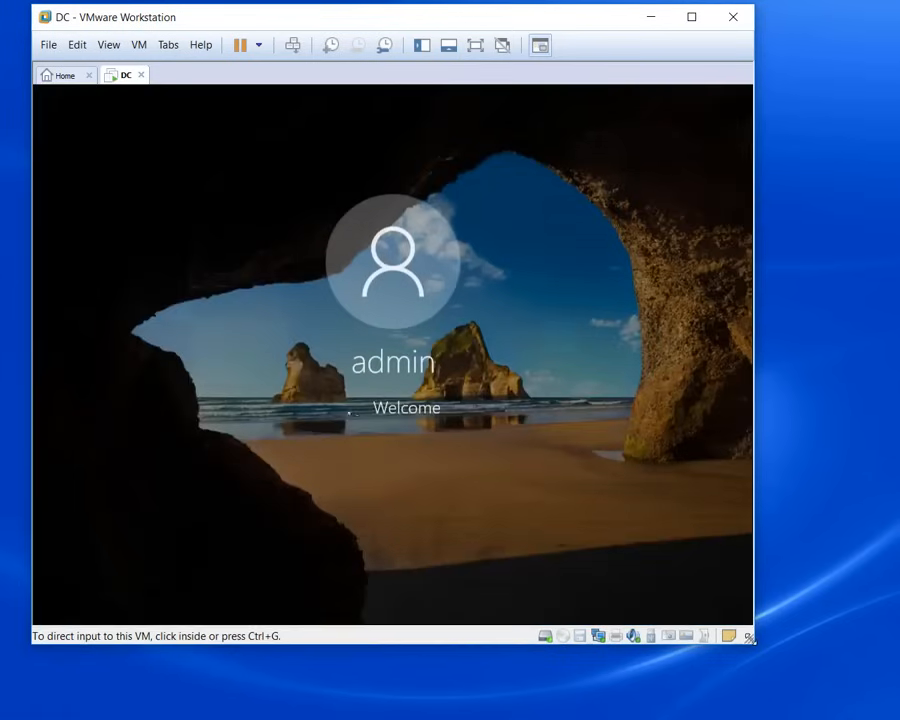
drag(750, 636, 873, 705)
key(ctrl+g)
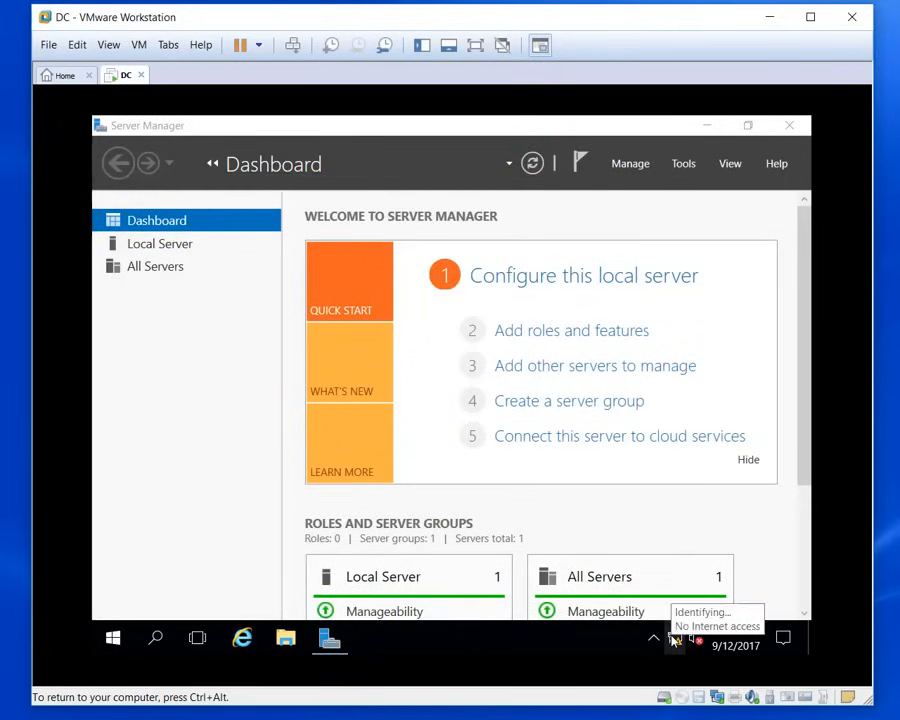
Step: Open Ethernet0's network connections from Local Server and check VMnet5's 192.168.55.0 subnet
click(167, 253)
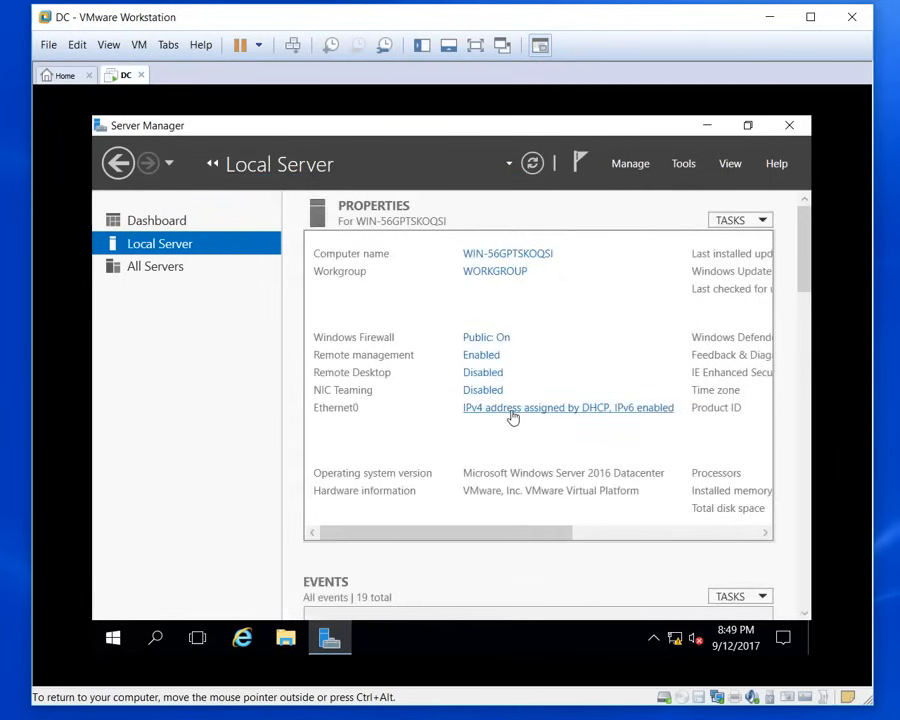
click(512, 410)
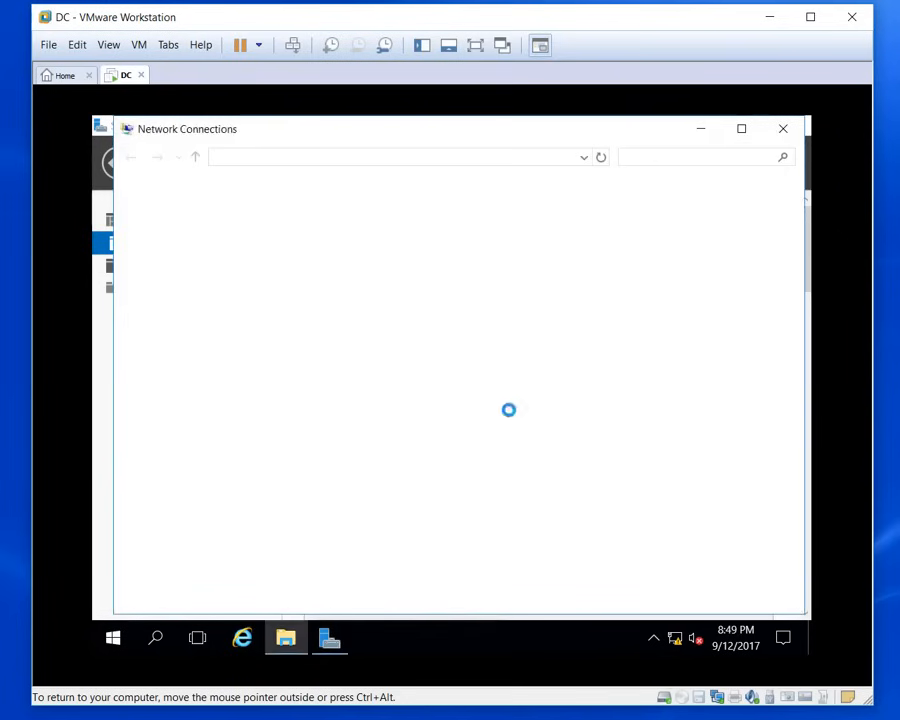
click(76, 45)
click(108, 123)
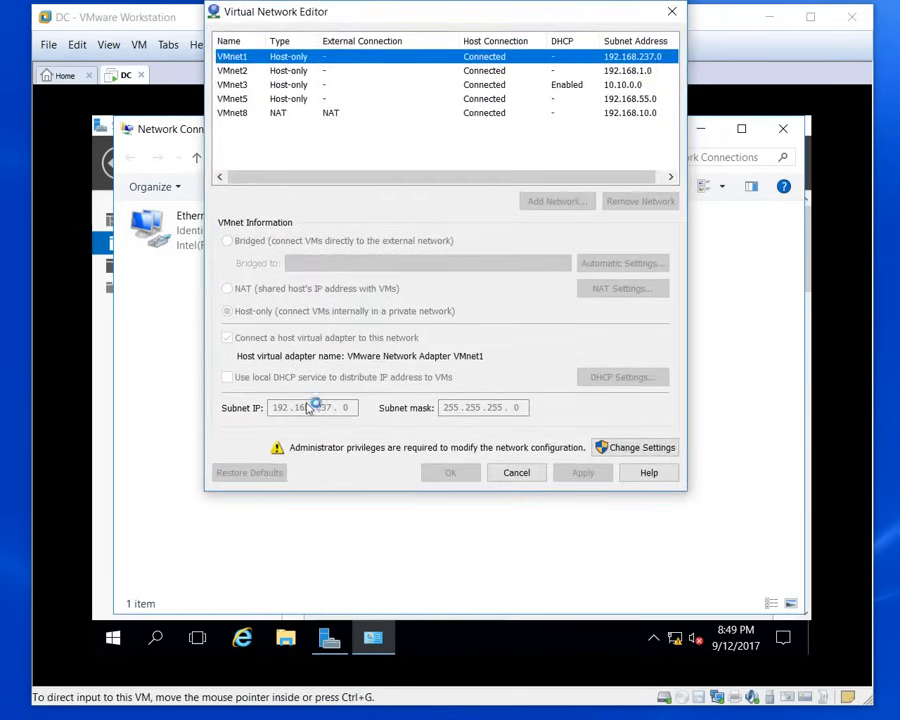
click(296, 97)
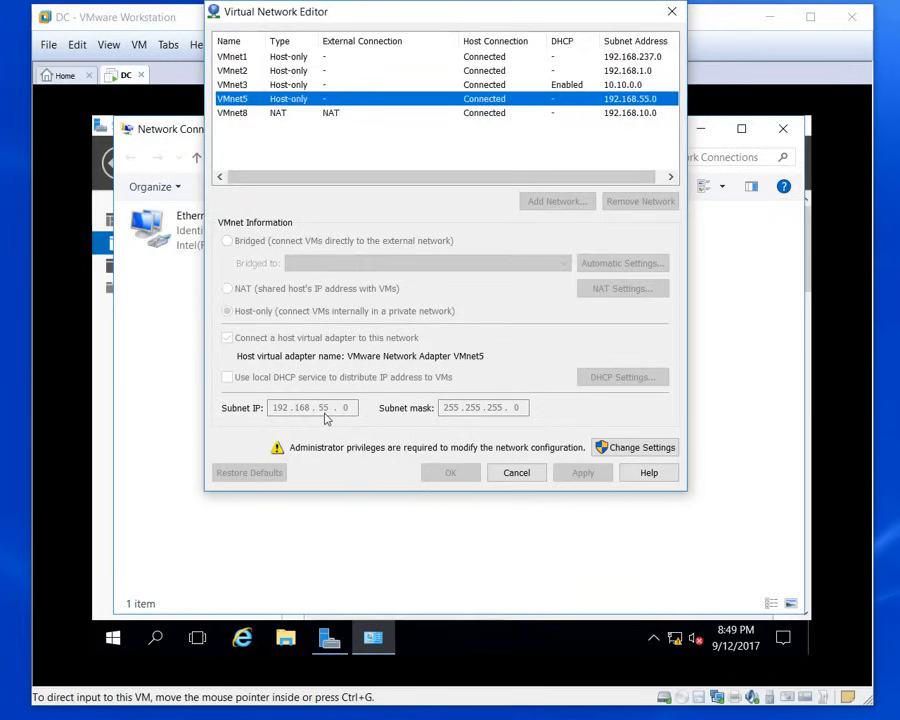
click(523, 479)
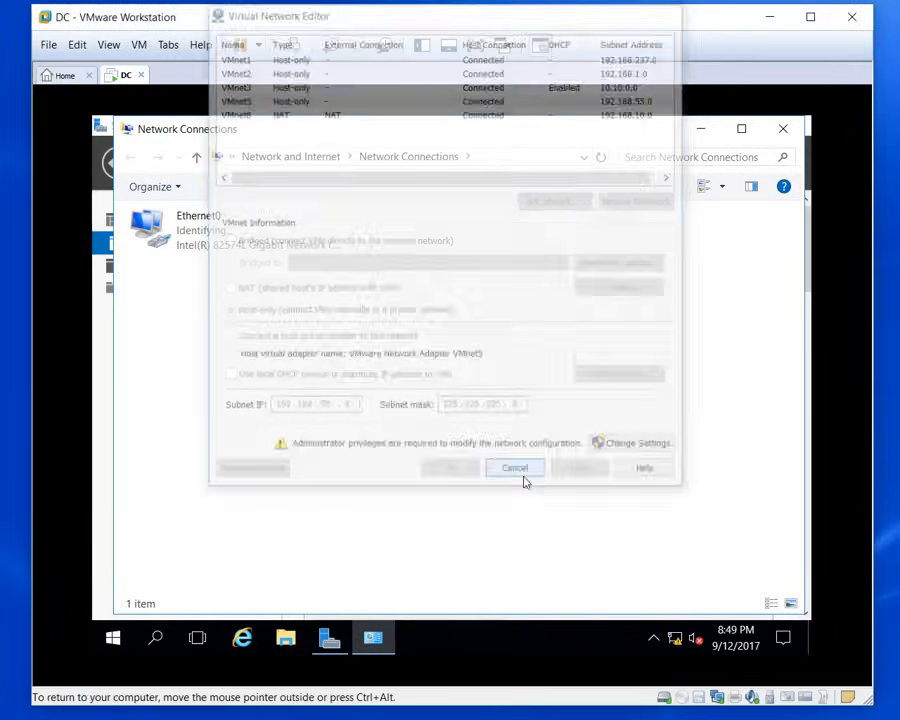
Step: Give Ethernet0 the static IPv4 address 192.168.55.5 with subnet mask 255.255.255.0
click(221, 241)
right_click(221, 237)
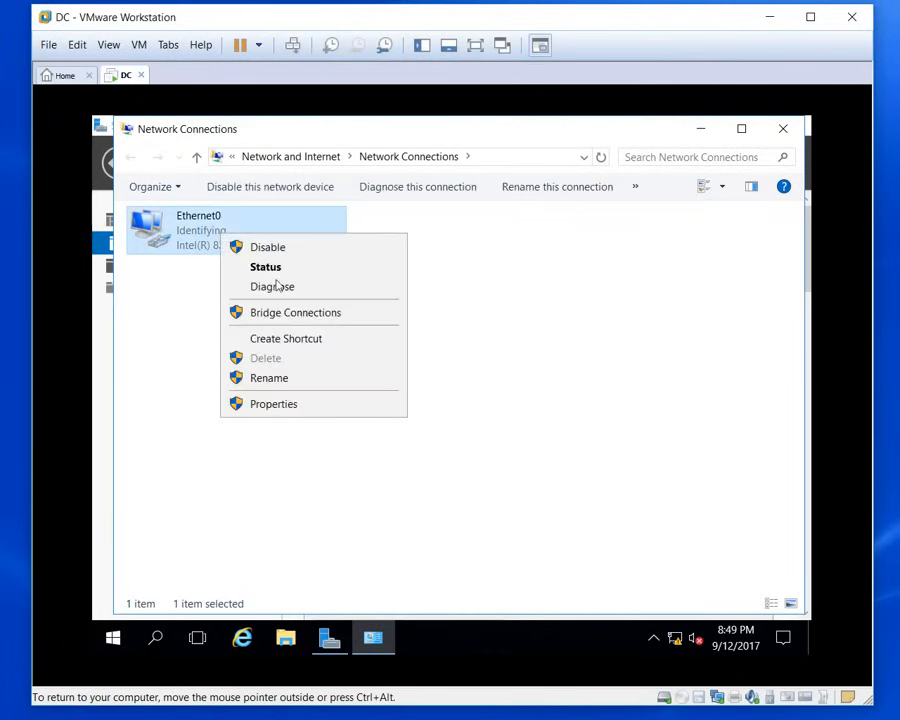
click(309, 406)
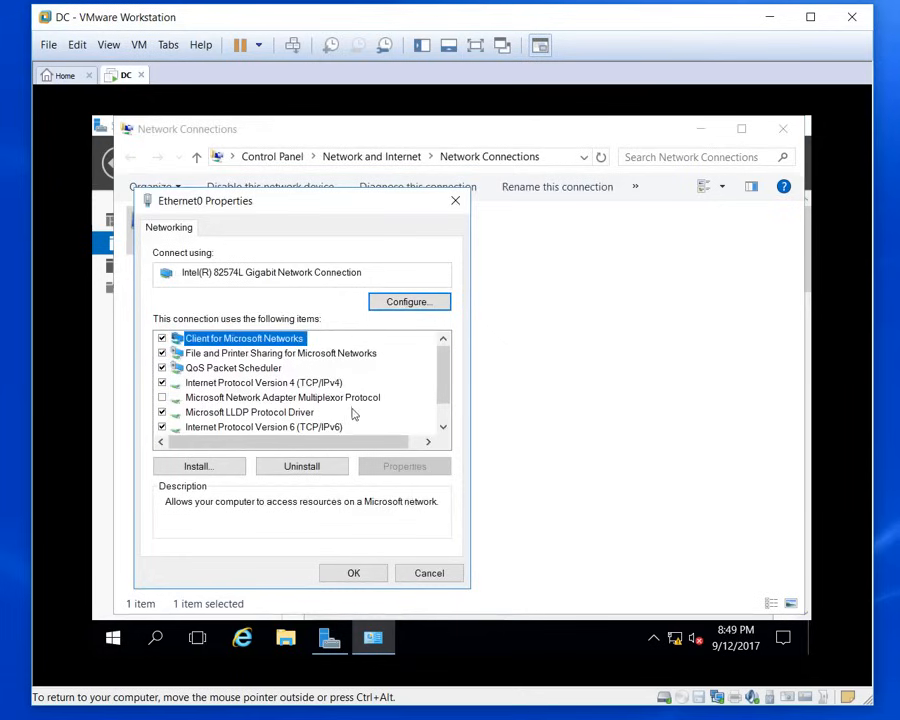
click(250, 382)
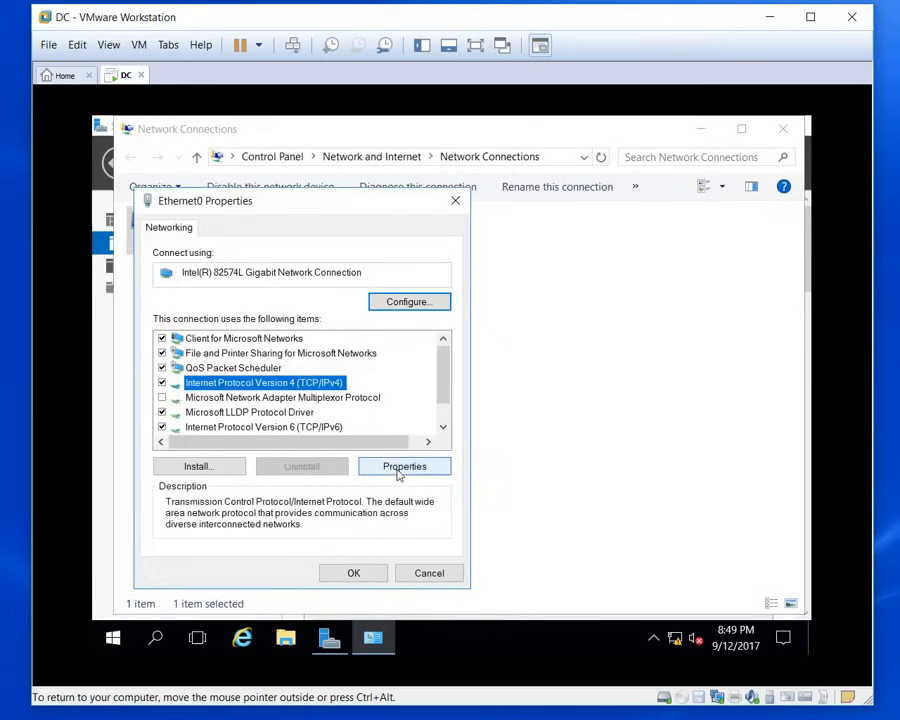
click(440, 467)
click(230, 358)
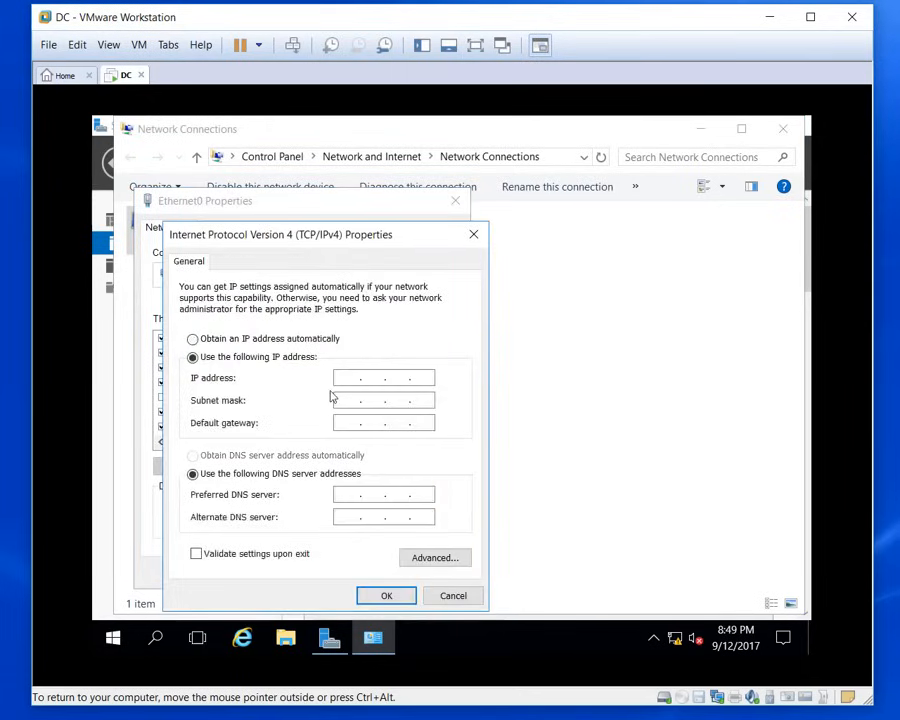
click(343, 378)
text(192.168.55.5)
key(Tab)
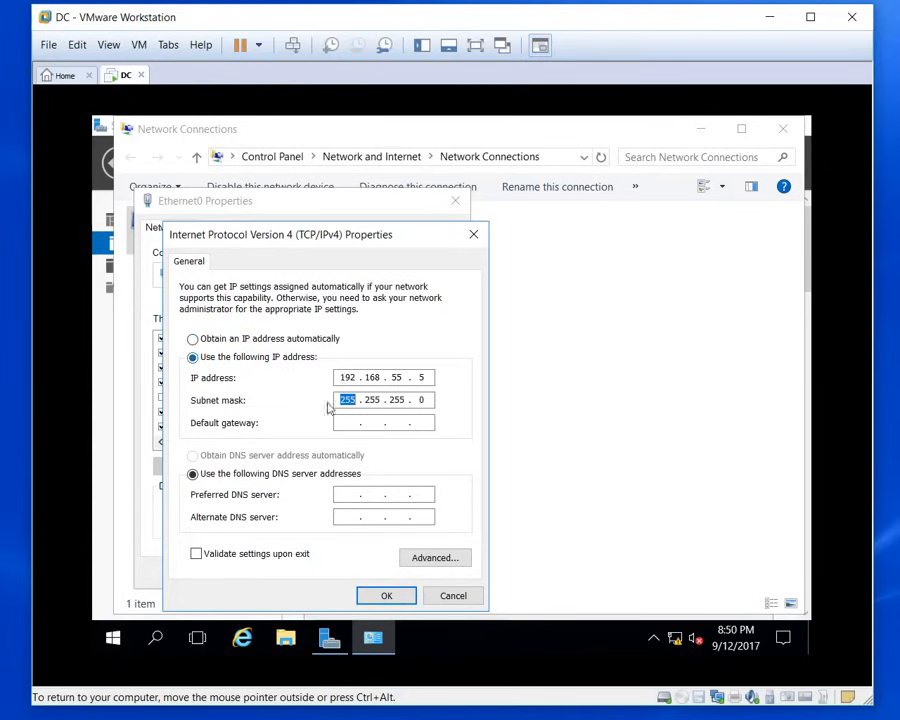
Step: Set the preferred DNS server to 192.168.55.5, save, and close Network Connections
click(349, 495)
text(192 . 168 . 55 . 5)
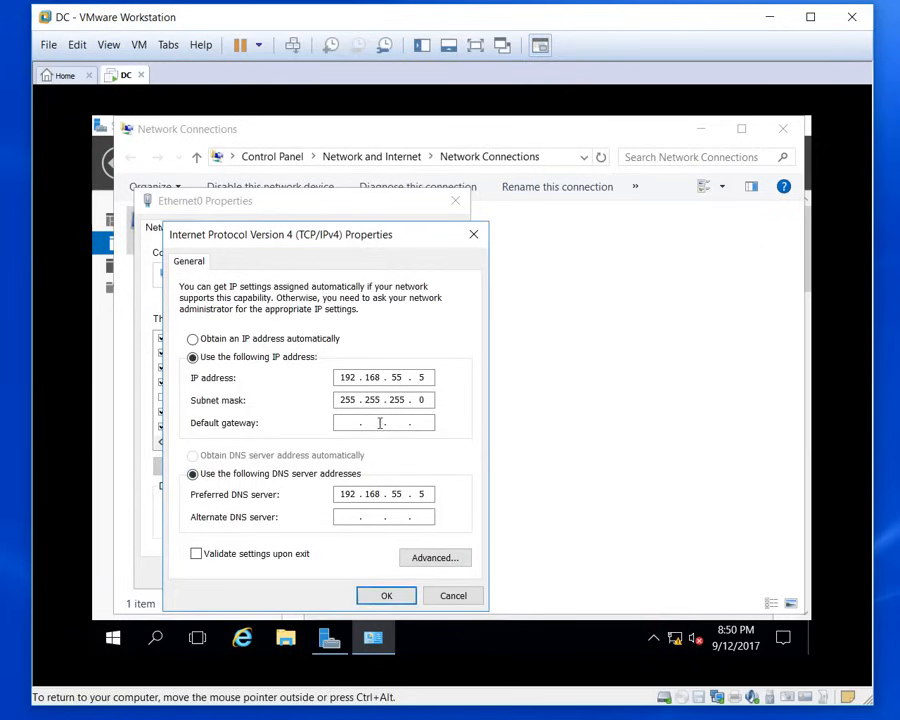
click(383, 595)
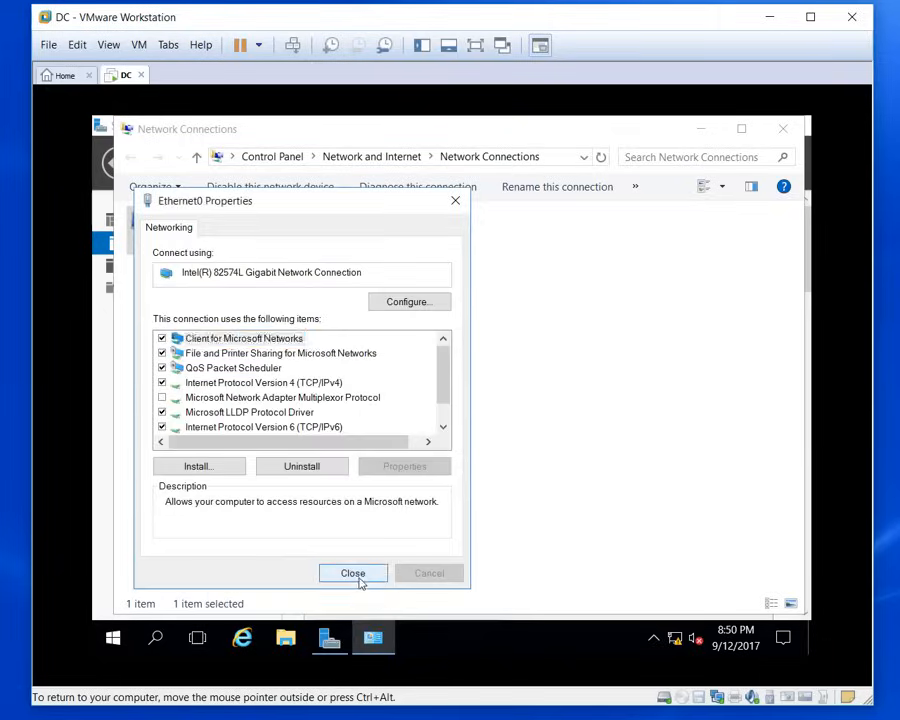
click(357, 578)
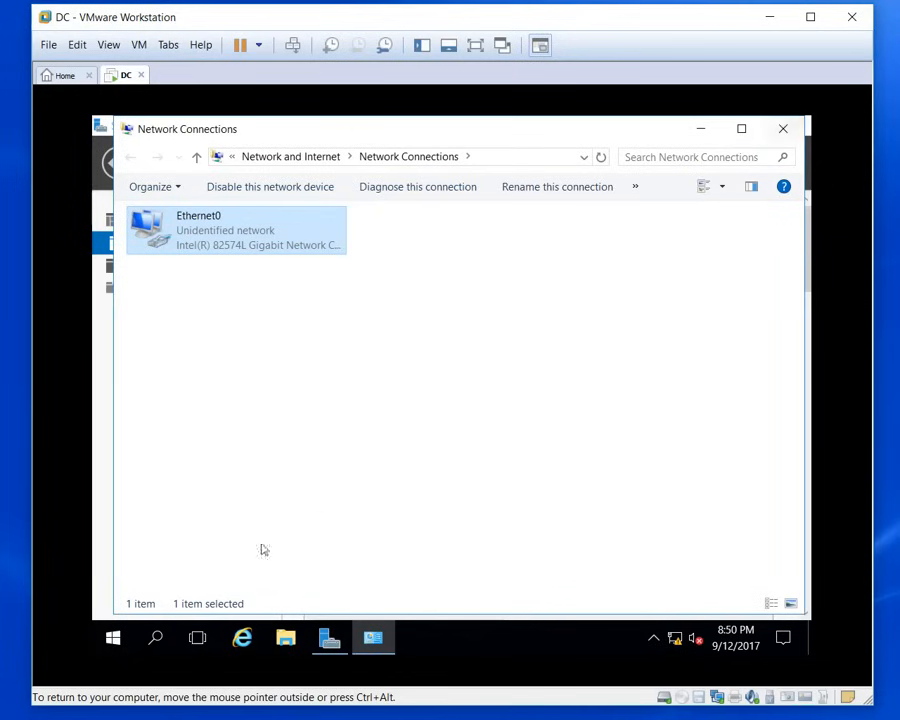
click(782, 131)
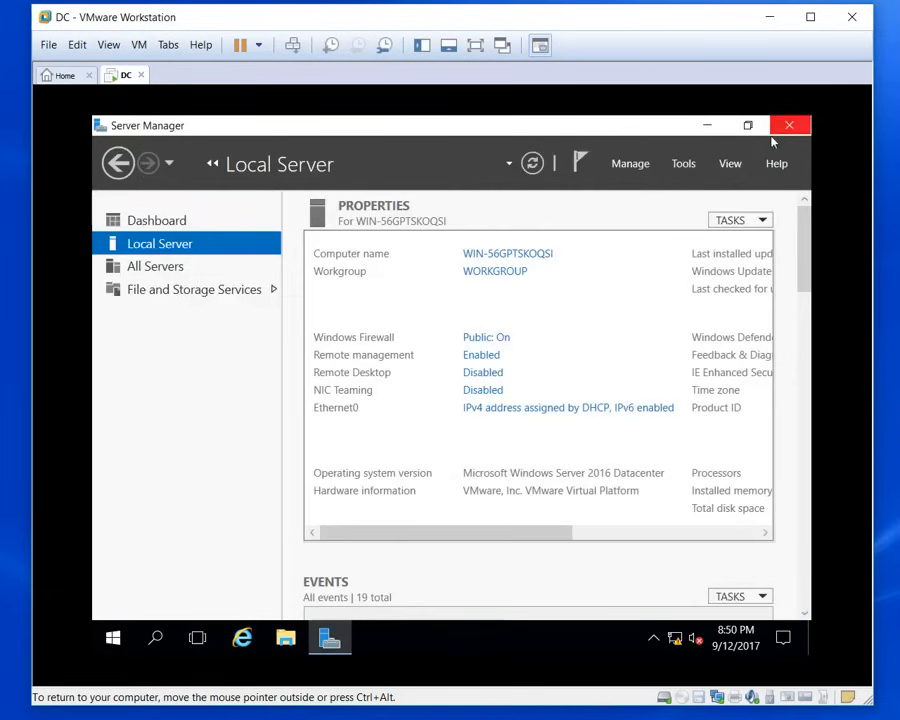
Step: Rename the computer to DC in System Properties and restart now to apply it
click(527, 256)
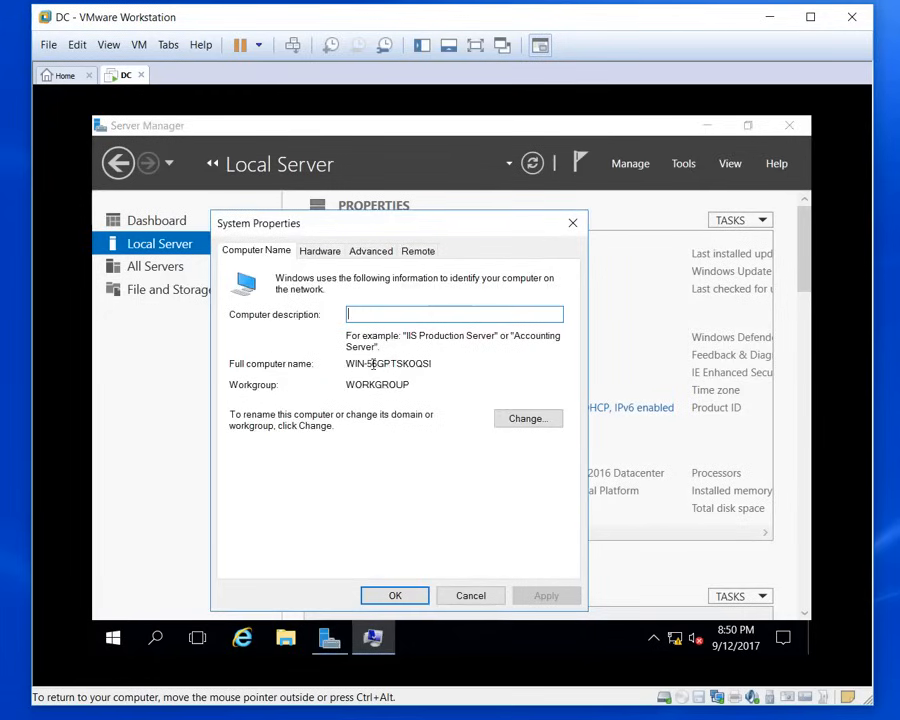
click(512, 422)
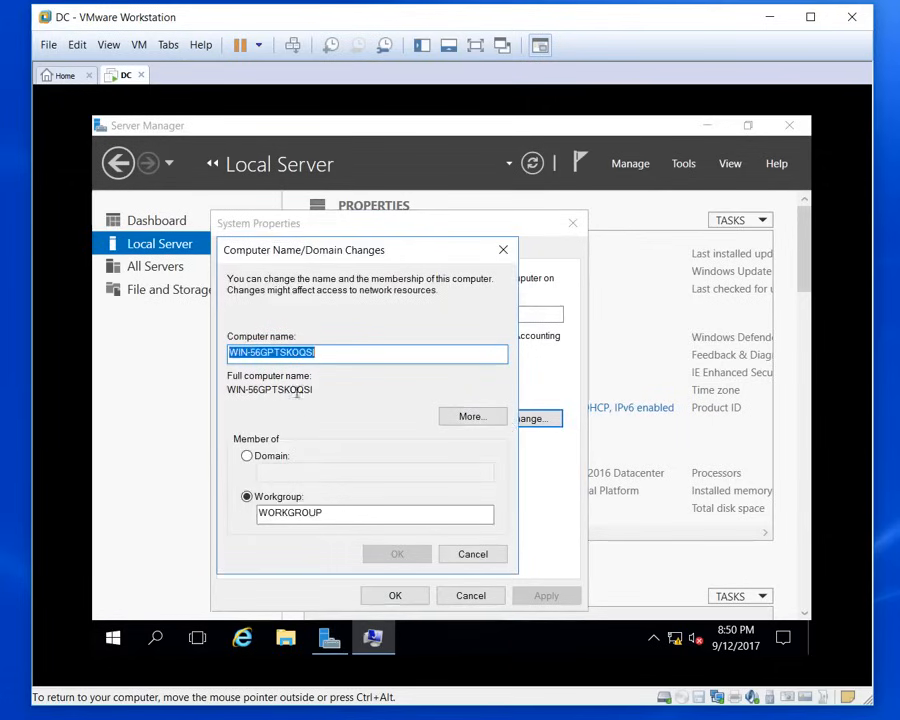
text(dc)
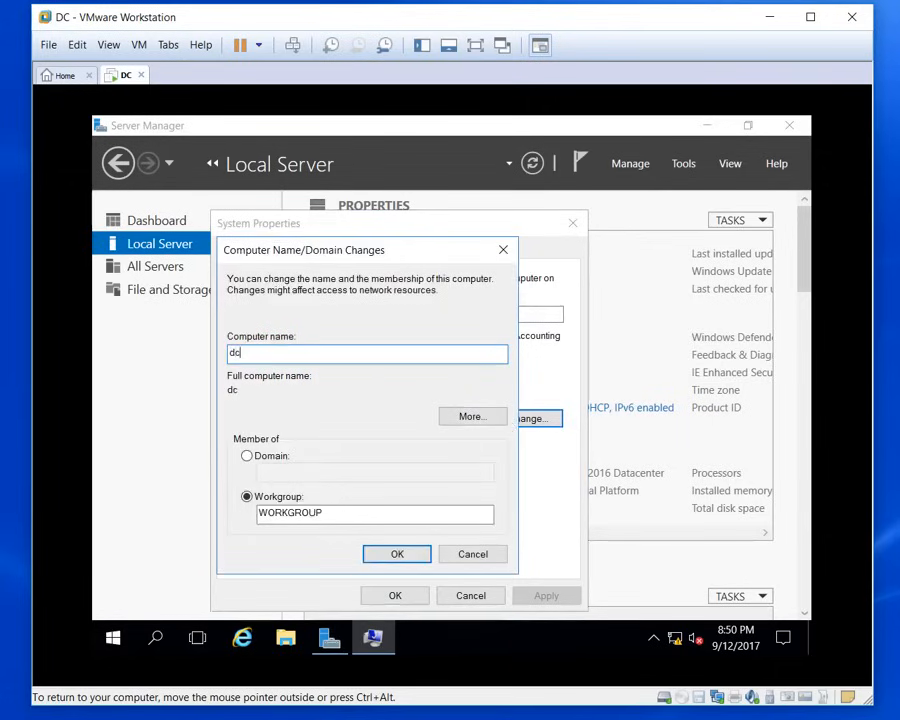
key(BackSpace)
key(BackSpace)
text(DC)
click(394, 552)
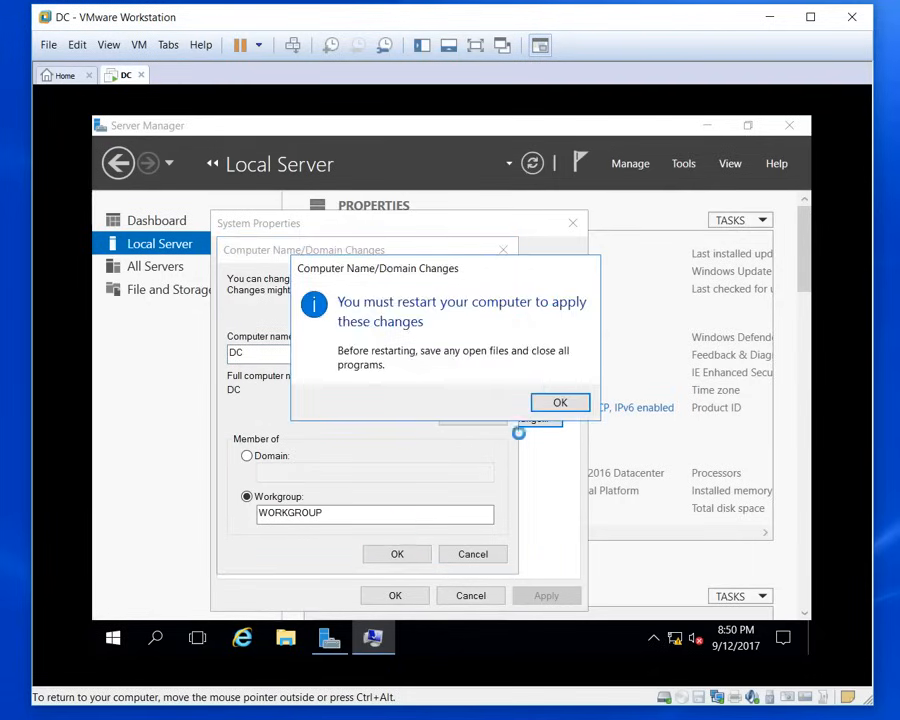
click(554, 410)
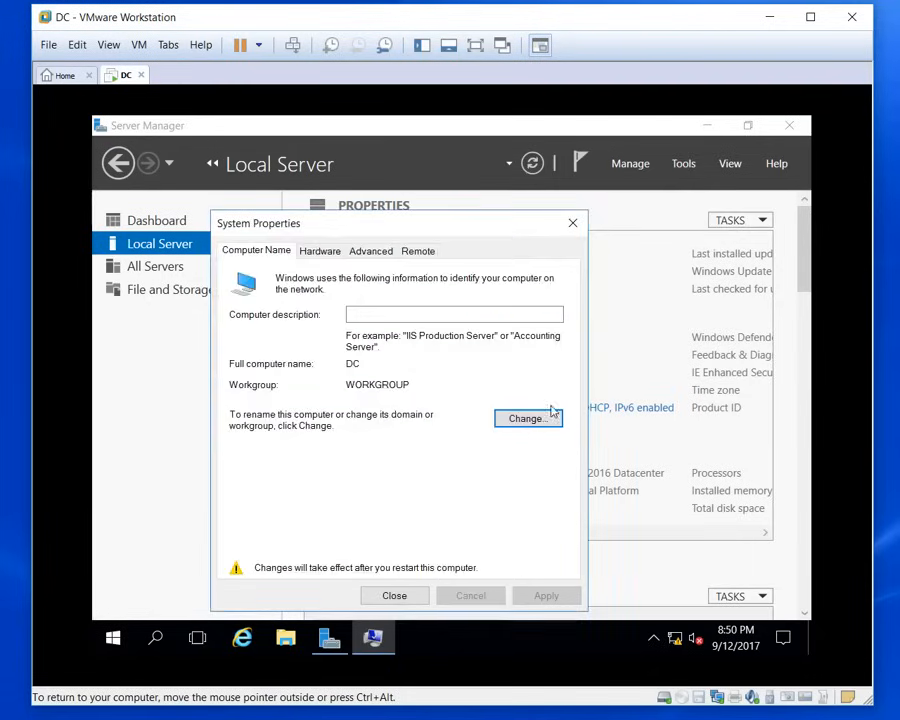
click(406, 596)
click(444, 398)
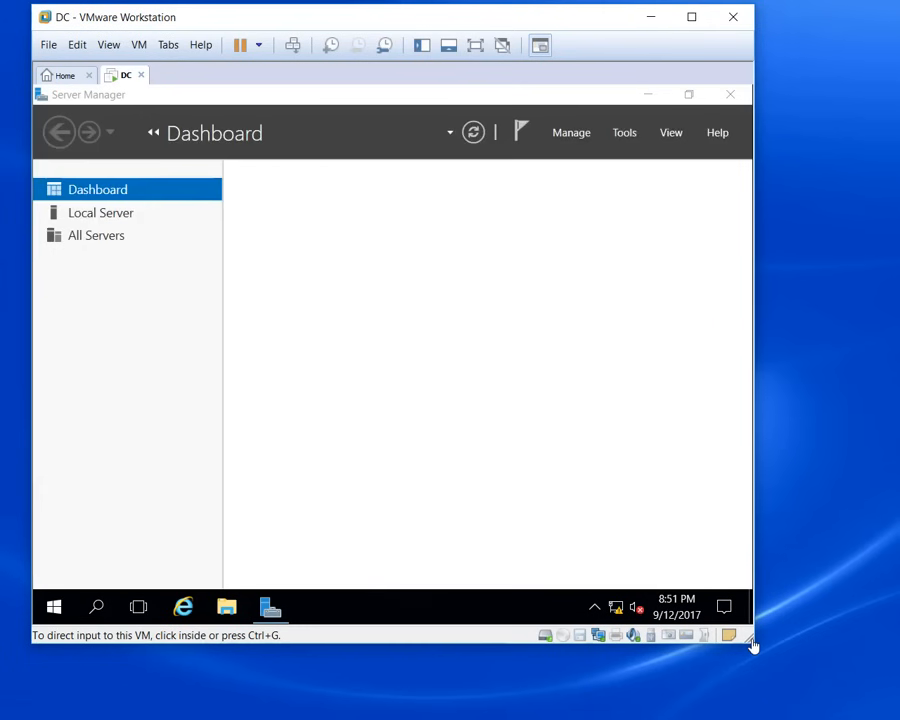
Step: Enlarge the VM window and launch the Add Roles and Features wizard, sized to fit on screen
drag(752, 642, 880, 710)
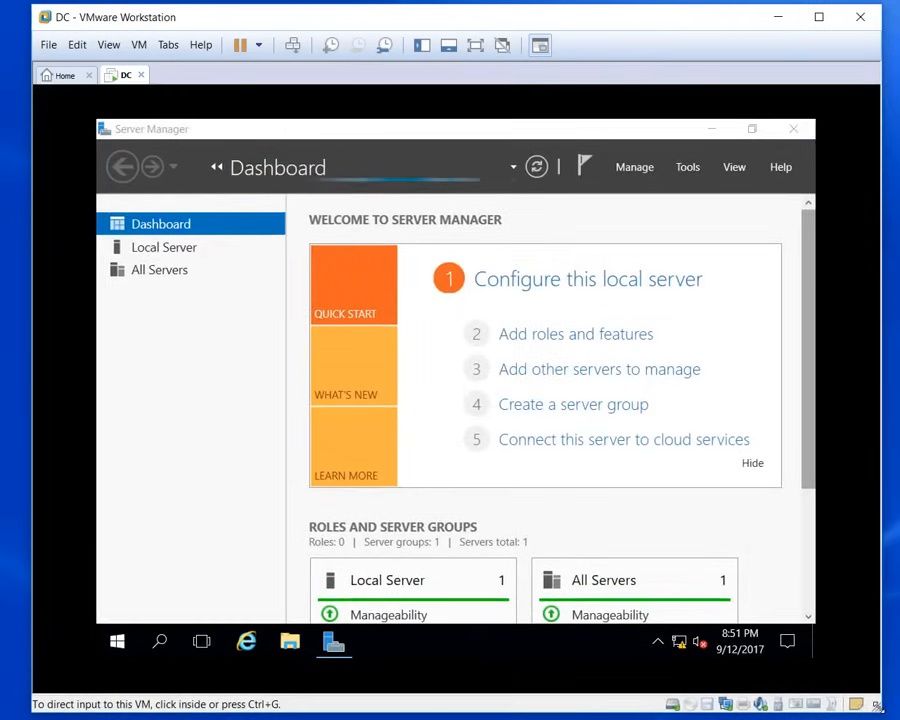
click(197, 484)
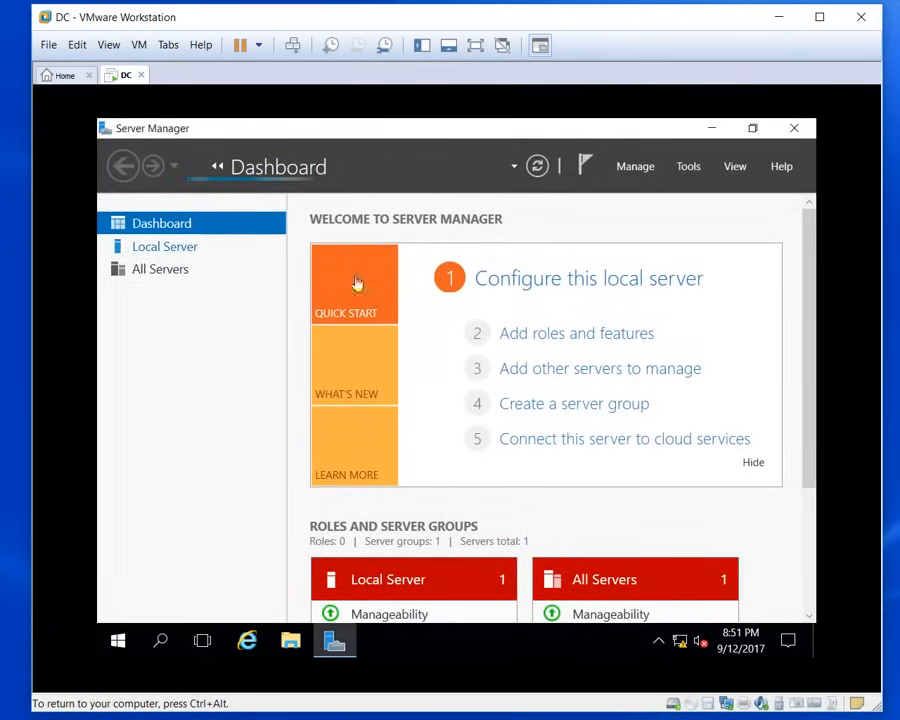
click(557, 340)
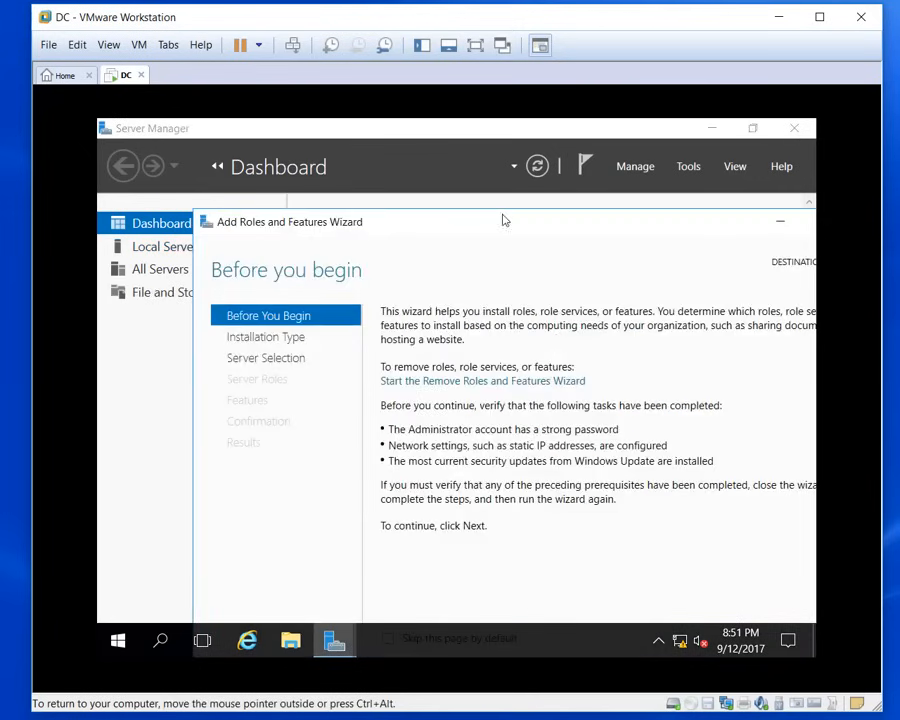
drag(488, 211, 250, 125)
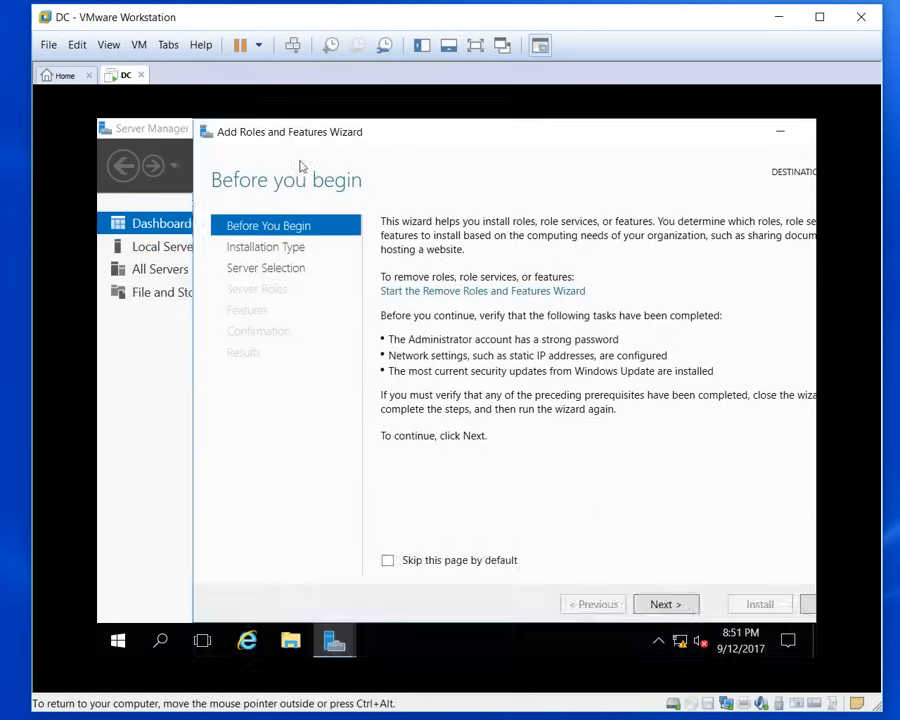
drag(497, 131, 430, 140)
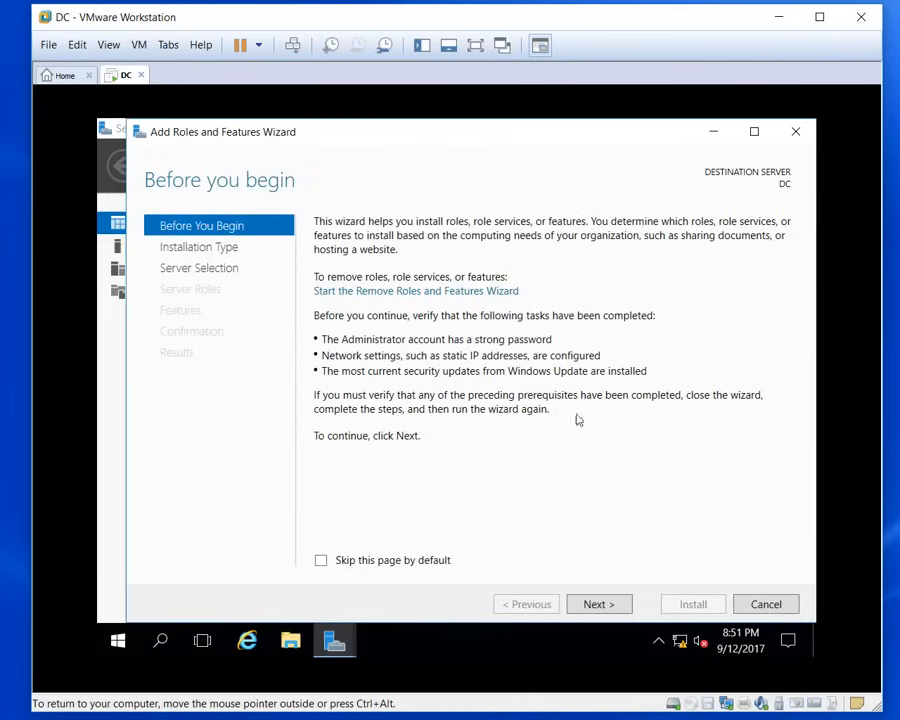
Step: Select the Active Directory Domain Services role on server DC, with its required features
click(605, 608)
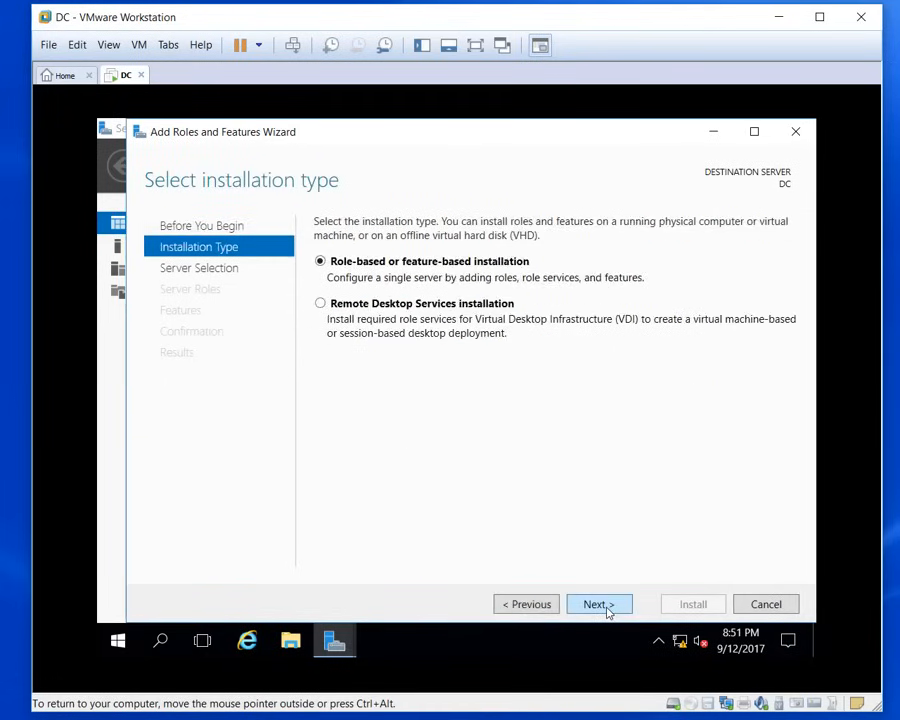
click(605, 608)
click(606, 607)
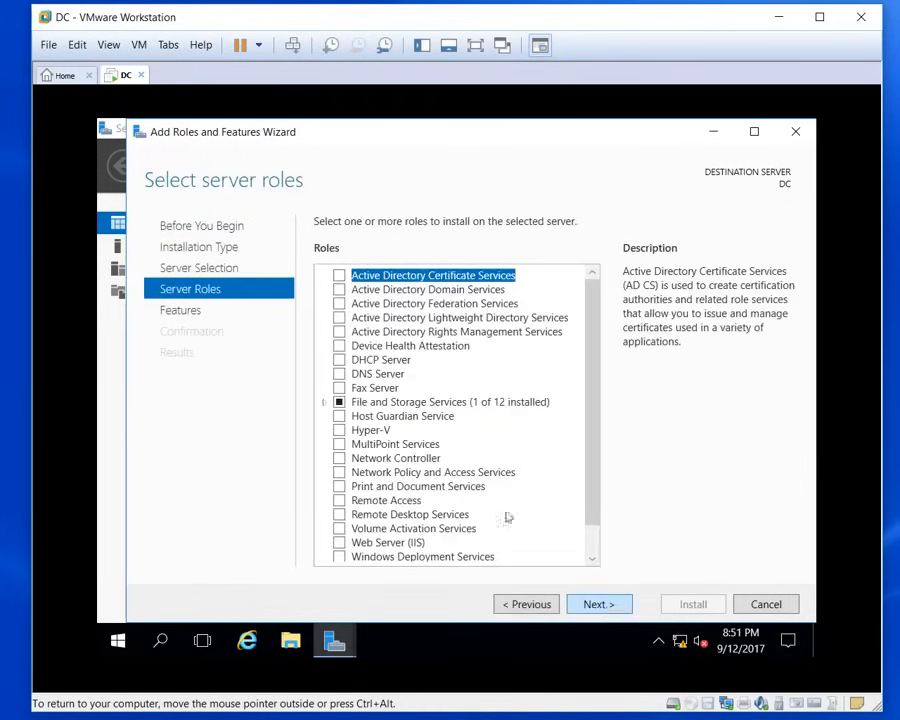
click(341, 290)
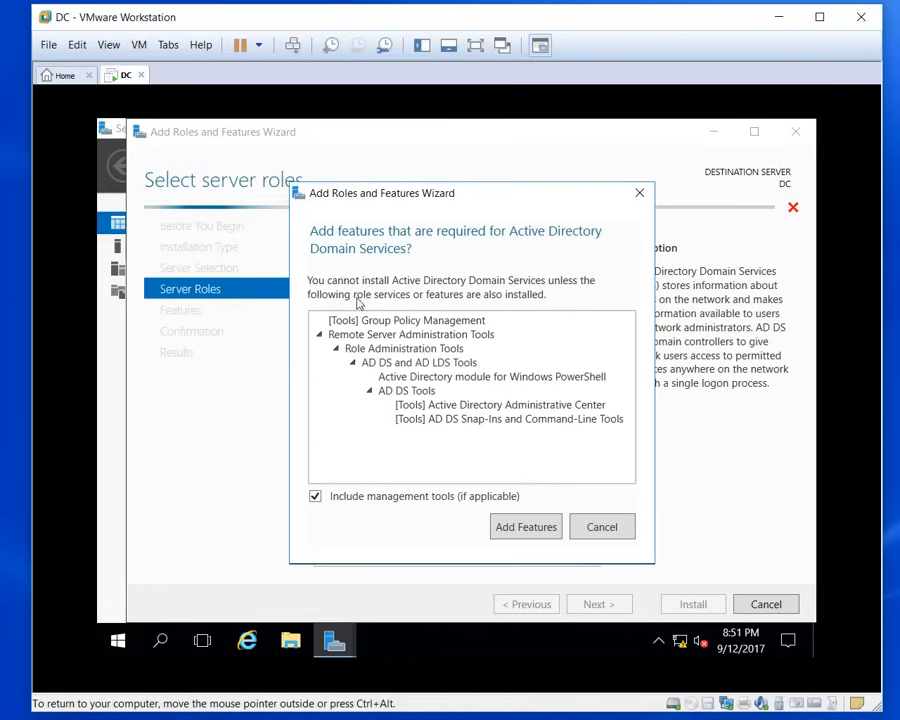
click(543, 527)
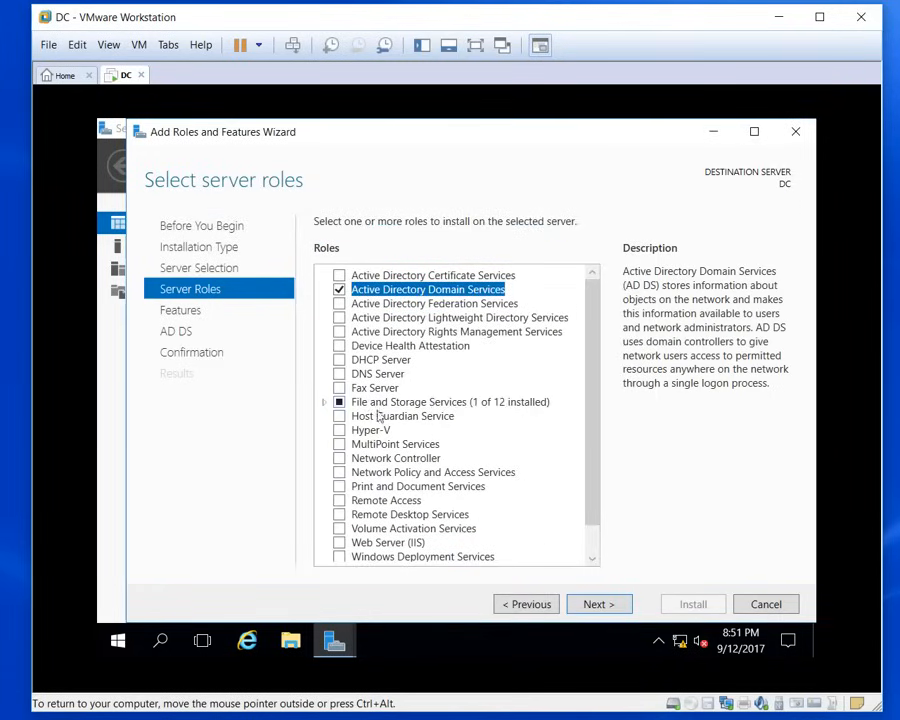
click(607, 603)
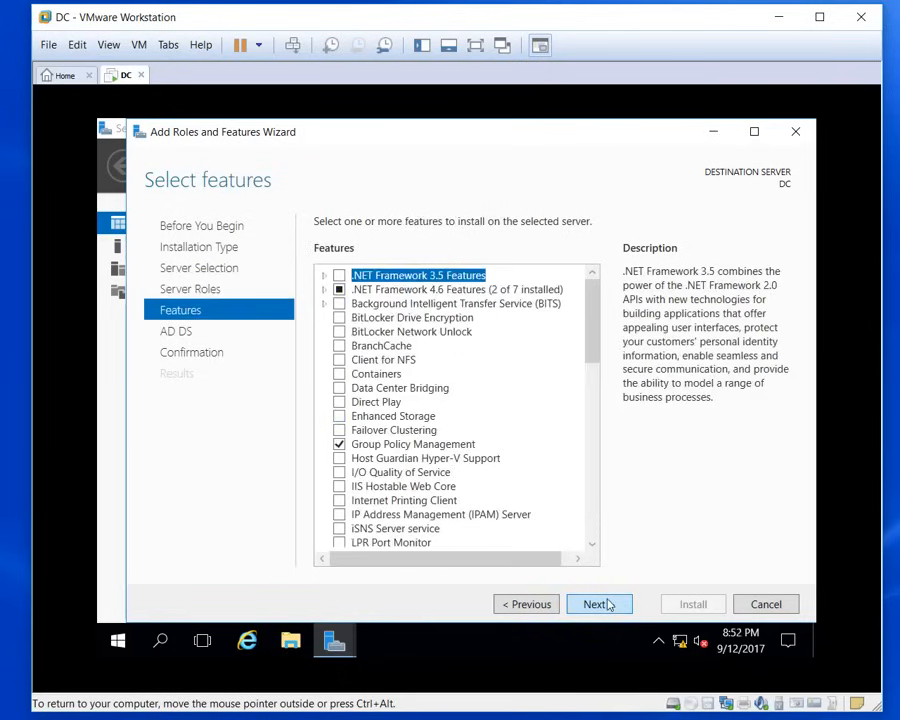
click(609, 605)
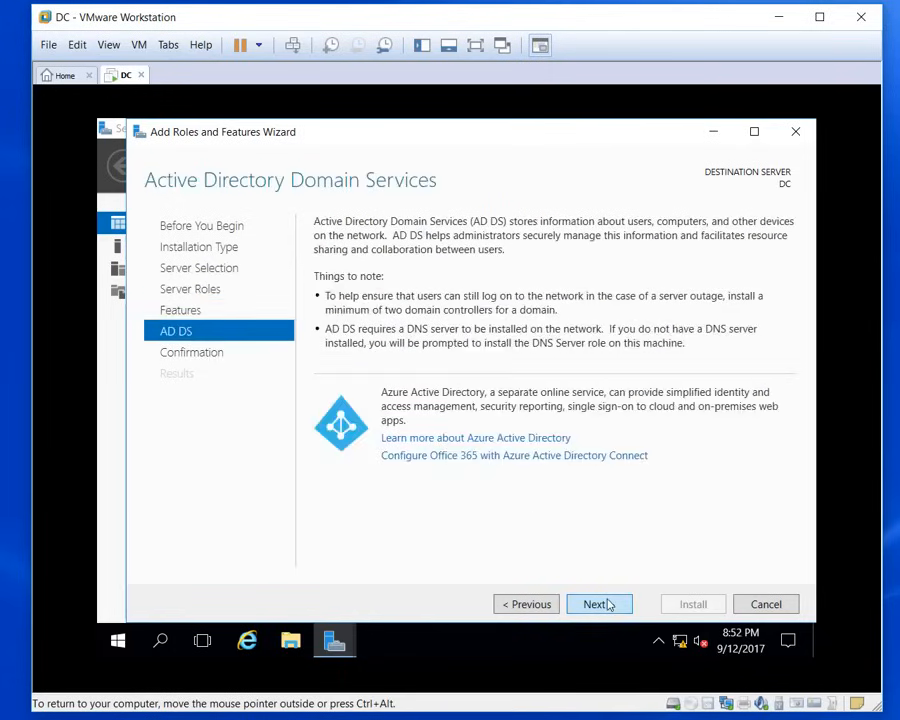
click(609, 604)
Step: Install Active Directory Domain Services and close the wizard once it succeeds
click(690, 612)
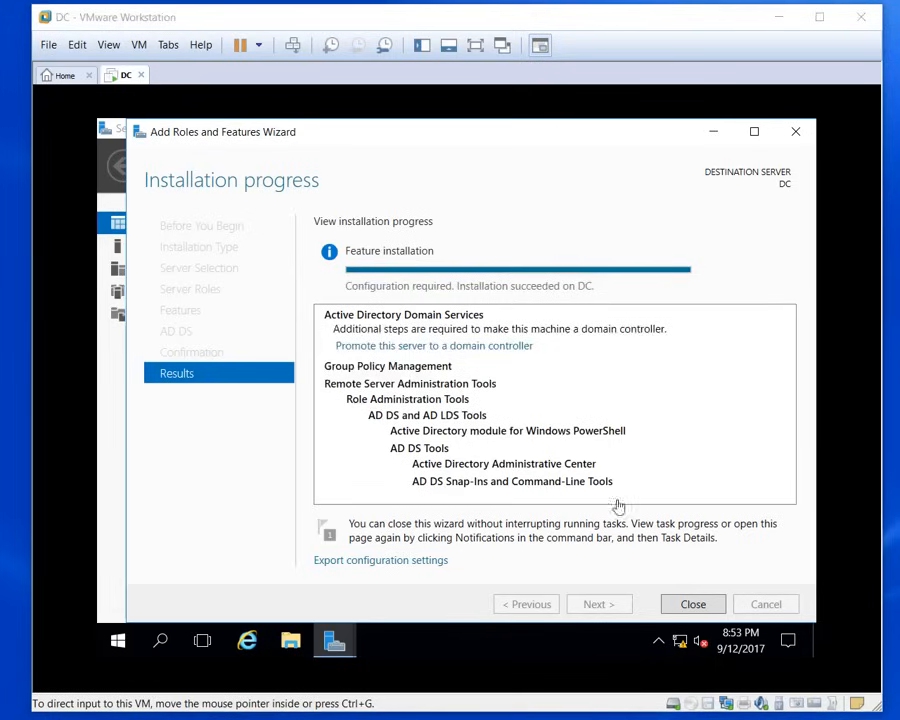
click(698, 608)
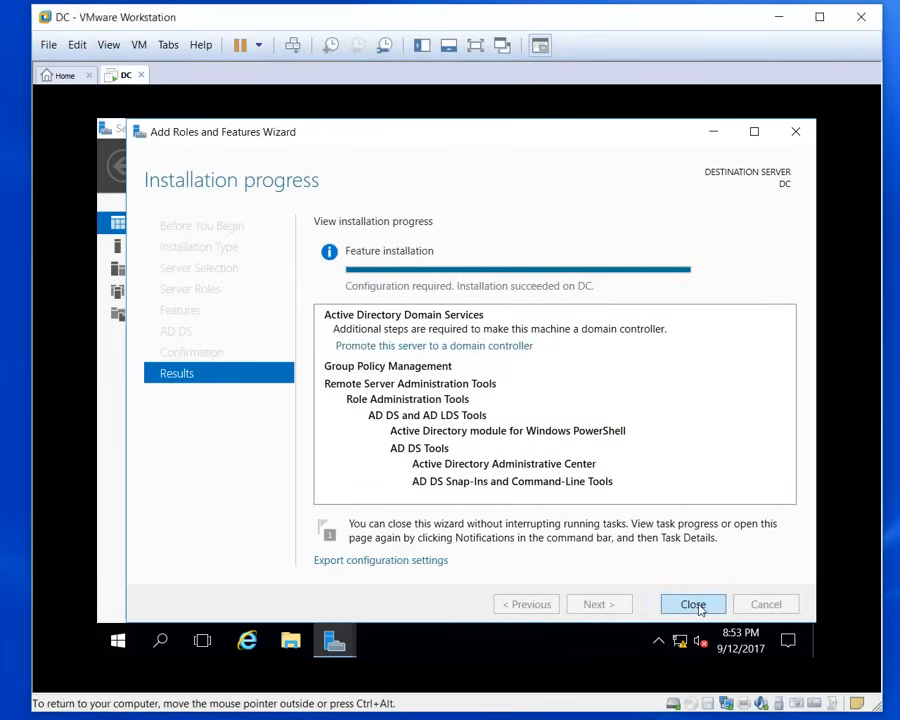
click(698, 606)
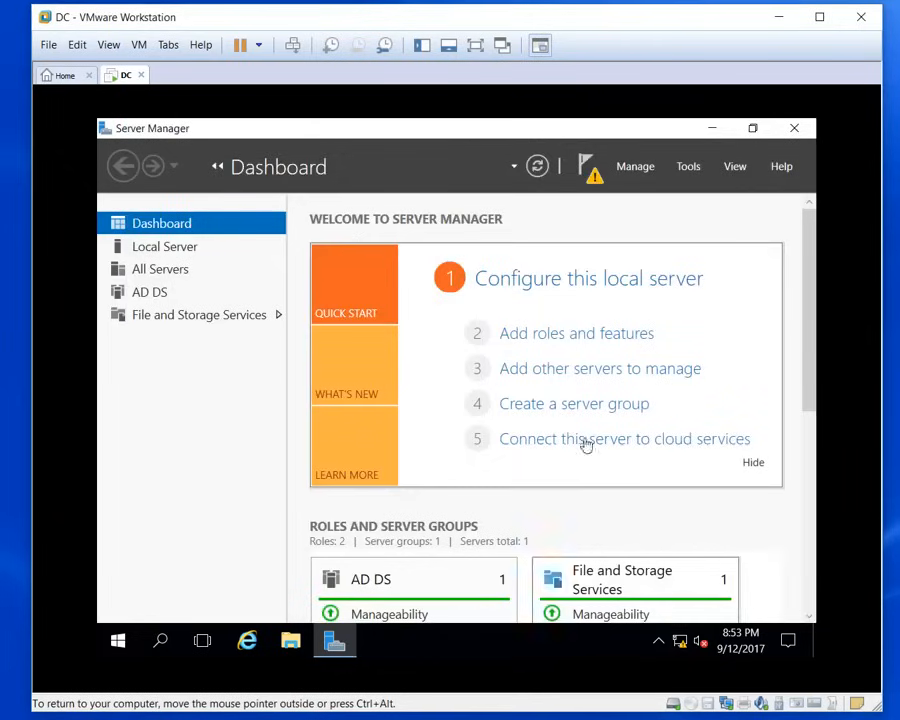
Step: Begin promoting DC to a domain controller in a new forest with root domain Perkins.org
click(593, 178)
click(482, 286)
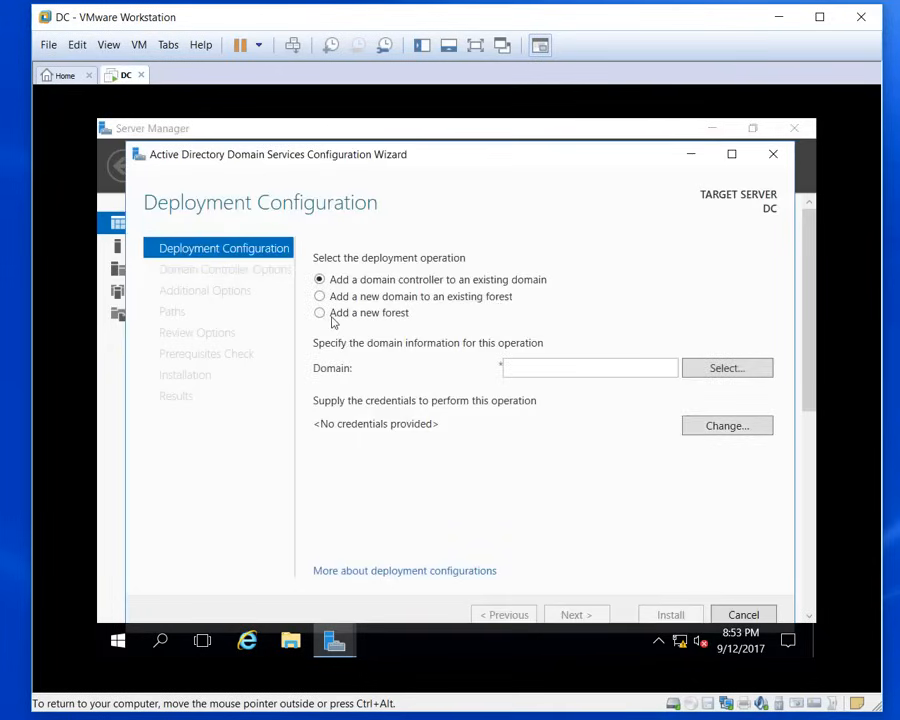
click(320, 313)
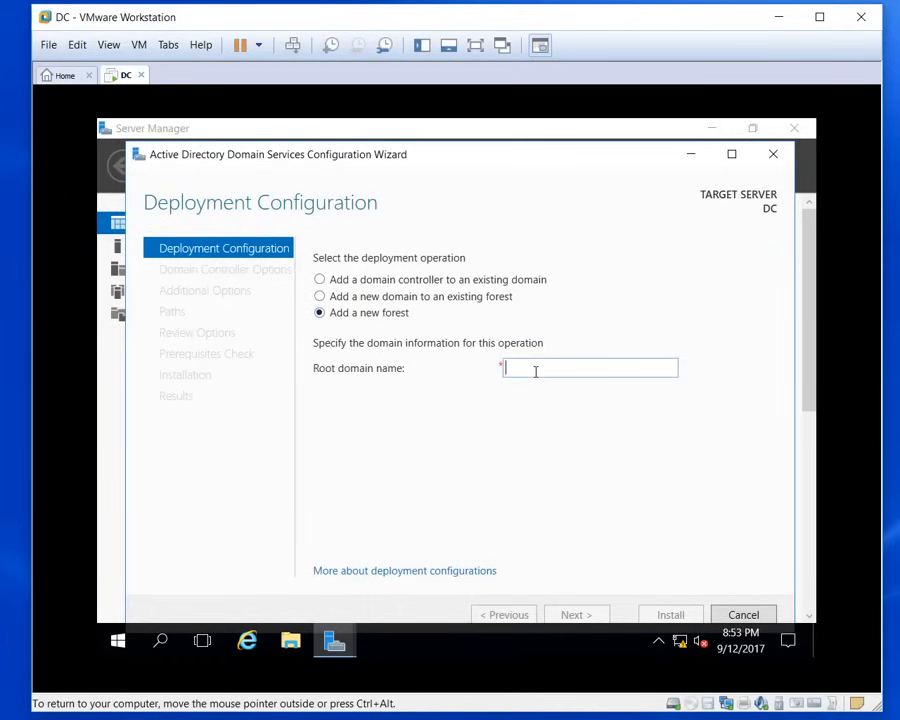
text(P)
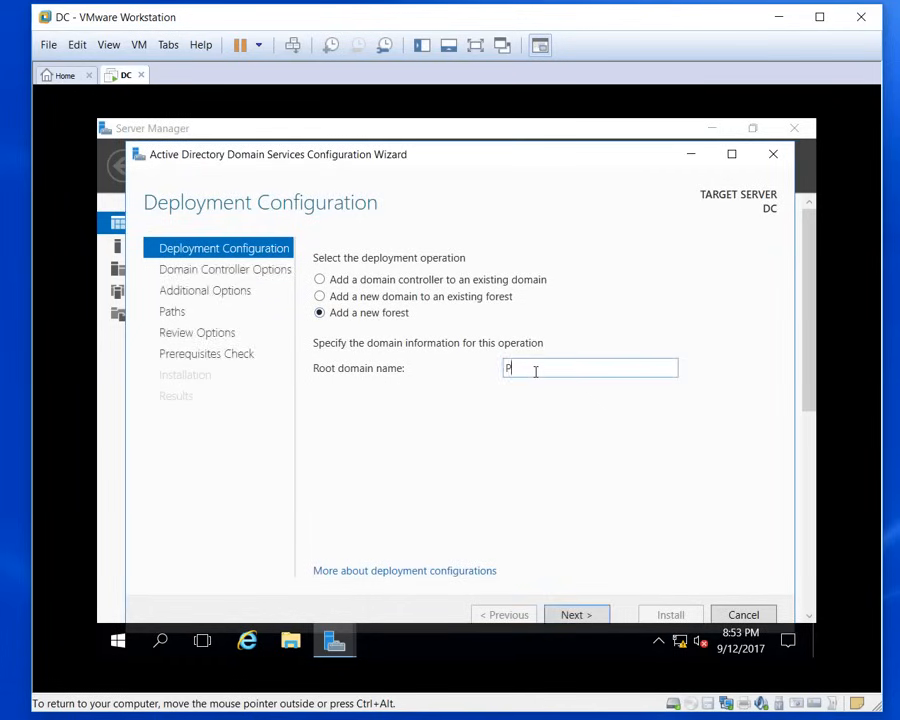
text(erkin.org)
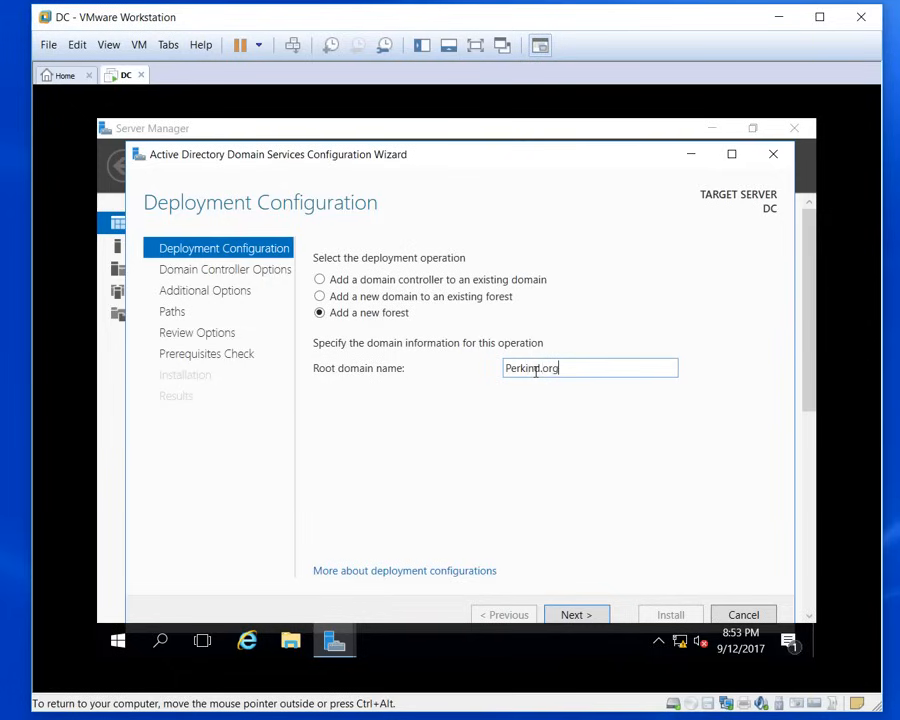
text(s)
click(581, 619)
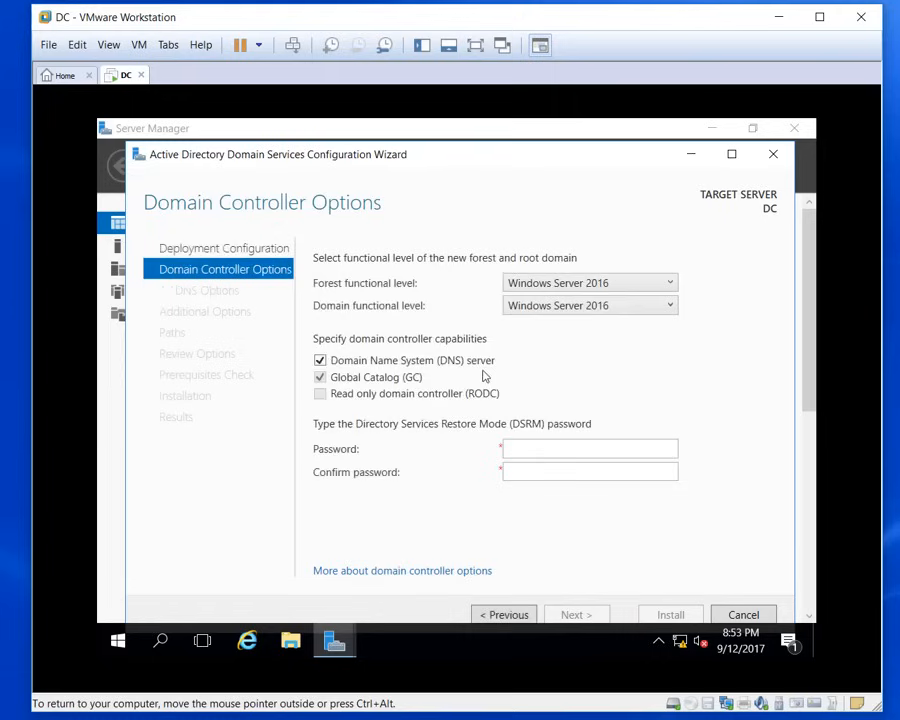
Step: Enter and confirm the Directory Services Restore Mode password on Domain Controller Options
click(522, 450)
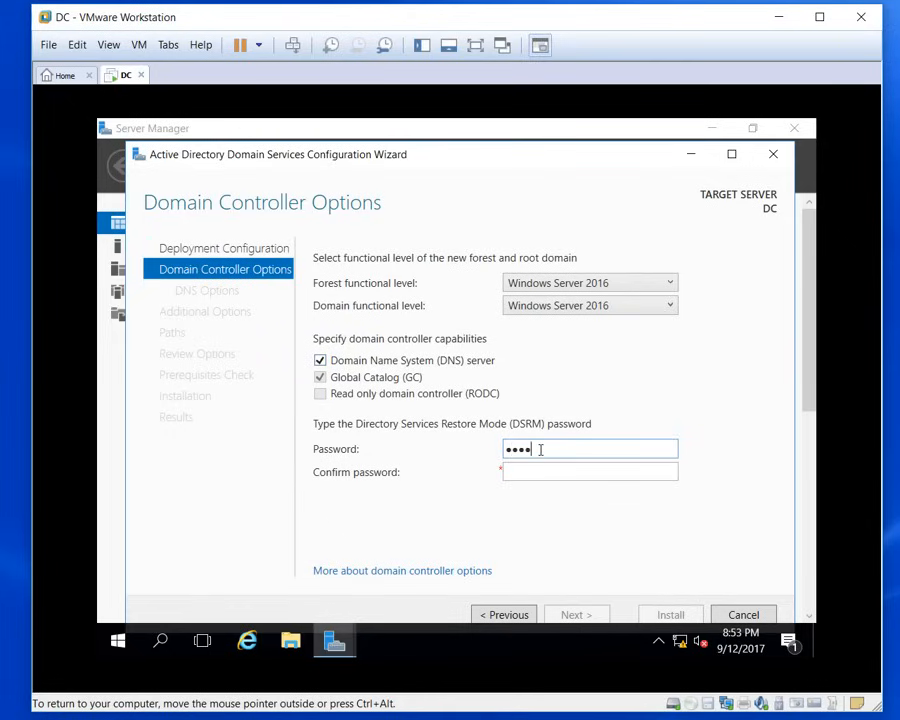
text(••)
key(Tab)
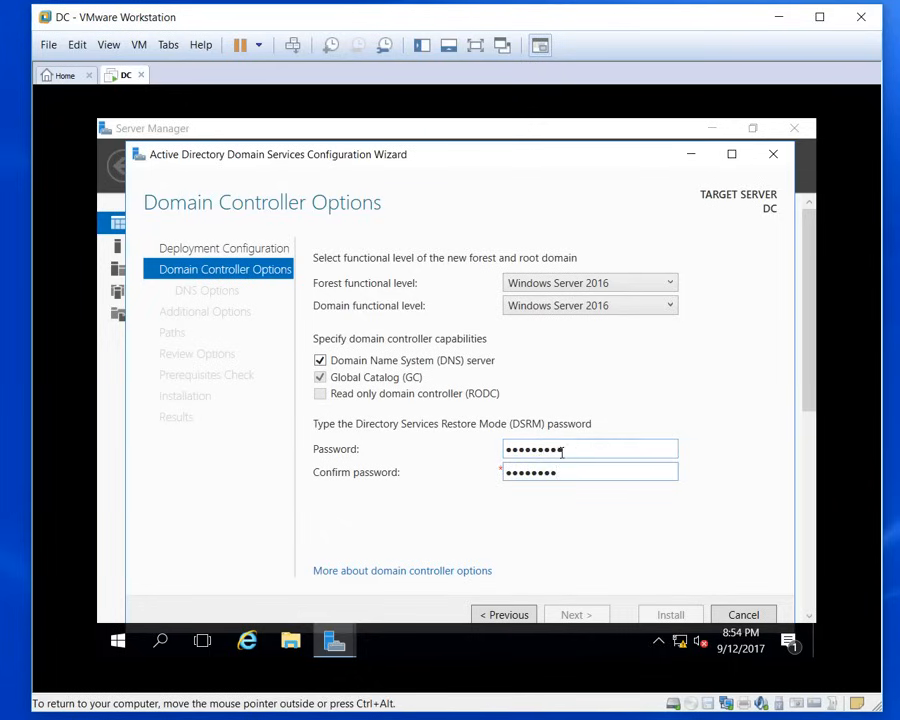
drag(562, 451, 428, 457)
text(•)
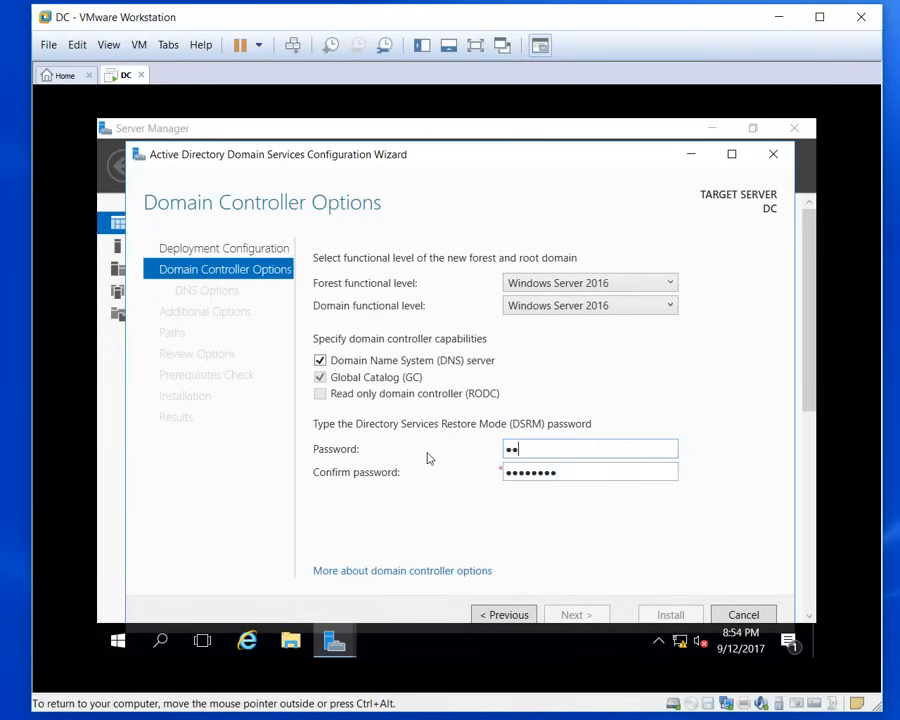
text(•••••••)
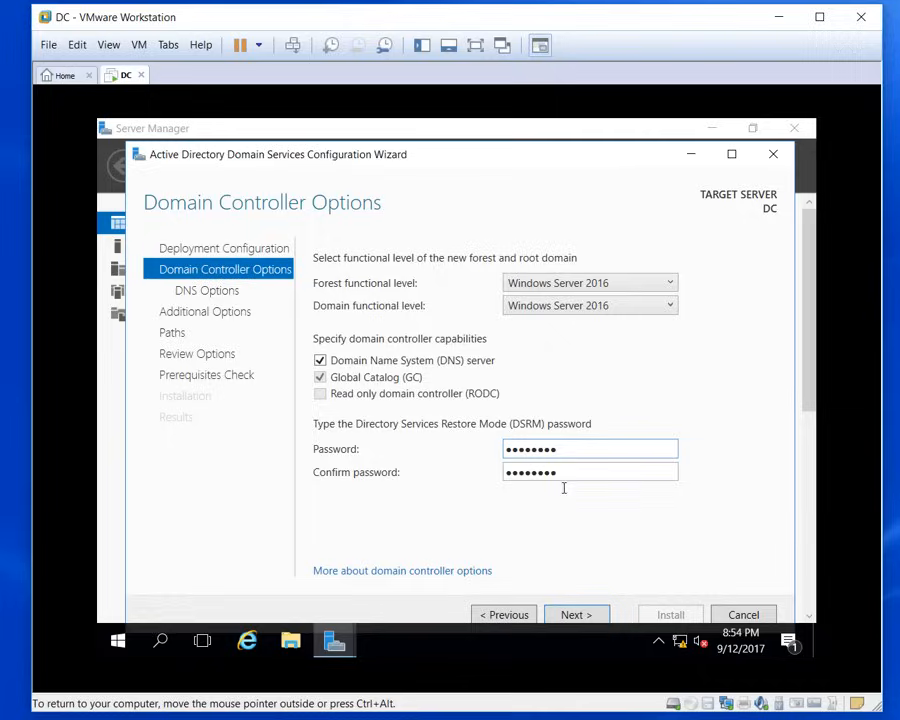
click(597, 615)
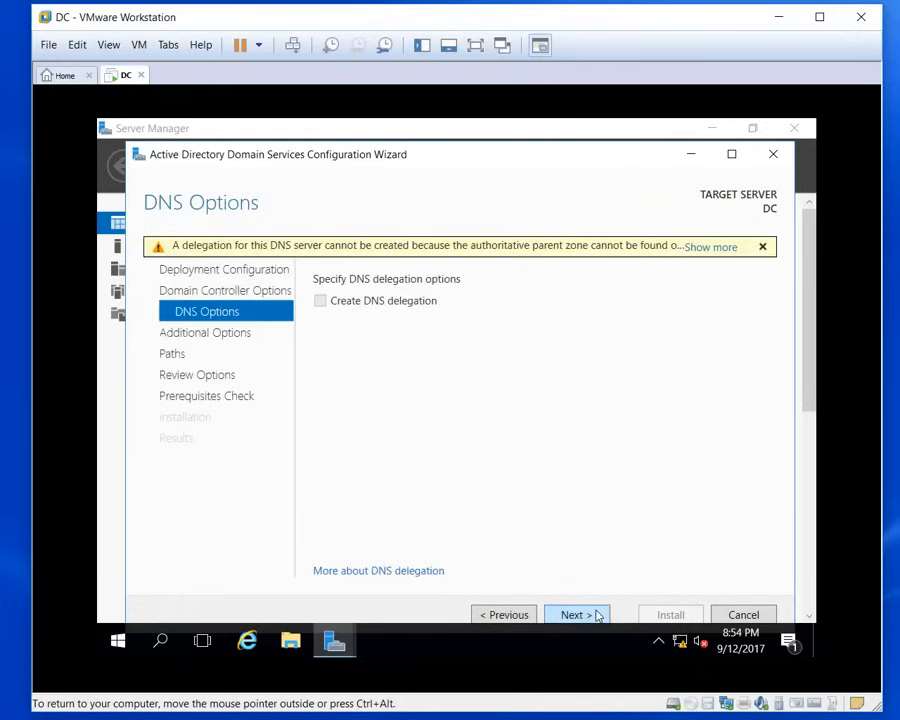
Step: Skip DNS delegation, keep NetBIOS name PERKINS and default paths, and run the prerequisites check
click(576, 615)
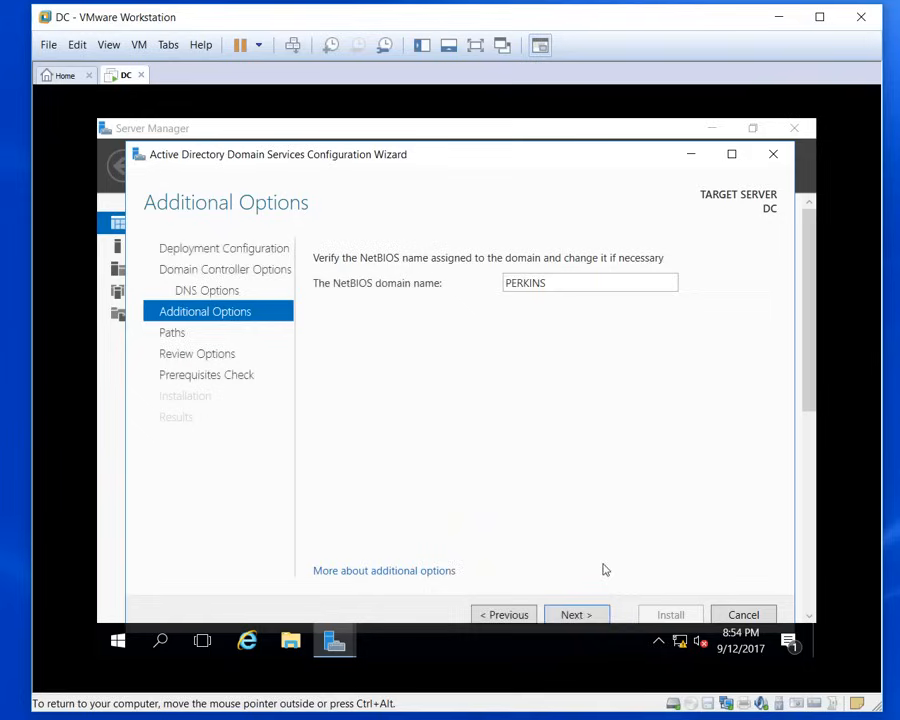
click(588, 616)
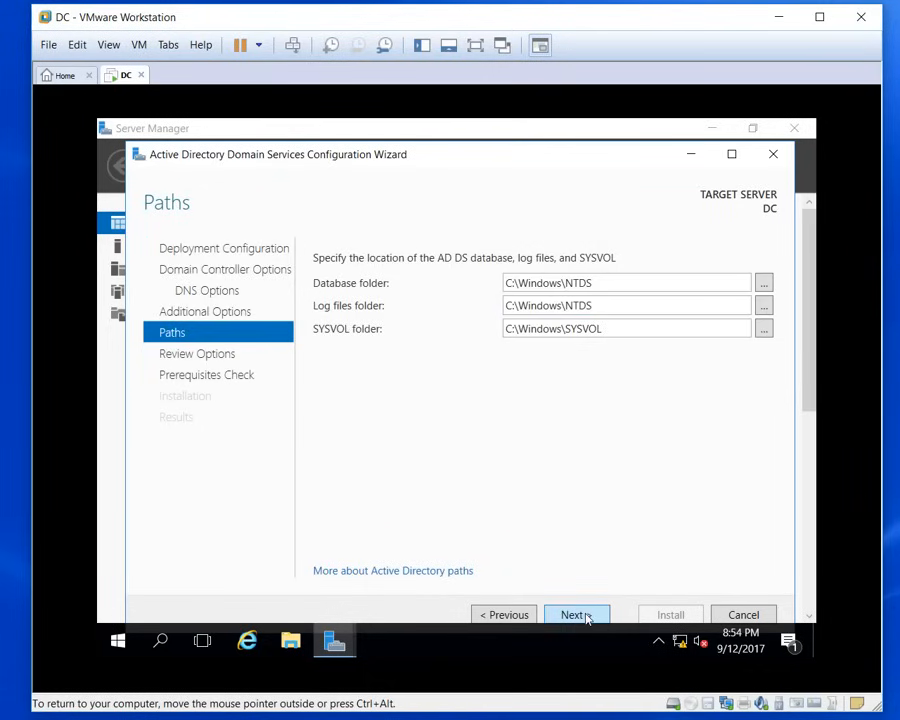
click(576, 615)
click(578, 615)
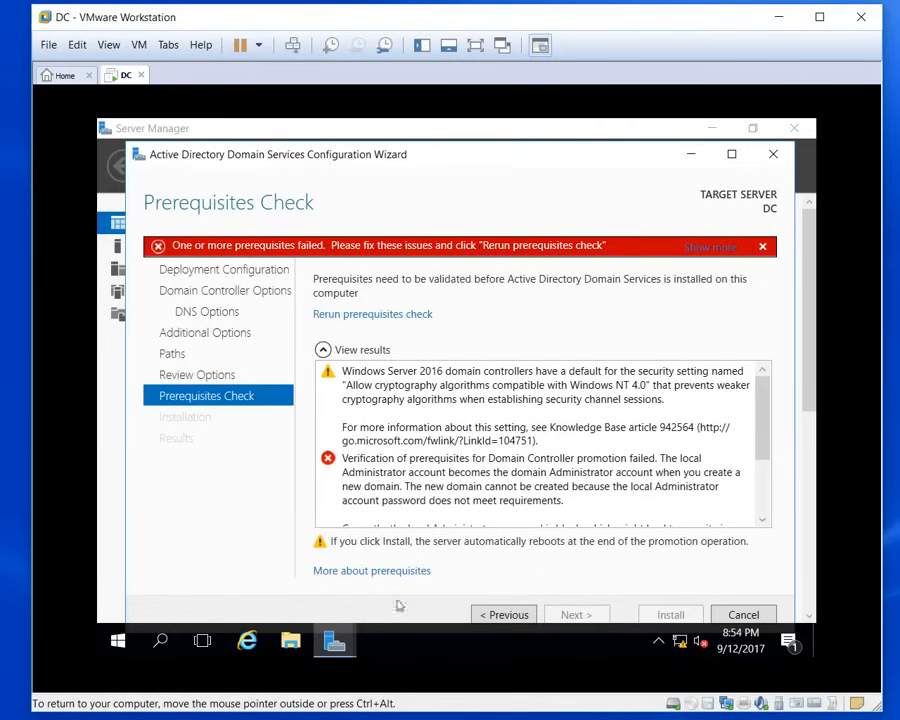
Step: Create a password for the local Administrator account through Control Panel's user accounts
click(120, 640)
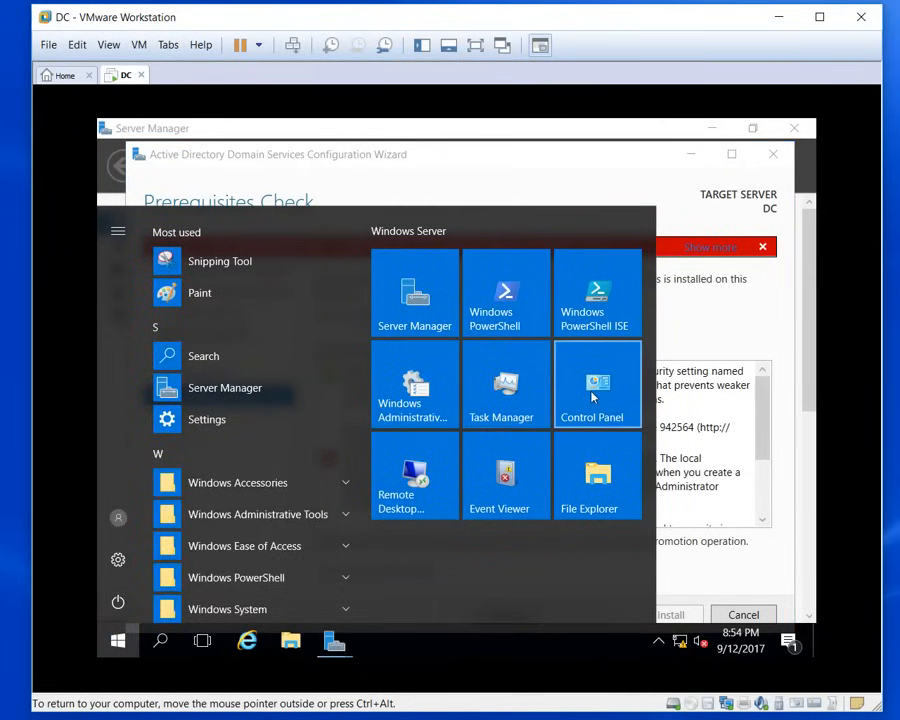
click(593, 398)
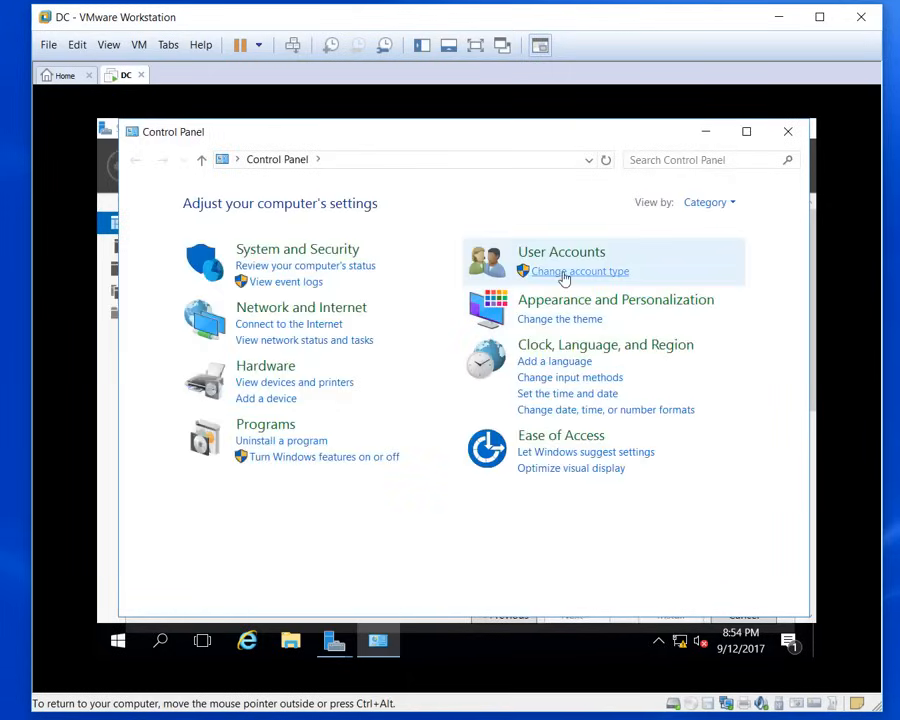
click(565, 273)
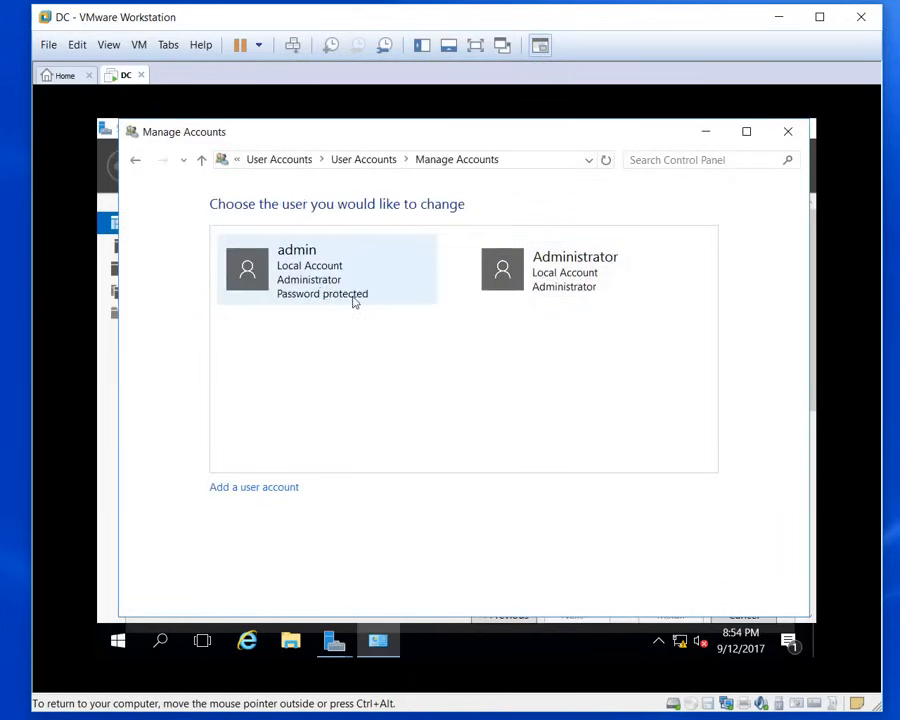
click(566, 285)
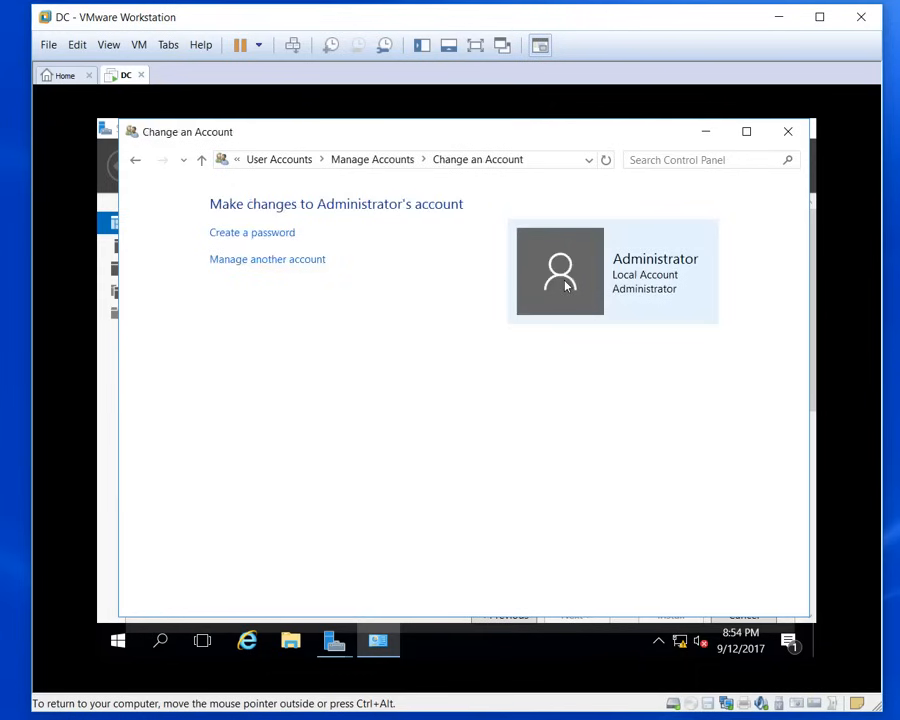
click(271, 237)
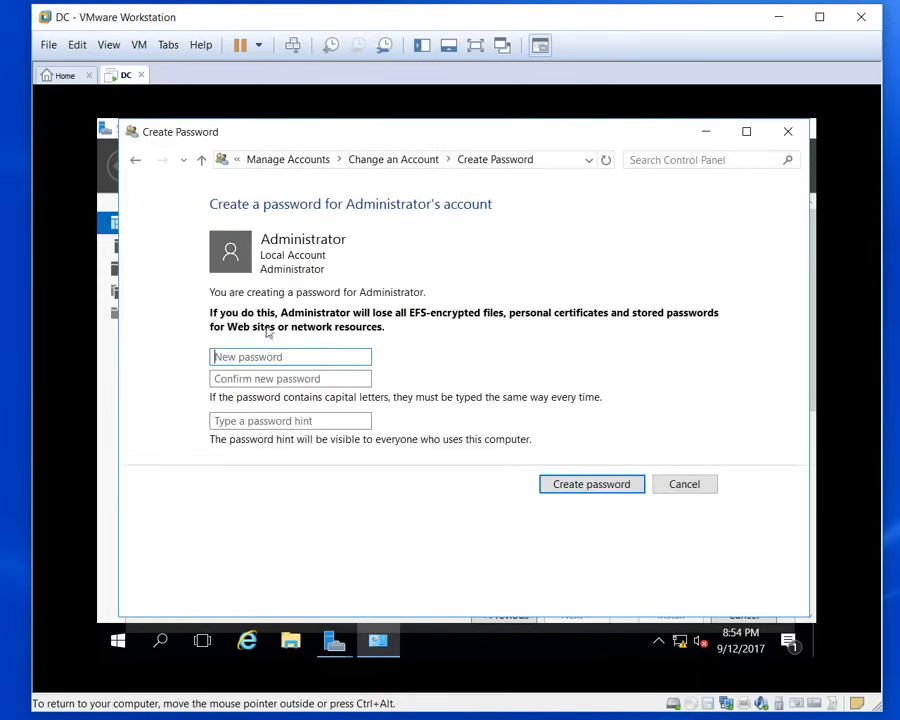
text(P@ssw0rd)
key(Tab)
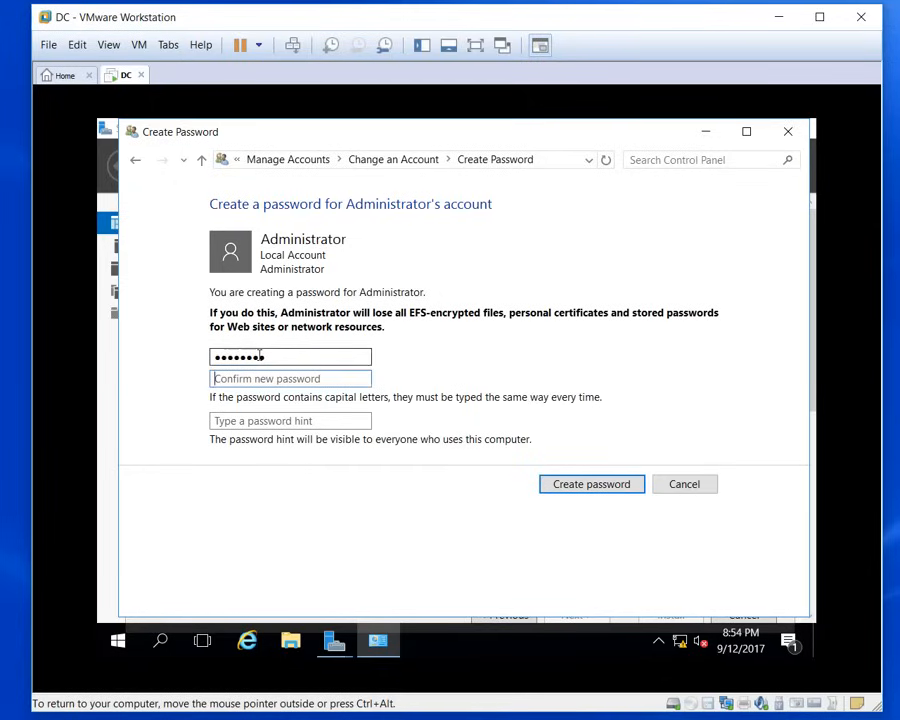
text(P)
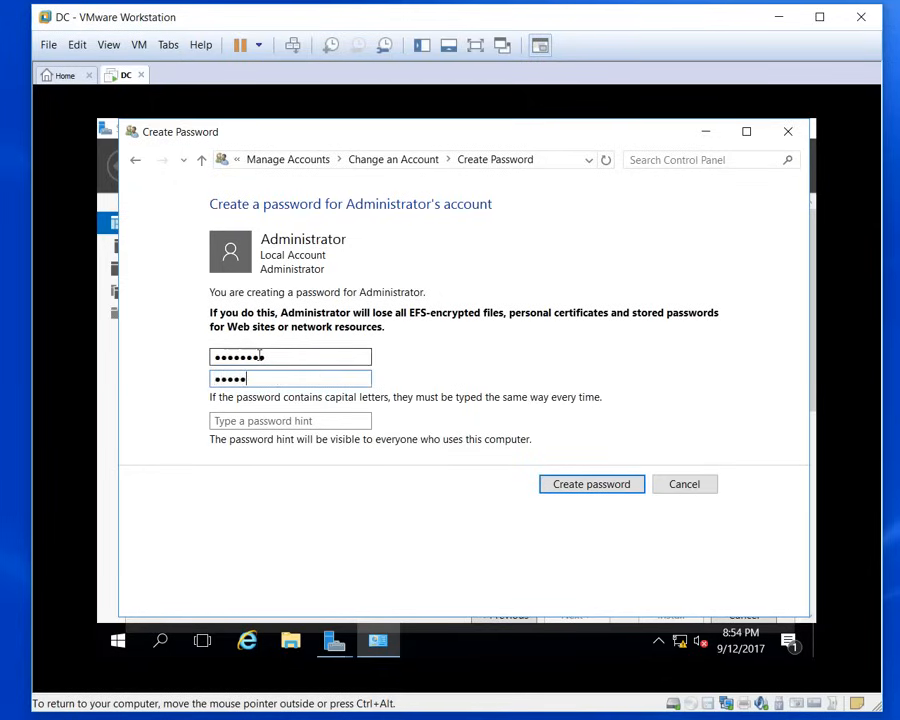
text(@ssw0rd)
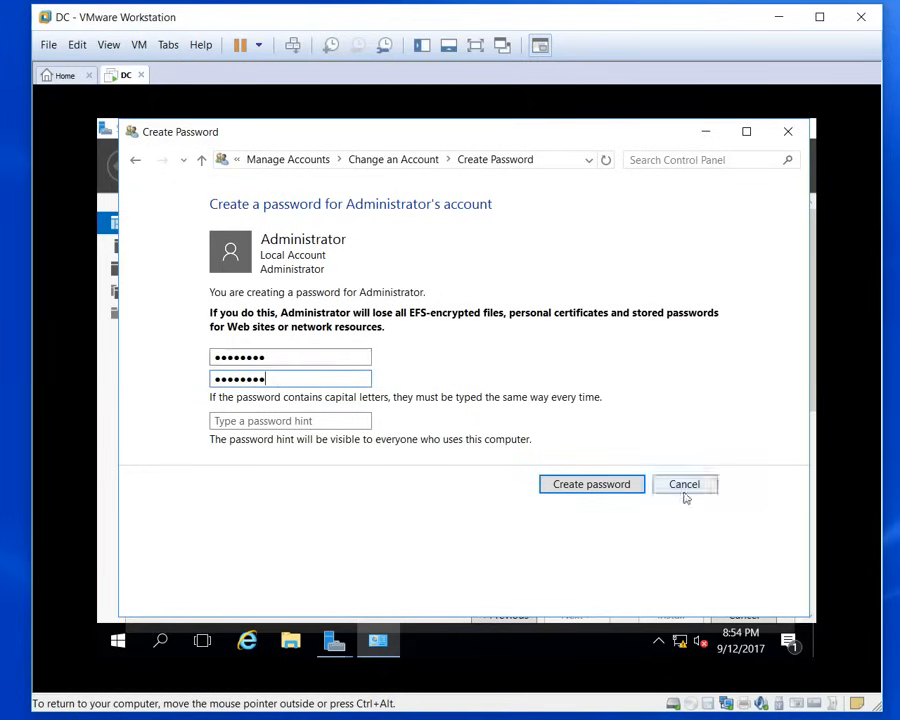
click(596, 486)
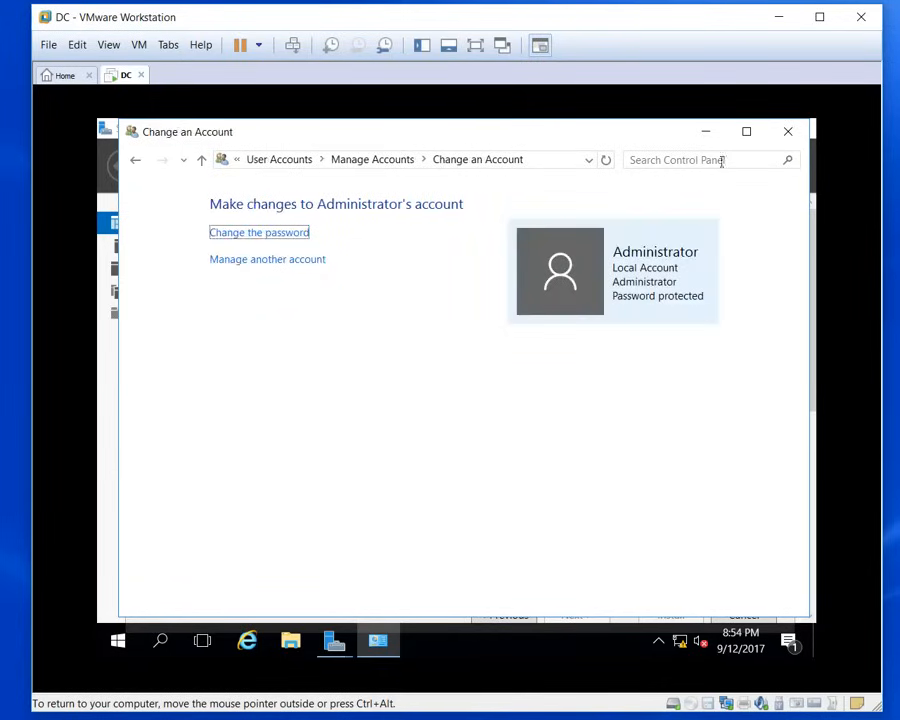
click(788, 133)
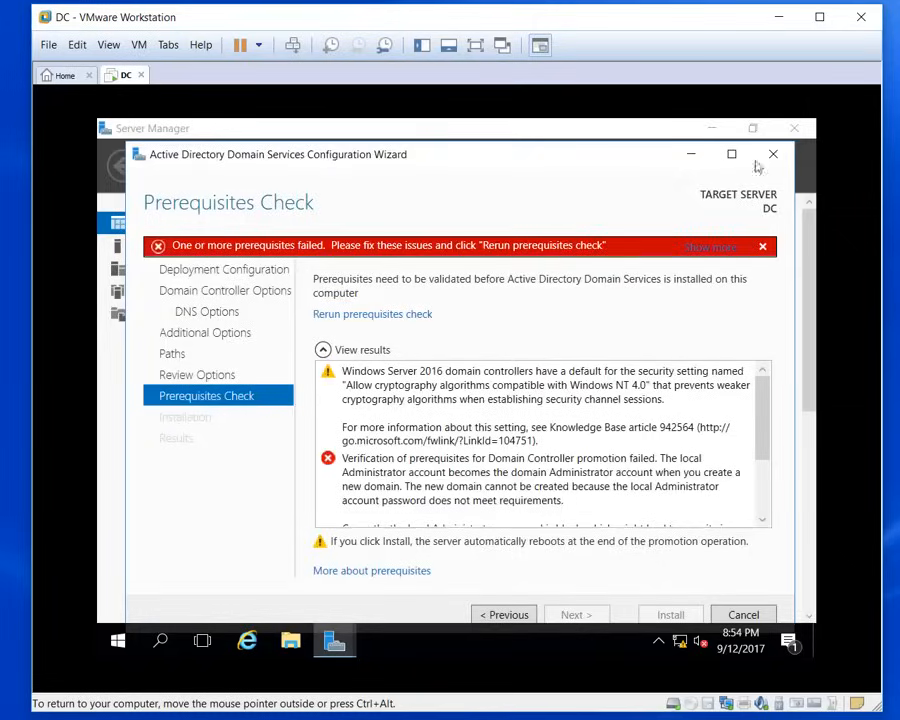
Step: Rerun the prerequisites check, install AD DS, and dismiss the sign-out notice and wizard
click(498, 614)
click(573, 614)
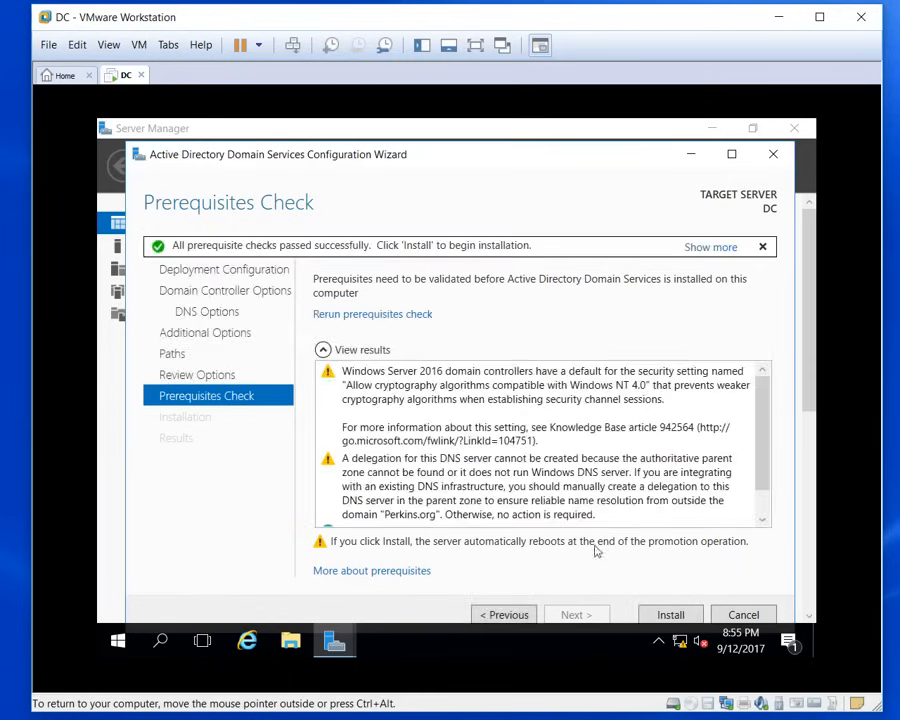
click(671, 615)
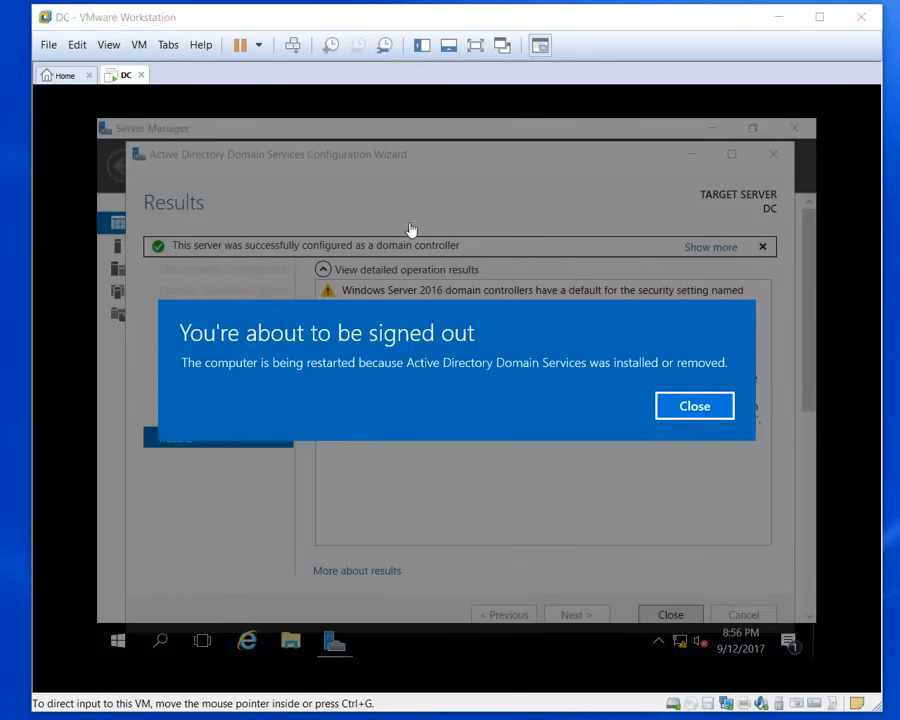
click(691, 407)
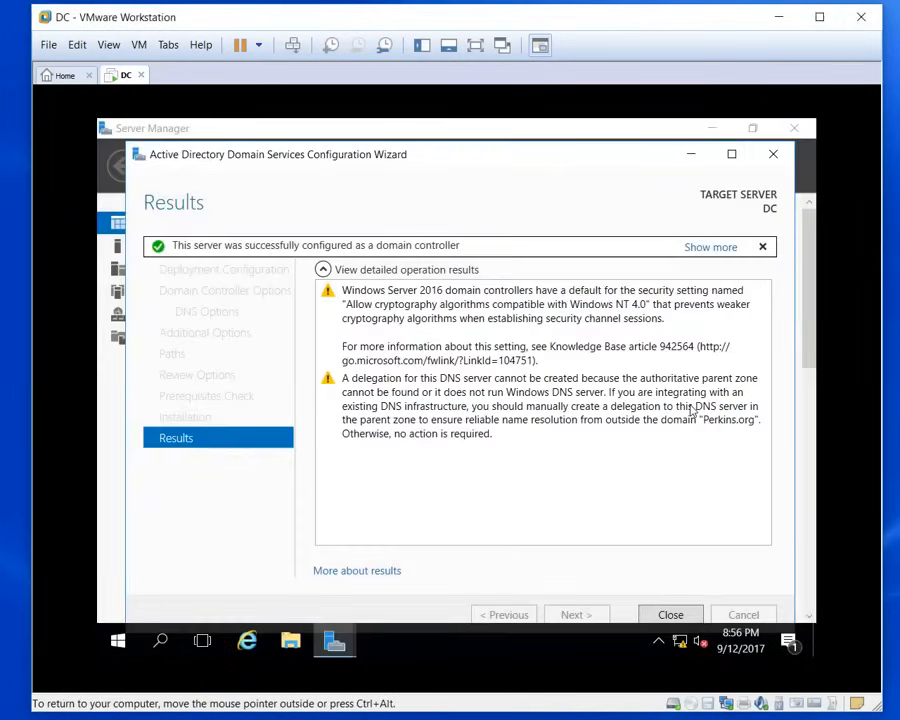
click(673, 614)
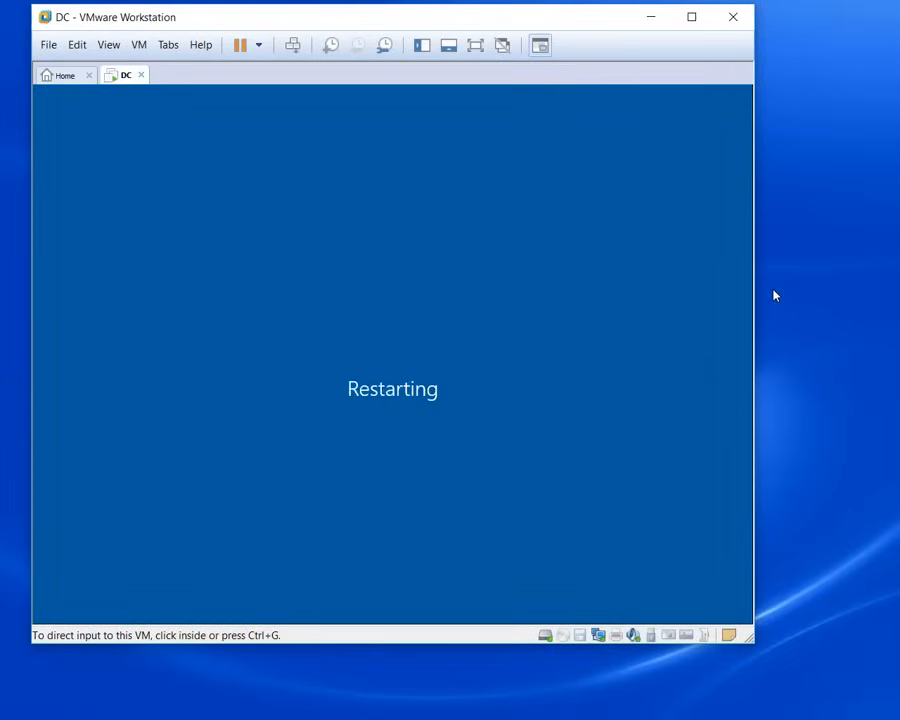
Step: Enlarge the VMware window while the DC VM reboots to the Server Manager dashboard
click(752, 299)
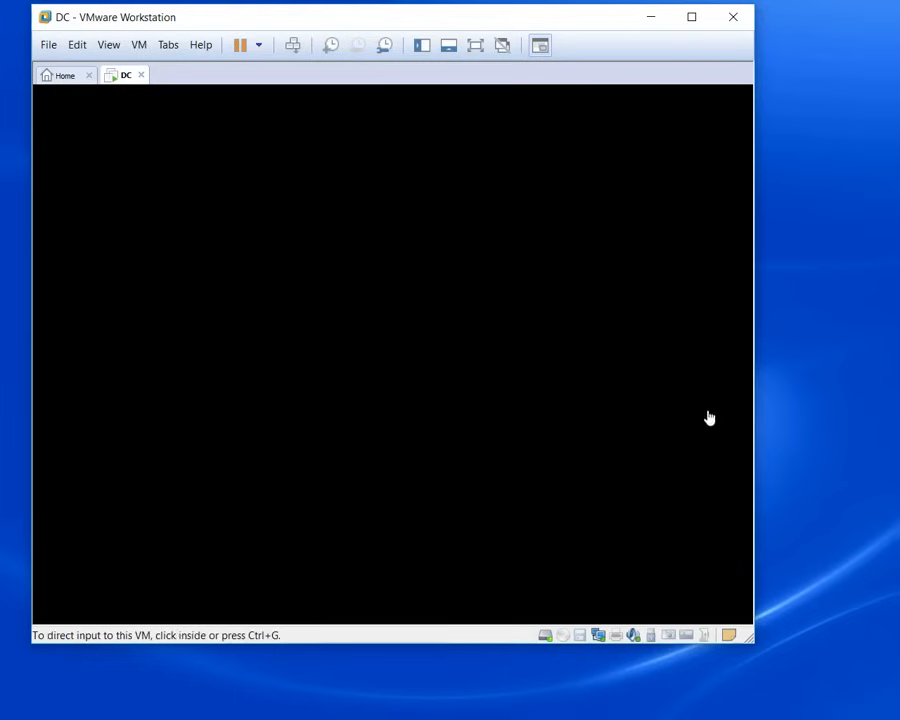
drag(753, 645, 887, 707)
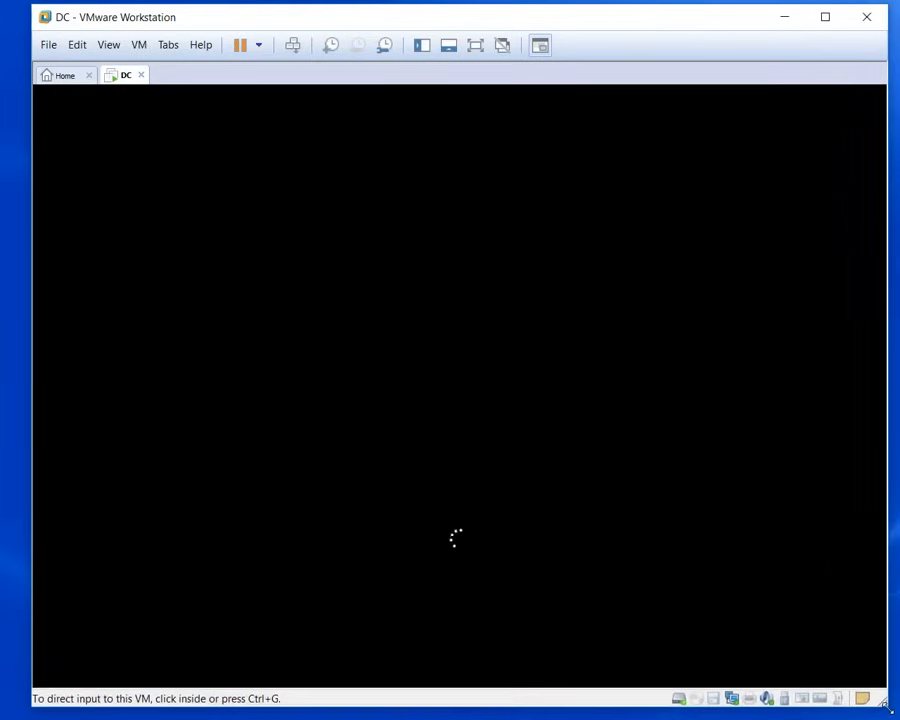
click(705, 624)
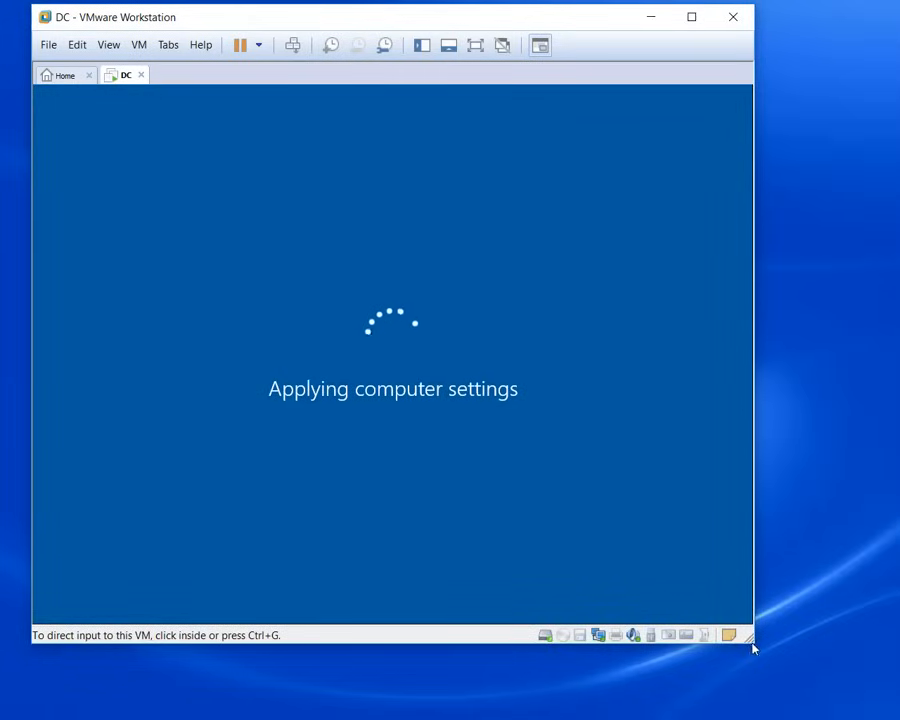
drag(753, 645, 879, 705)
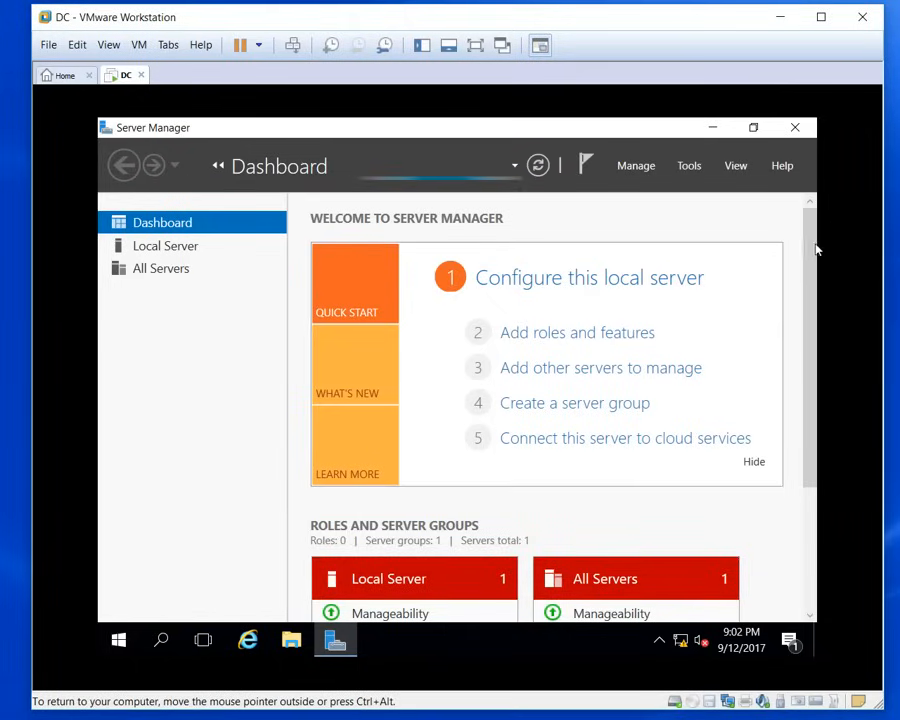
drag(814, 251, 818, 344)
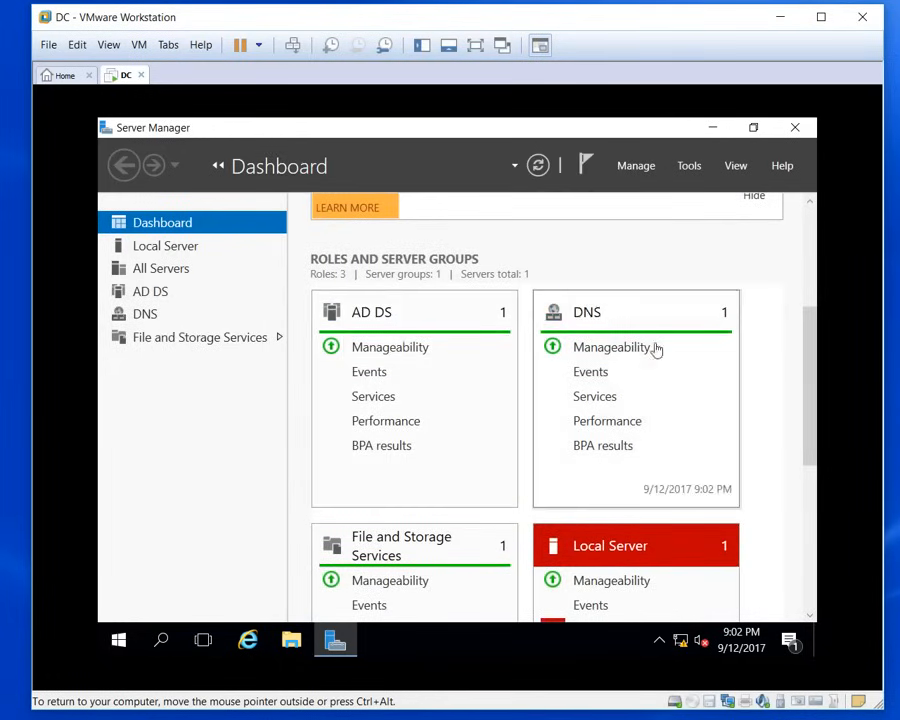
drag(812, 368, 818, 437)
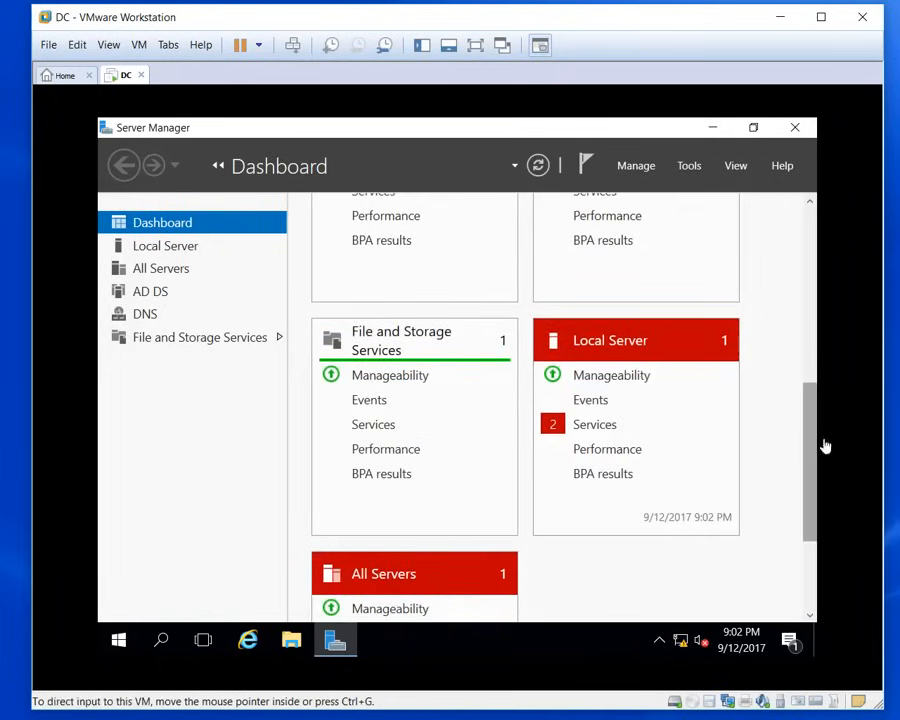
drag(812, 450, 804, 297)
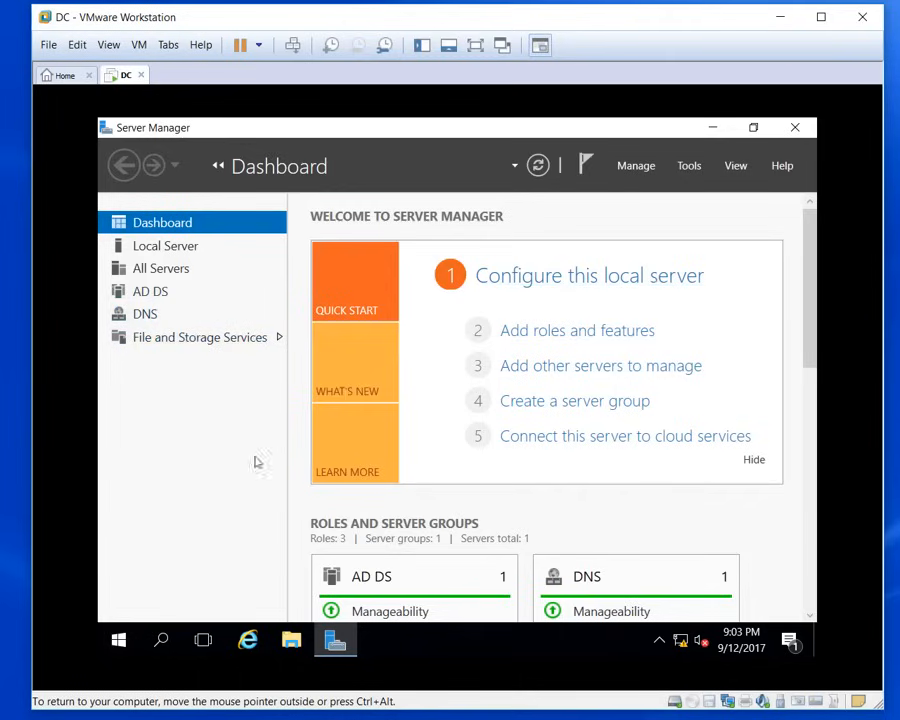
Step: Clear to the desktop and sign out of the current session on the DC VM
click(118, 641)
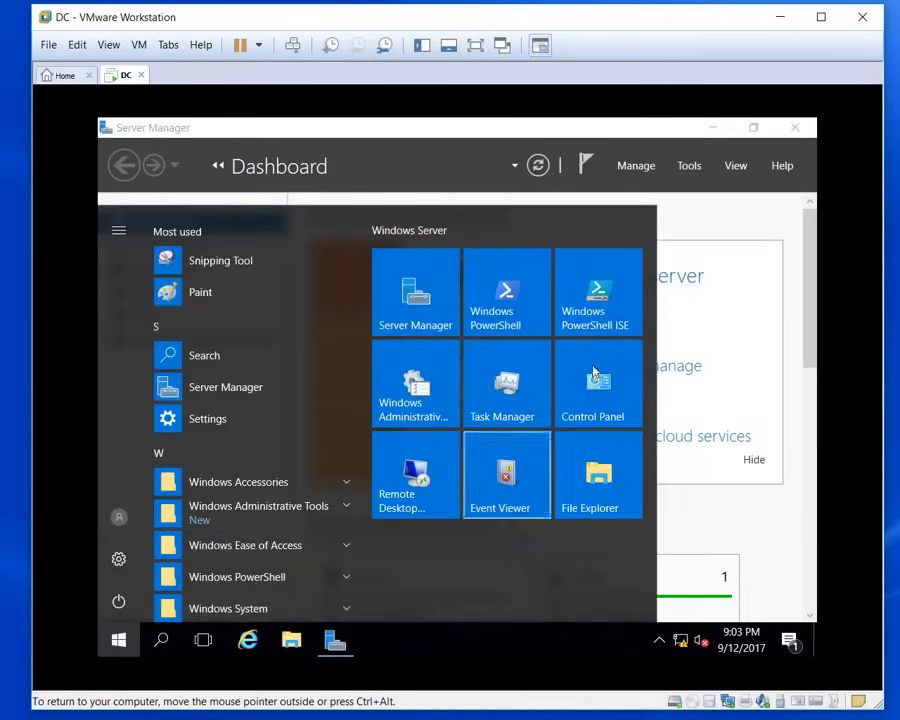
click(715, 129)
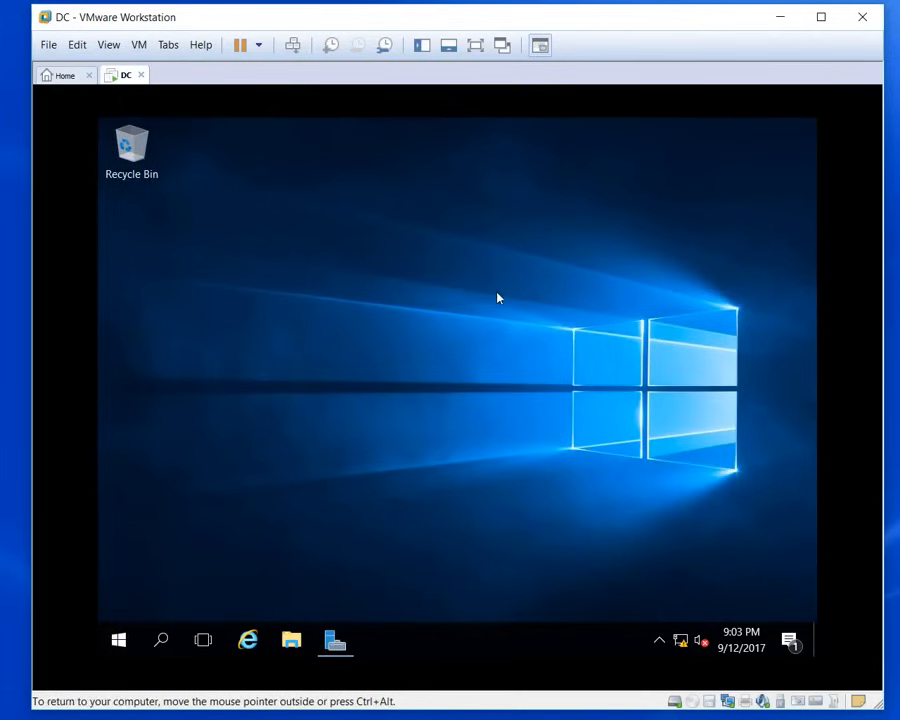
key(ctrl+alt+Insert)
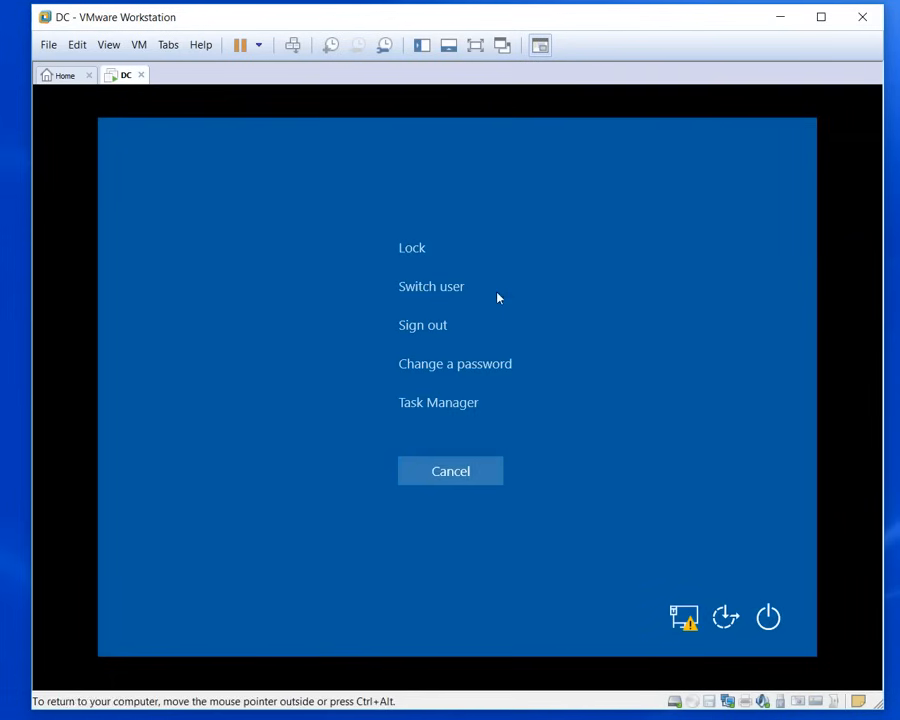
click(426, 320)
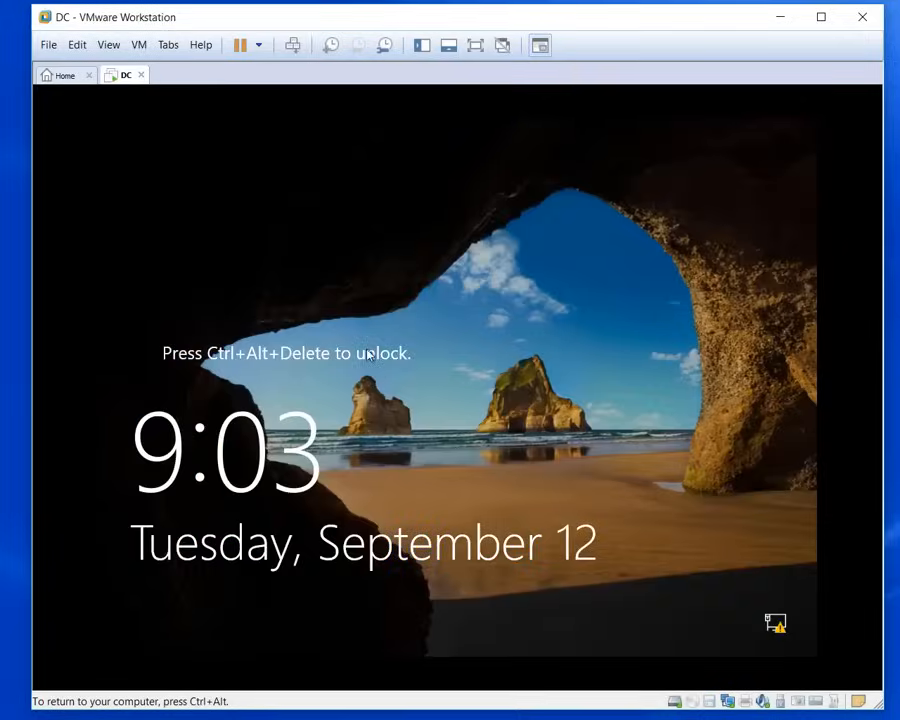
key(ctrl+alt+Insert)
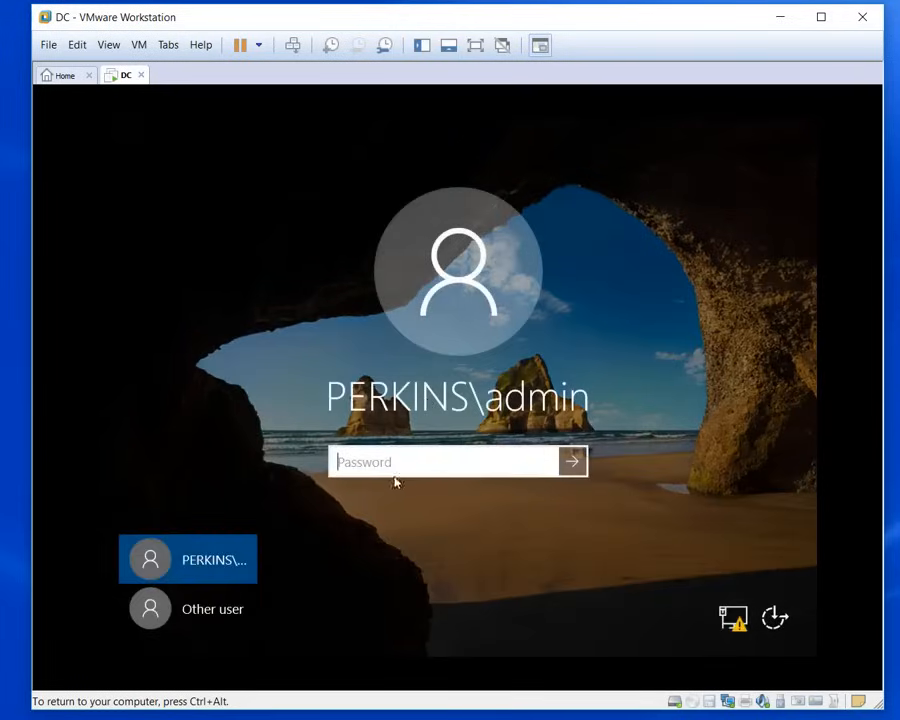
Step: Attempt to sign in as the administrator with its password, with a misspelled user name
click(212, 612)
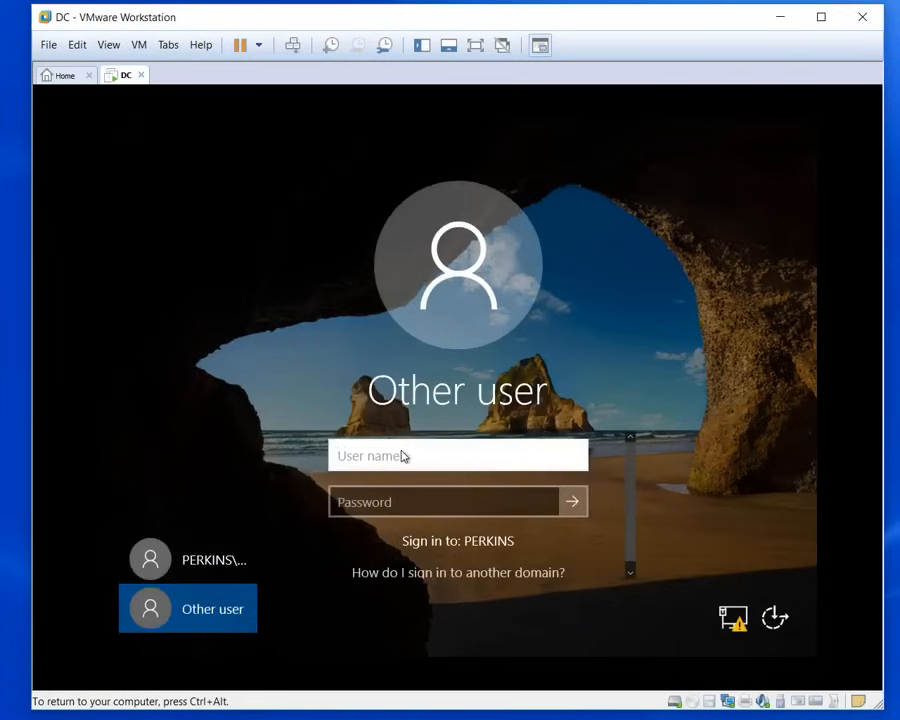
text(ad inistrato)
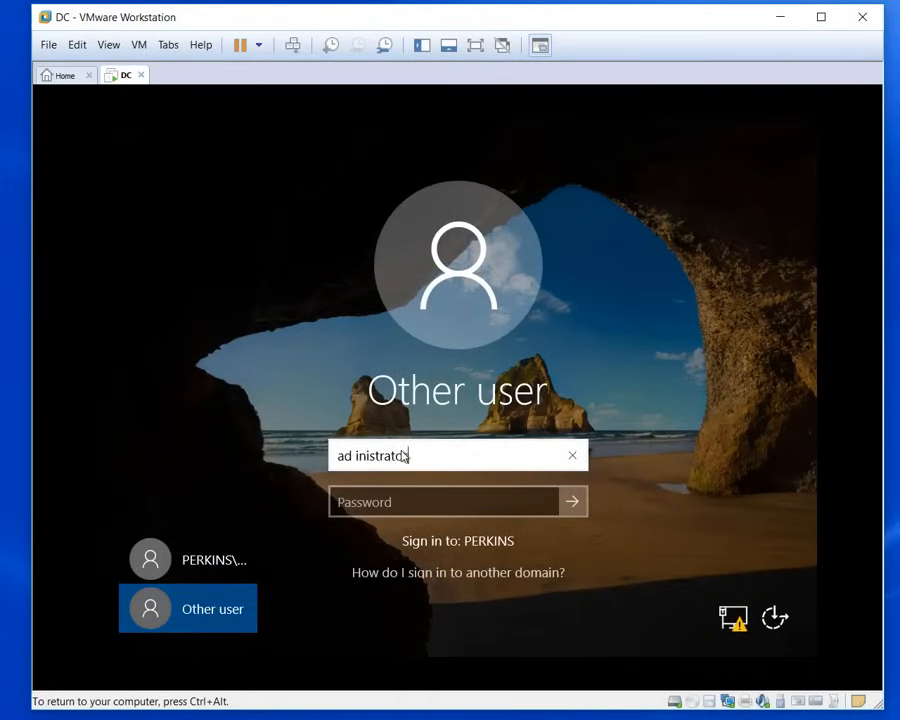
key(Tab)
text(P)
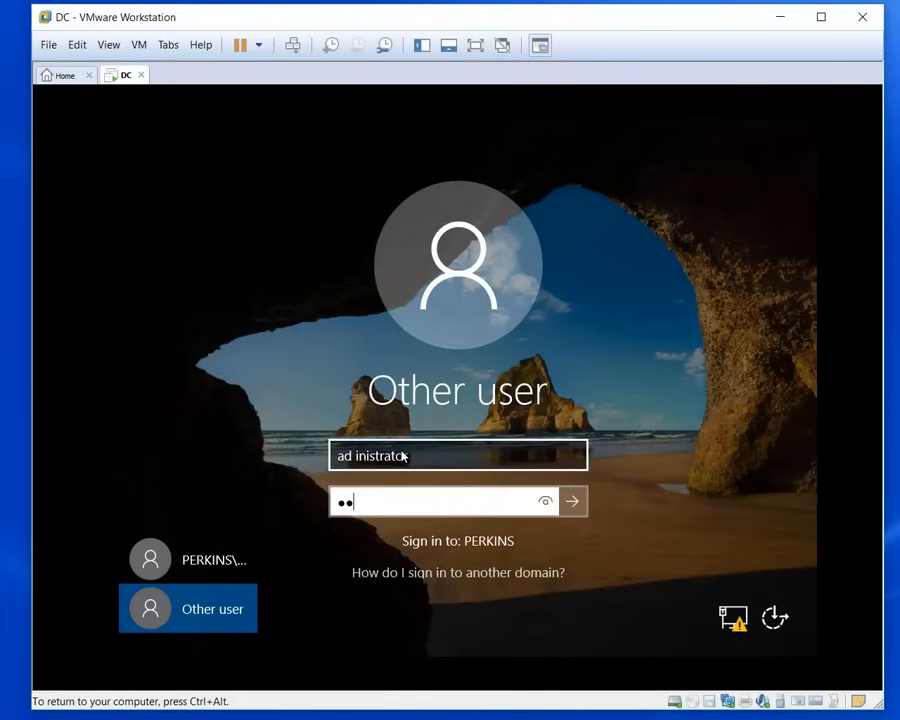
key(BackSpace)
key(BackSpace)
key(BackSpace)
key(BackSpace)
text(P)
click(572, 502)
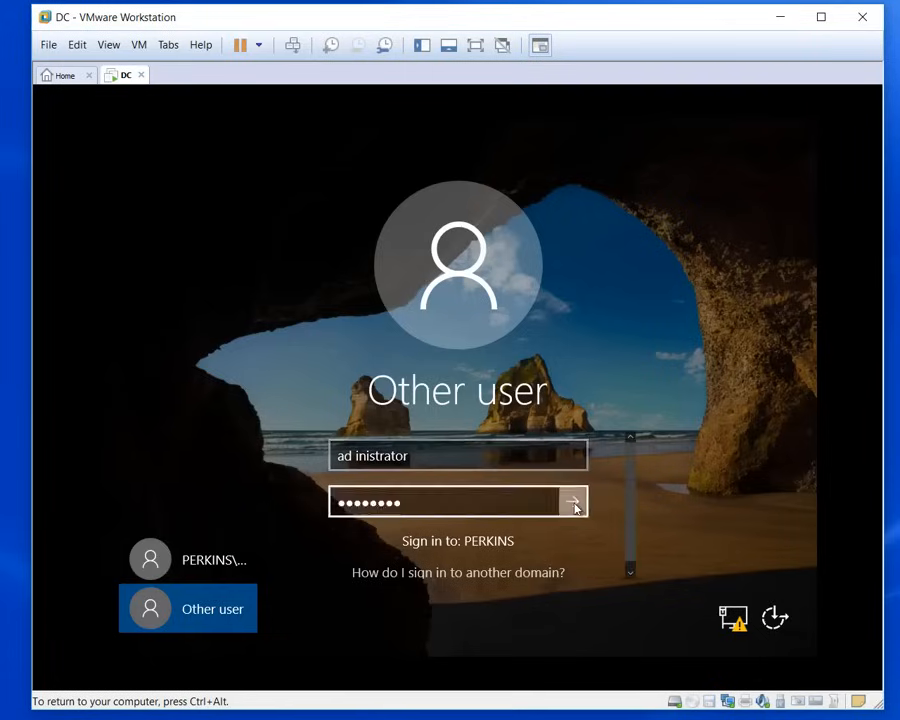
Step: Correct the user name to administrator, re-enter the password, and sign in
click(492, 499)
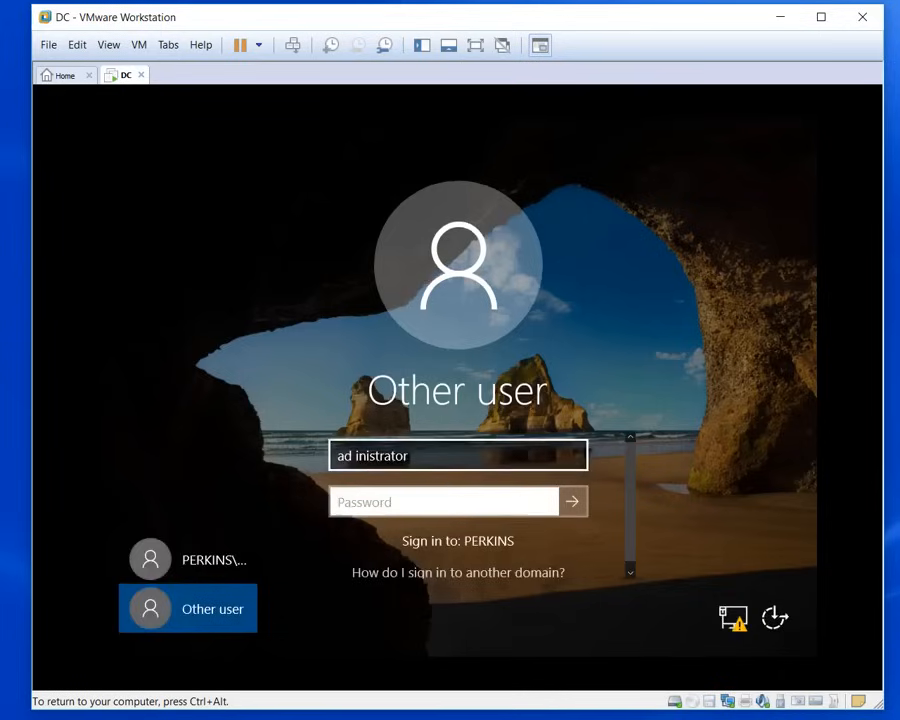
click(400, 452)
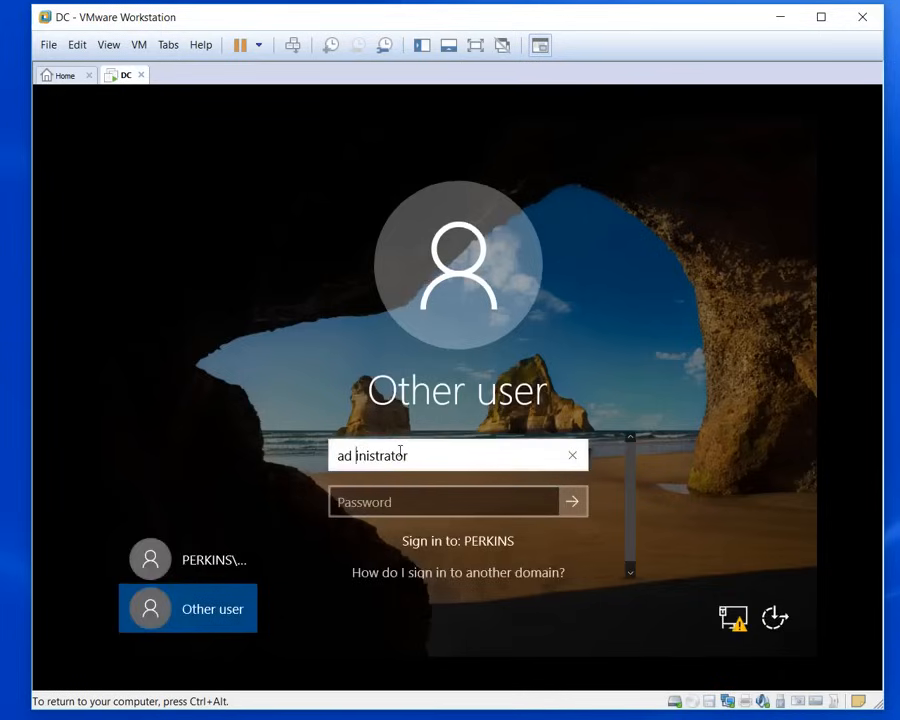
key(BackSpace)
text(m)
key(Tab)
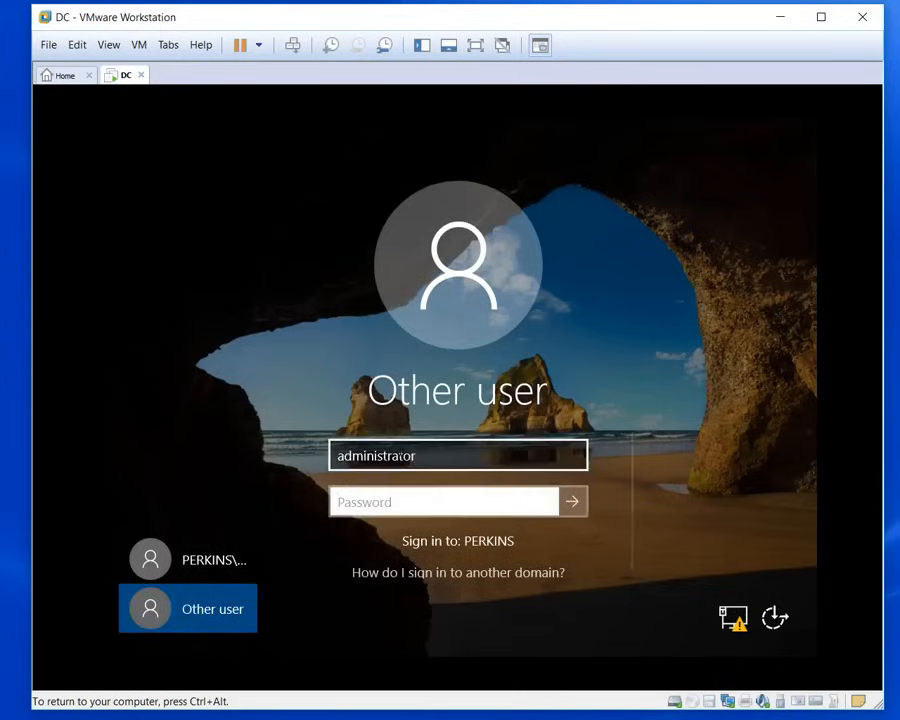
text(P)
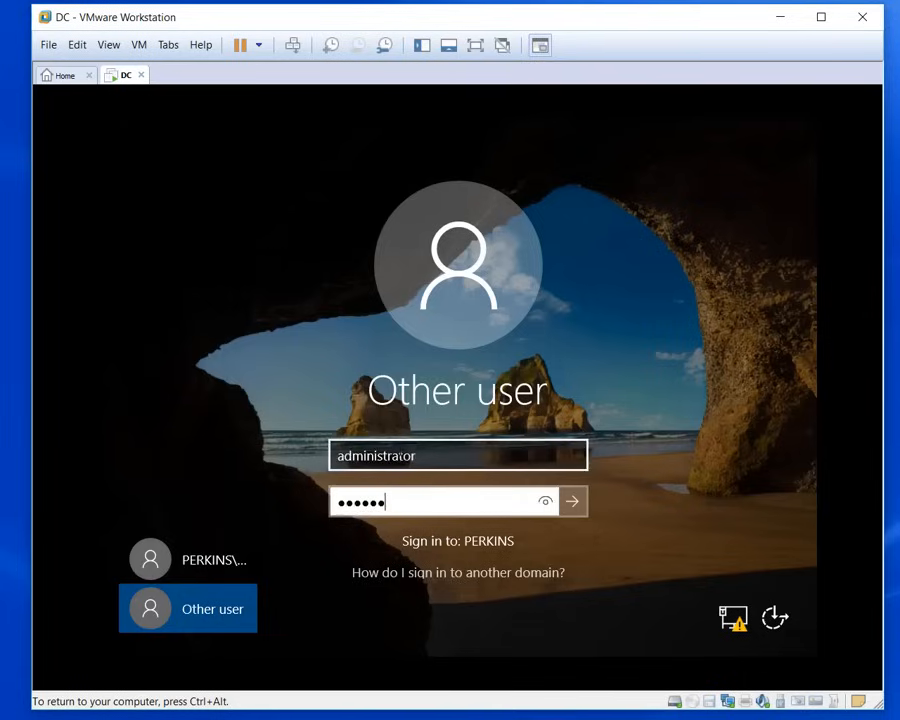
click(572, 501)
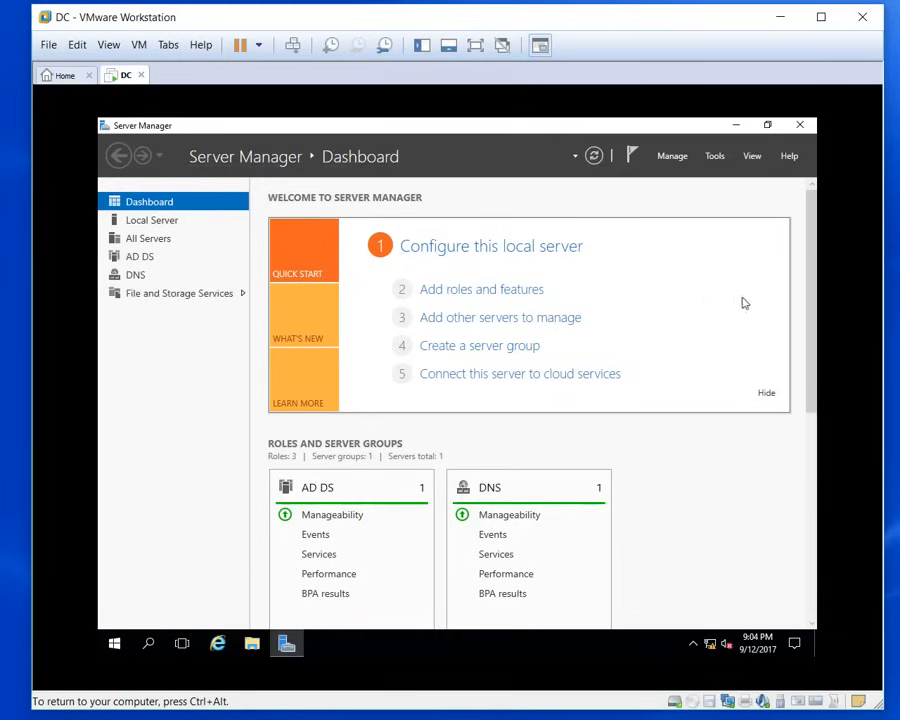
Step: Dismiss the VMware Tools prompt and advance the Add Roles and Features wizard to server roles
drag(815, 237, 786, 203)
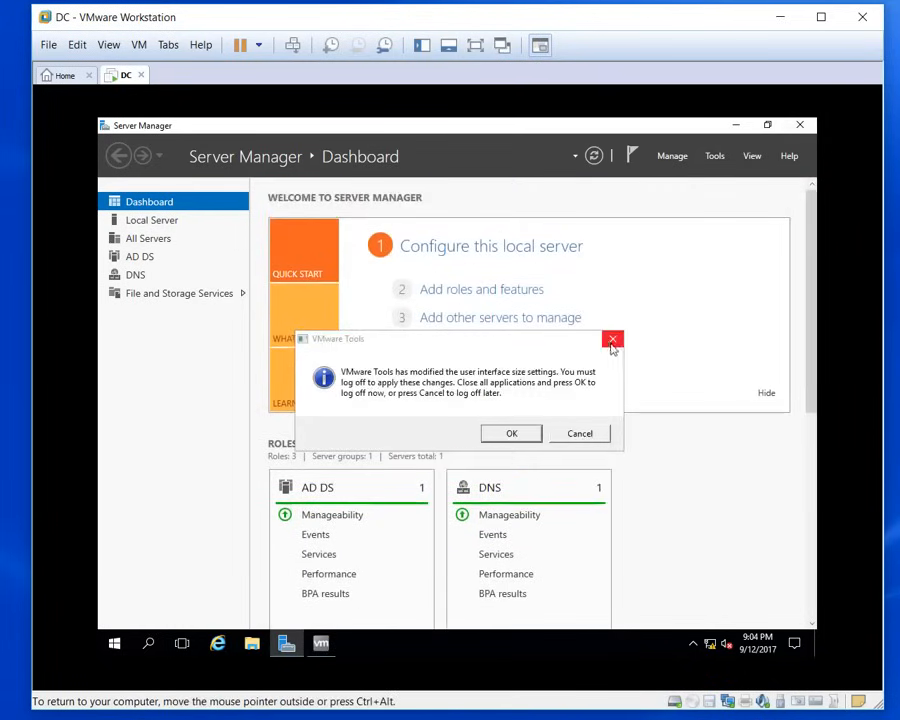
click(579, 432)
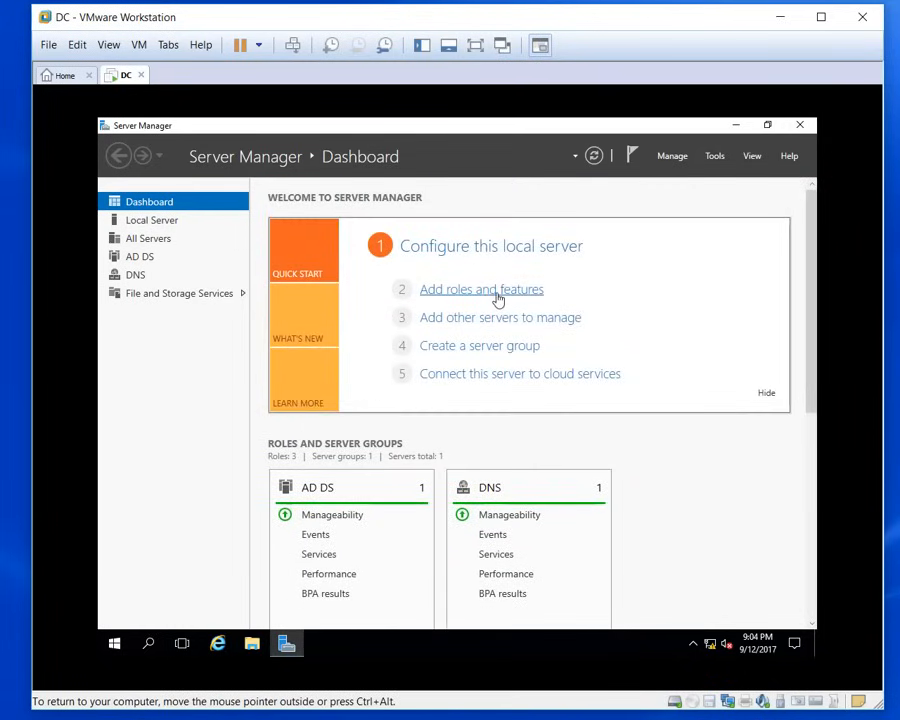
click(497, 292)
click(506, 515)
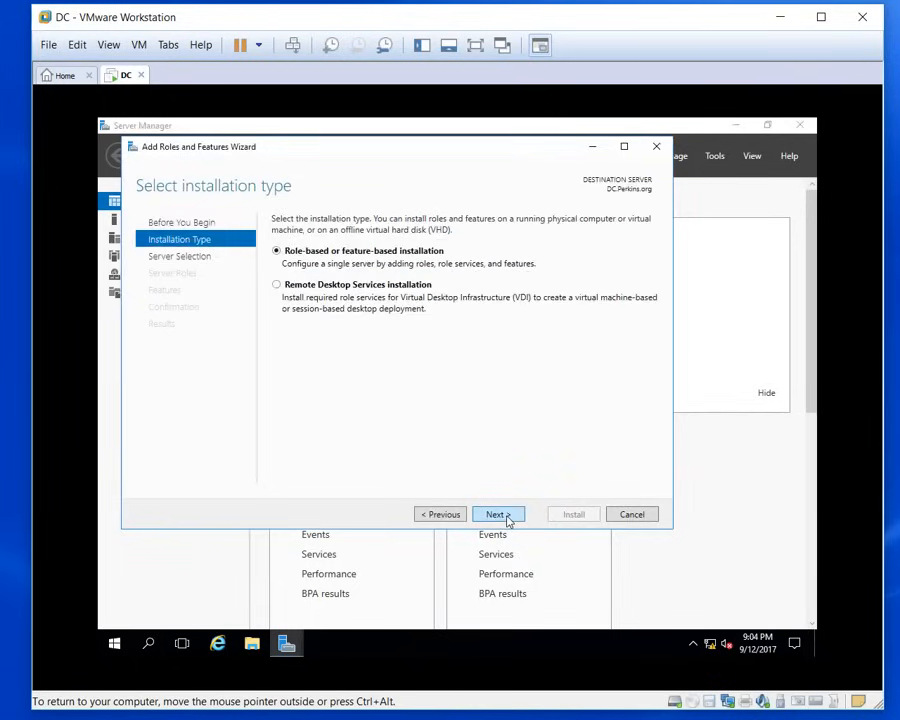
click(497, 515)
click(497, 515)
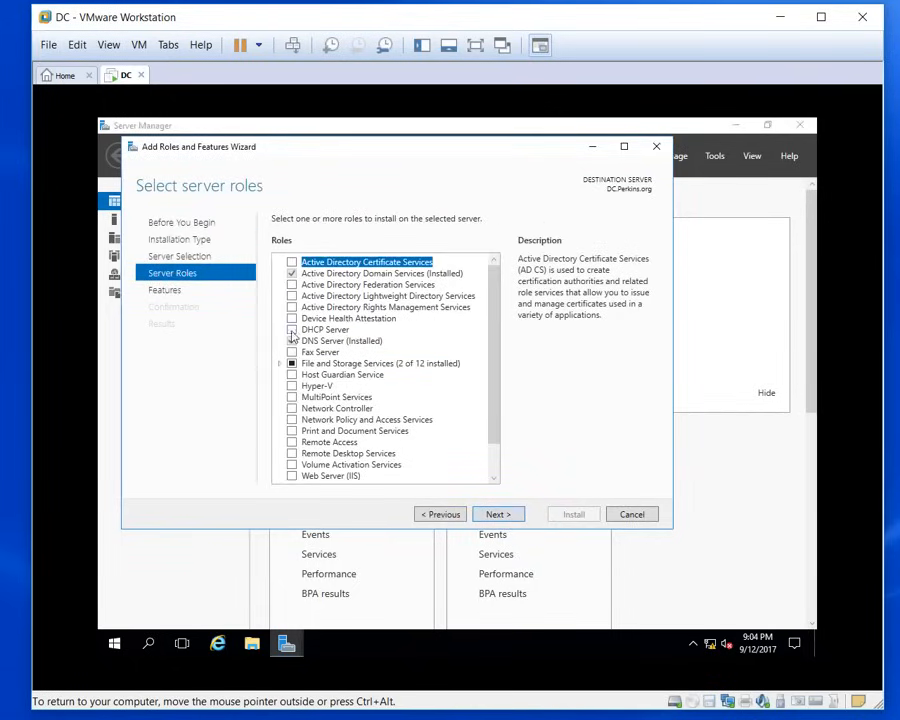
Step: Select DHCP Server with its required features, install it, and close the wizard
click(292, 331)
click(434, 459)
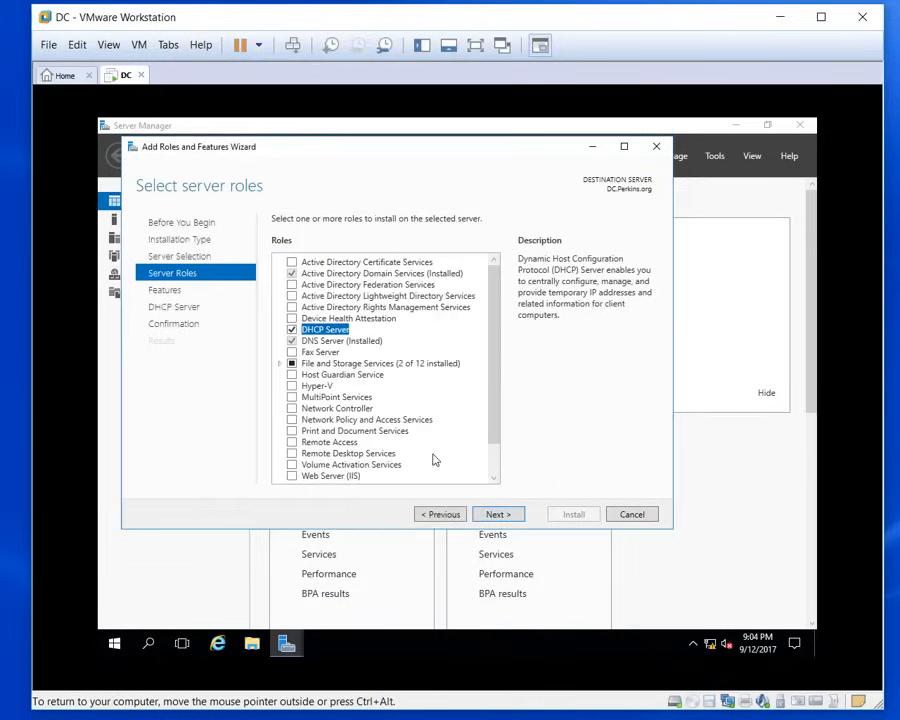
click(499, 514)
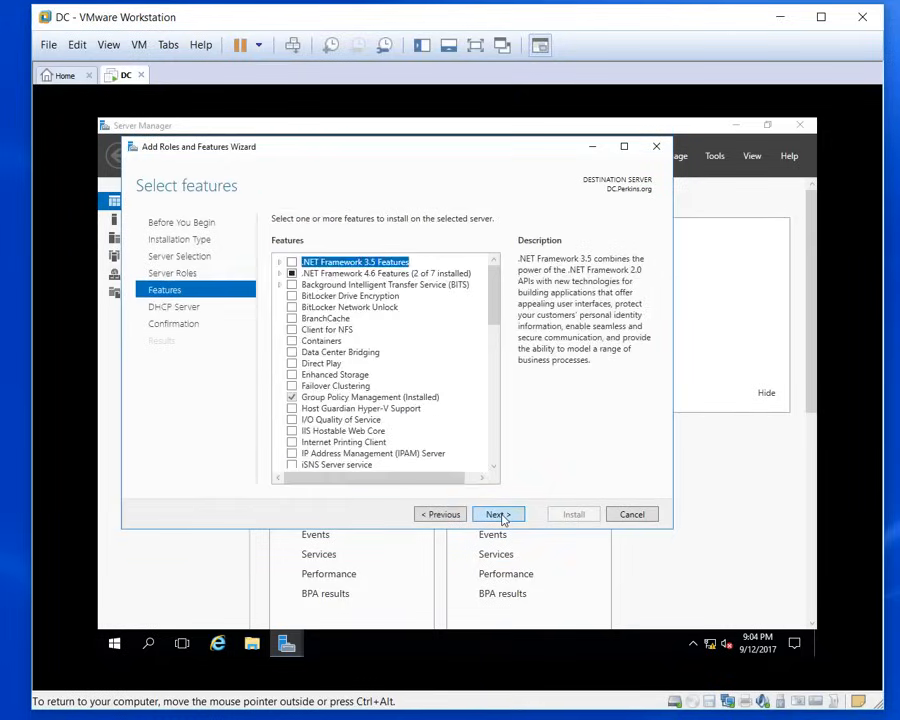
click(499, 514)
click(499, 514)
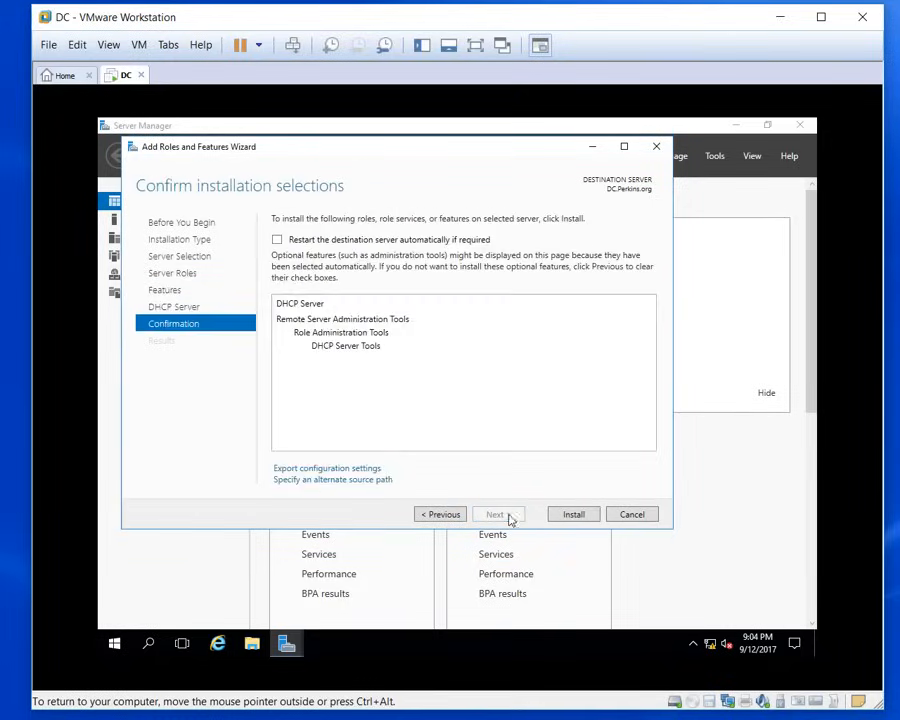
click(575, 514)
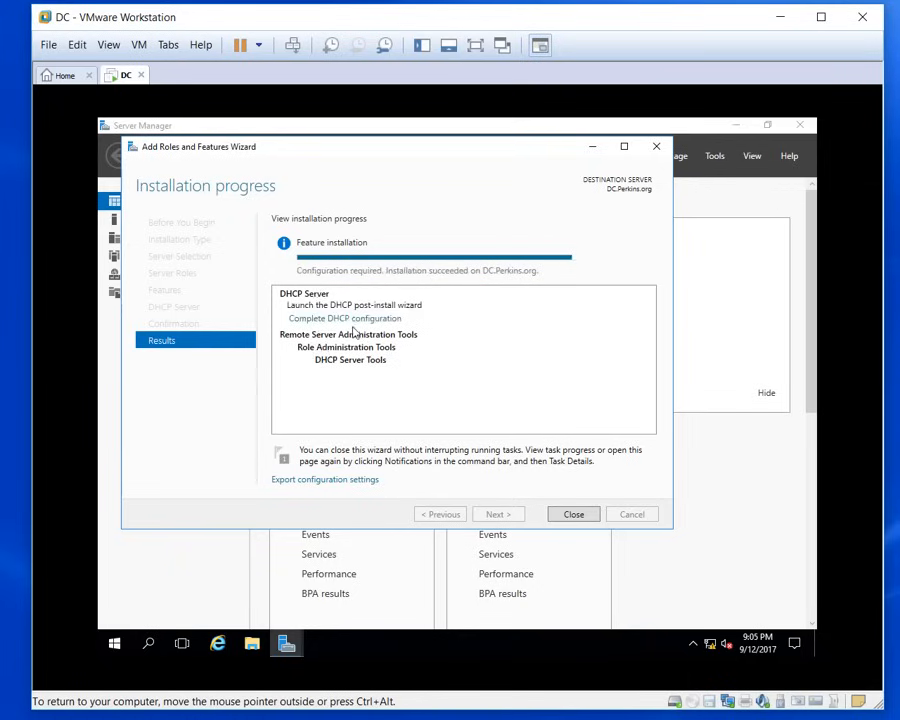
click(574, 514)
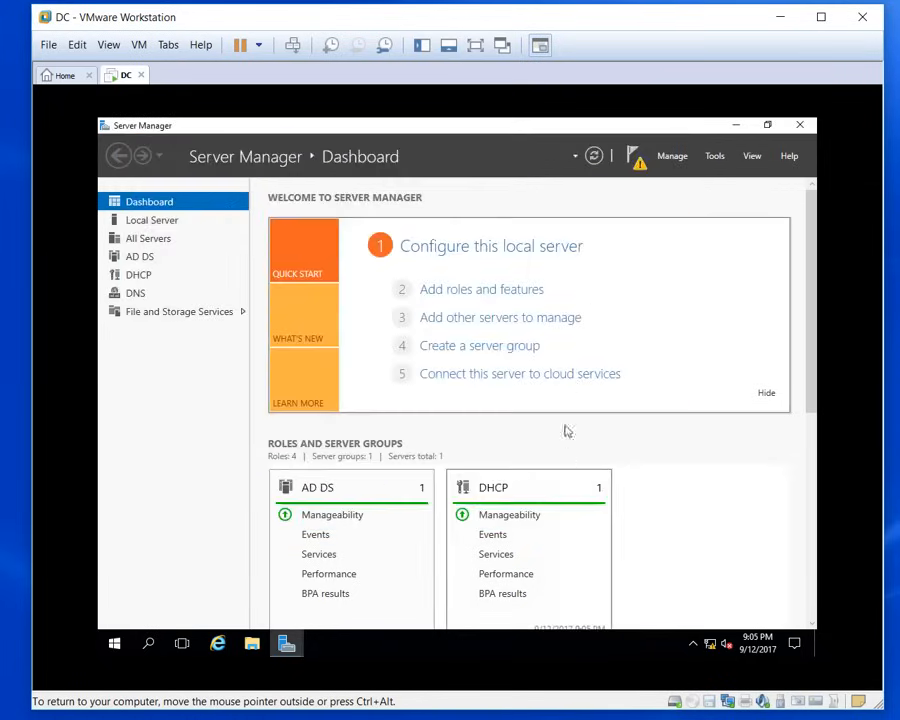
Step: Run Complete DHCP configuration from the notifications and commit it with administrator credentials
click(637, 159)
click(518, 244)
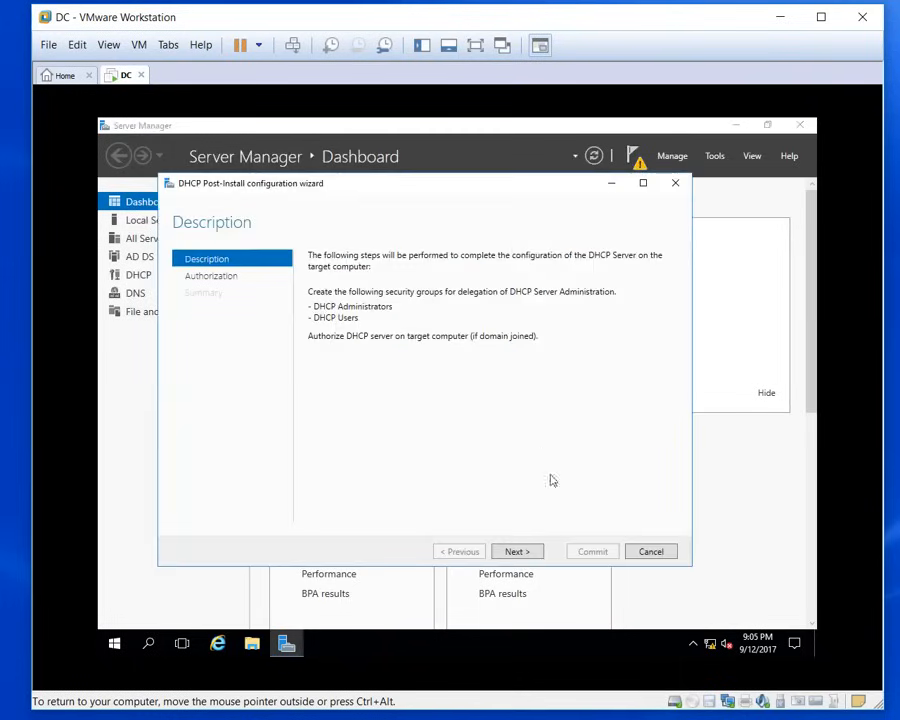
click(516, 551)
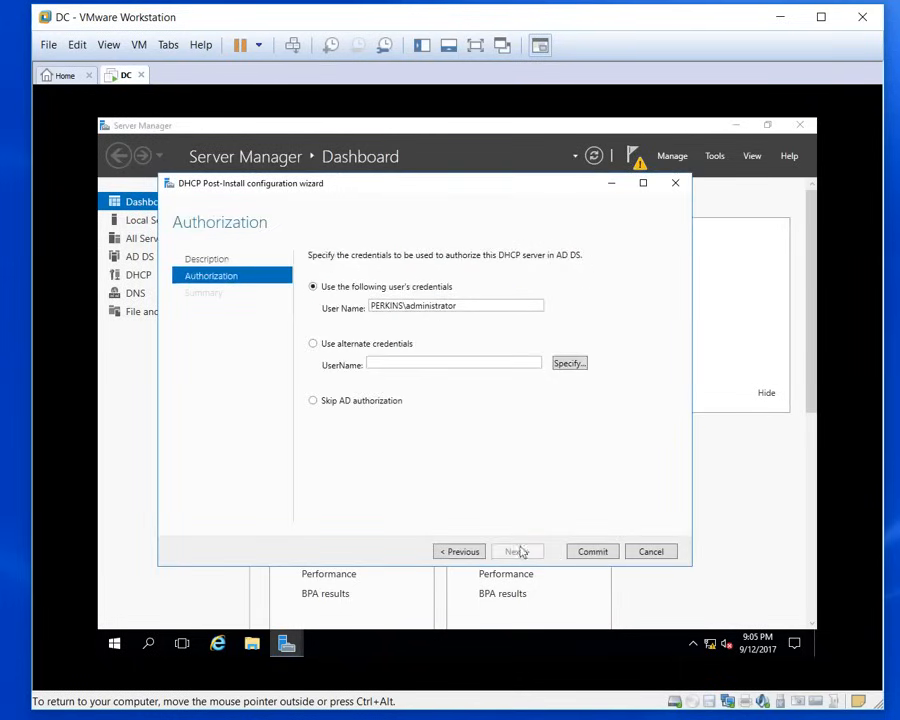
click(592, 551)
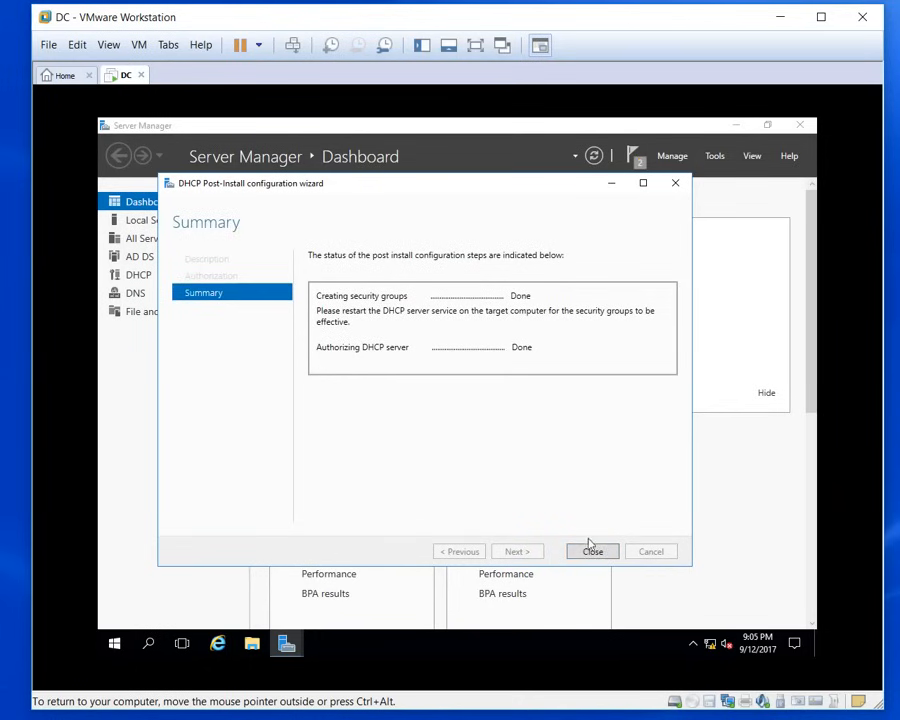
click(592, 551)
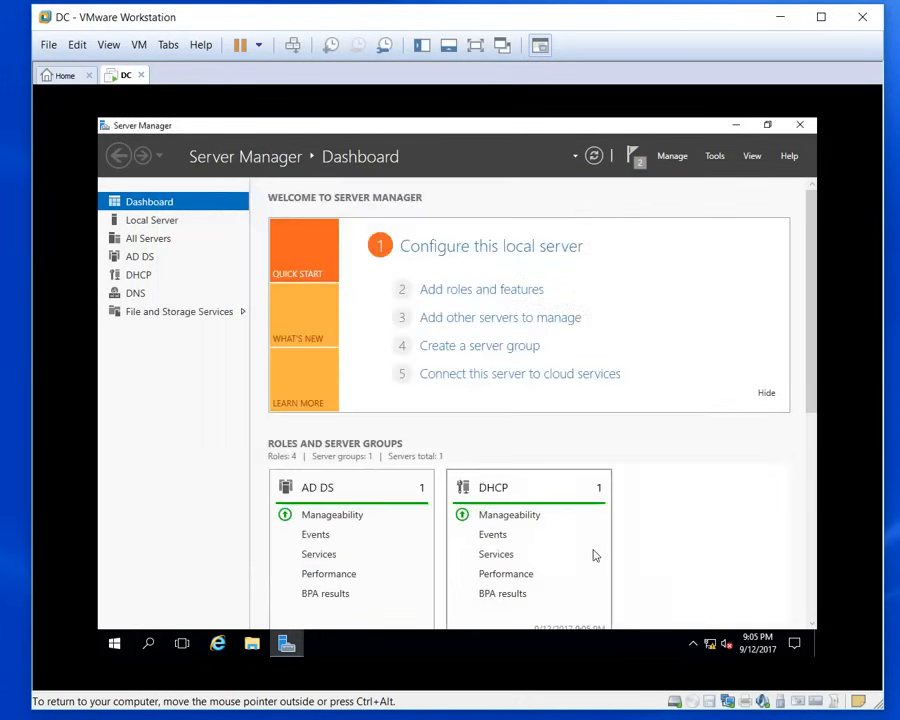
Step: Open the DHCP console maximized and expand dc.perkins.org and IPv4 with a wider tree pane
click(711, 157)
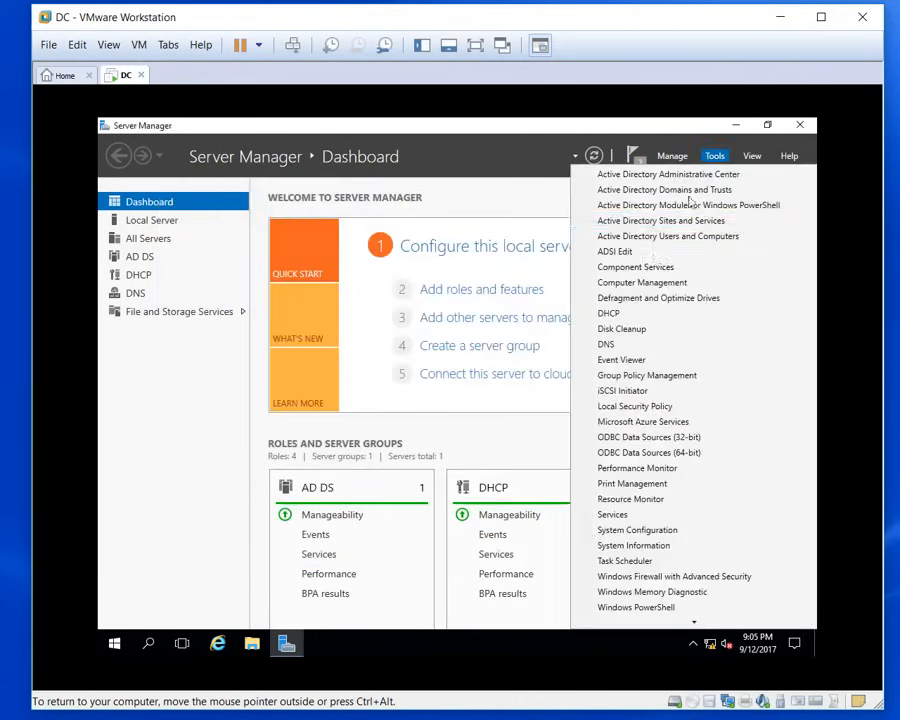
click(622, 316)
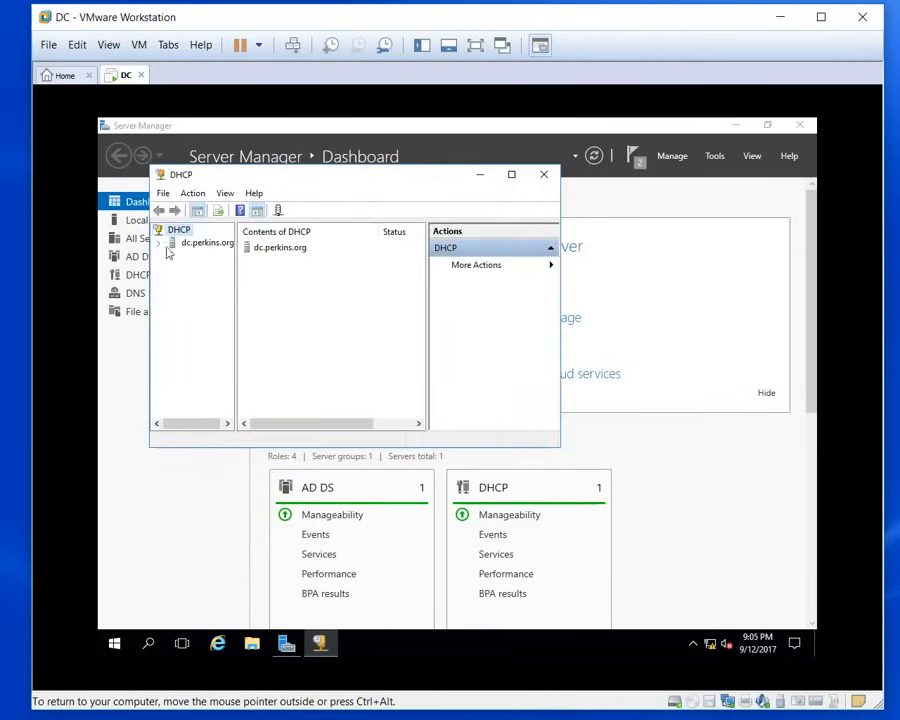
click(159, 243)
click(511, 174)
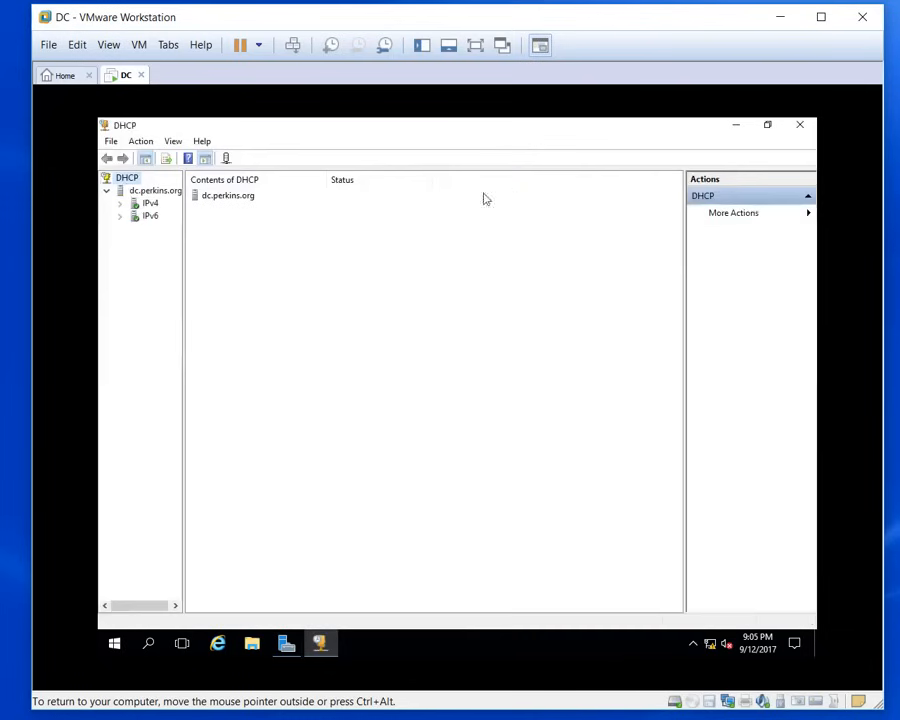
click(120, 204)
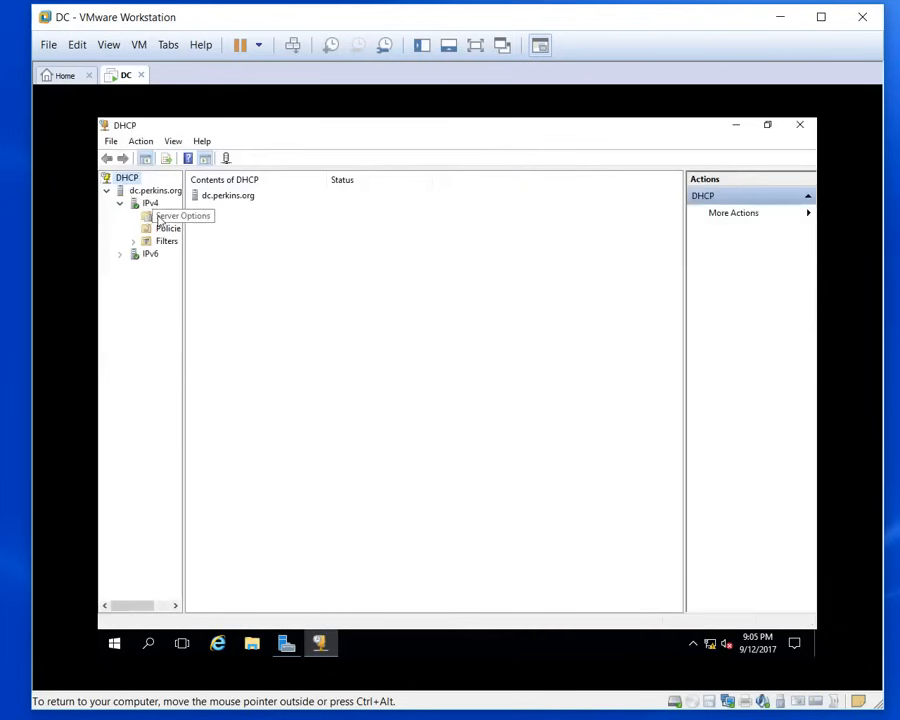
click(165, 216)
drag(185, 237, 278, 237)
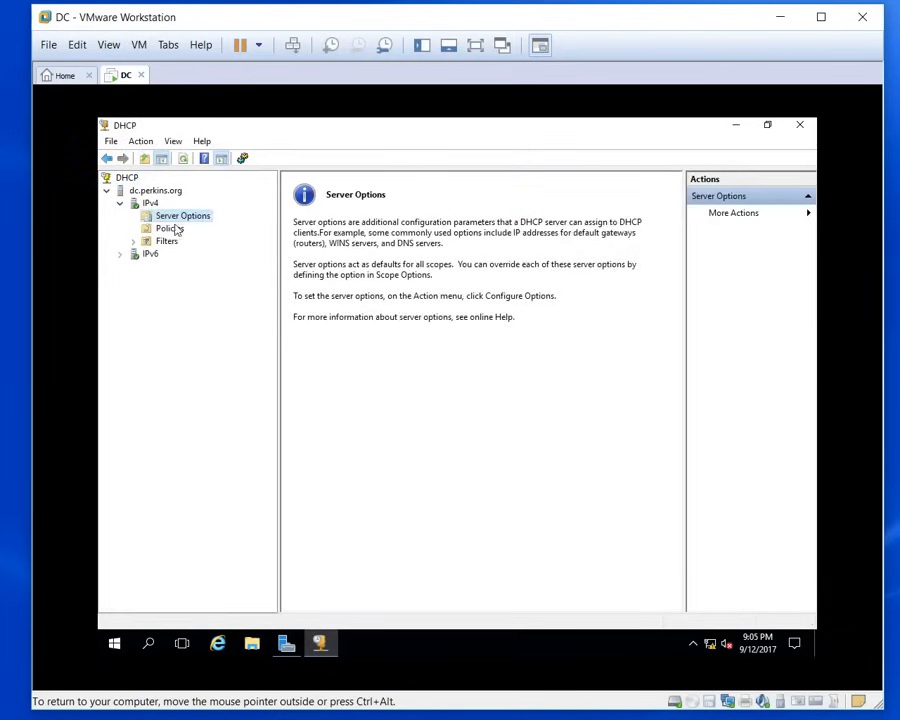
Step: Open and cancel Server Options configuration, expand Filters, and show IPv4's Add a Scope page
right_click(183, 218)
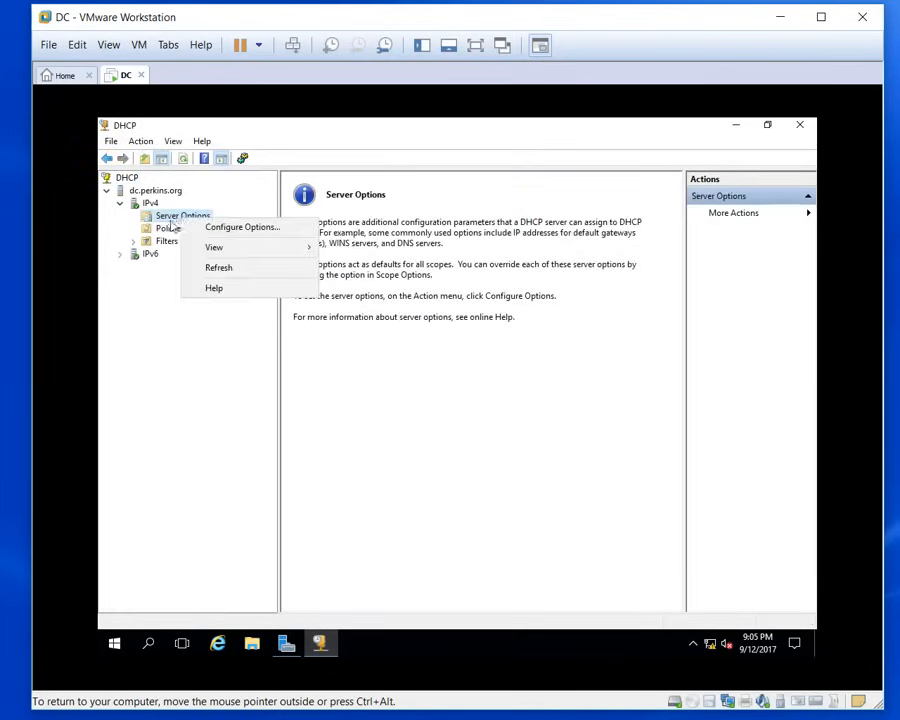
key(Escape)
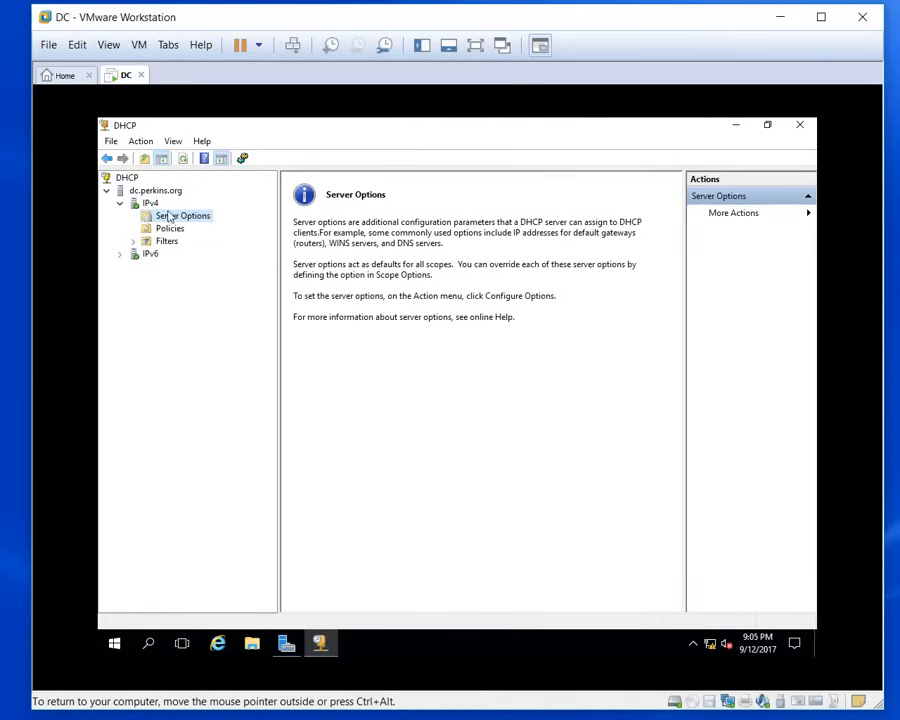
right_click(180, 217)
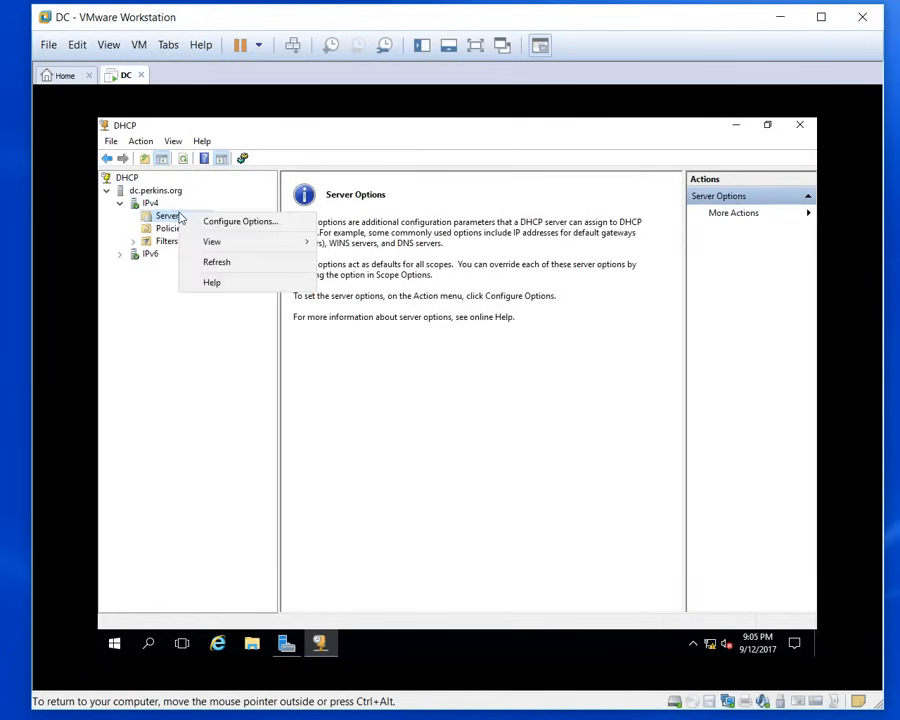
click(208, 224)
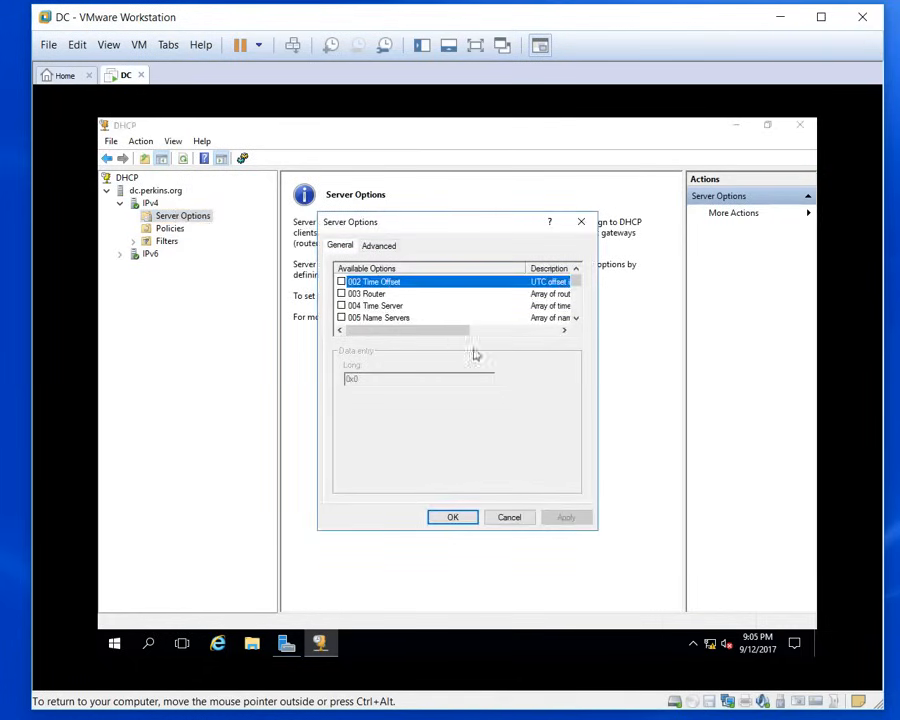
click(515, 519)
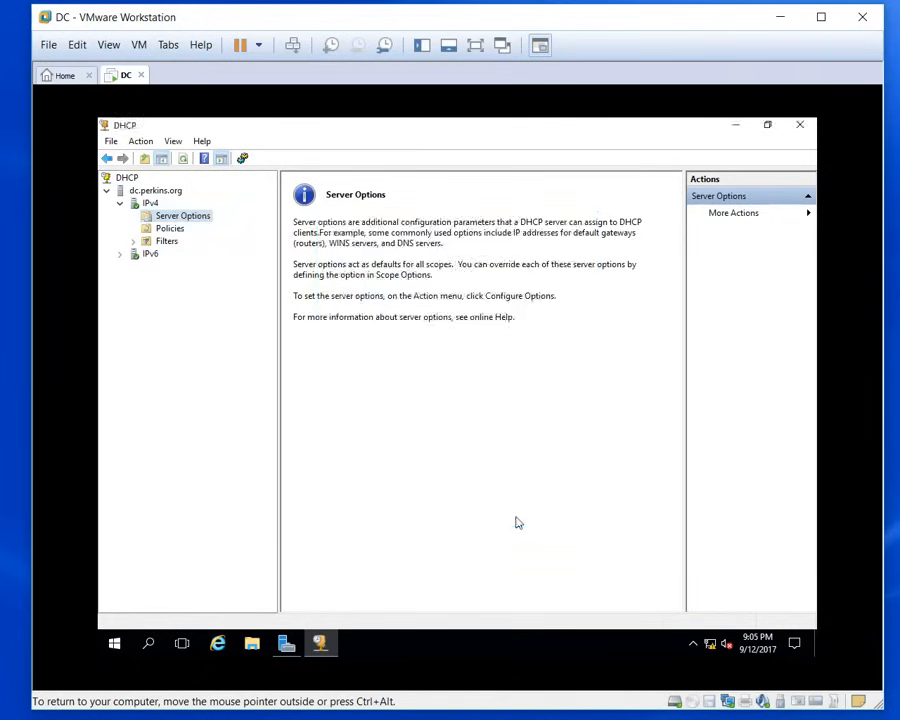
click(133, 241)
click(145, 194)
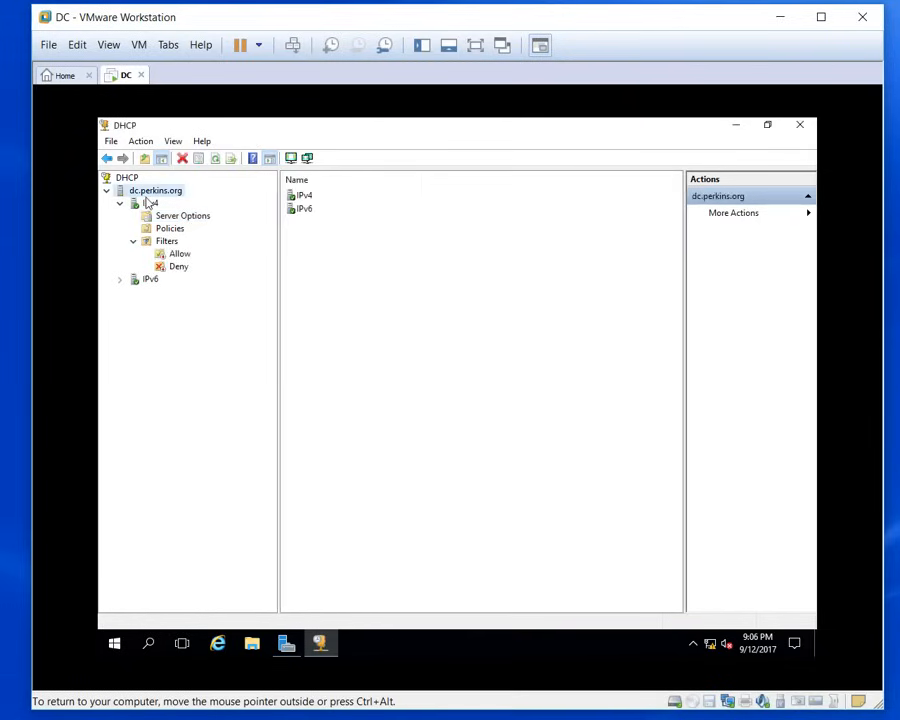
click(149, 204)
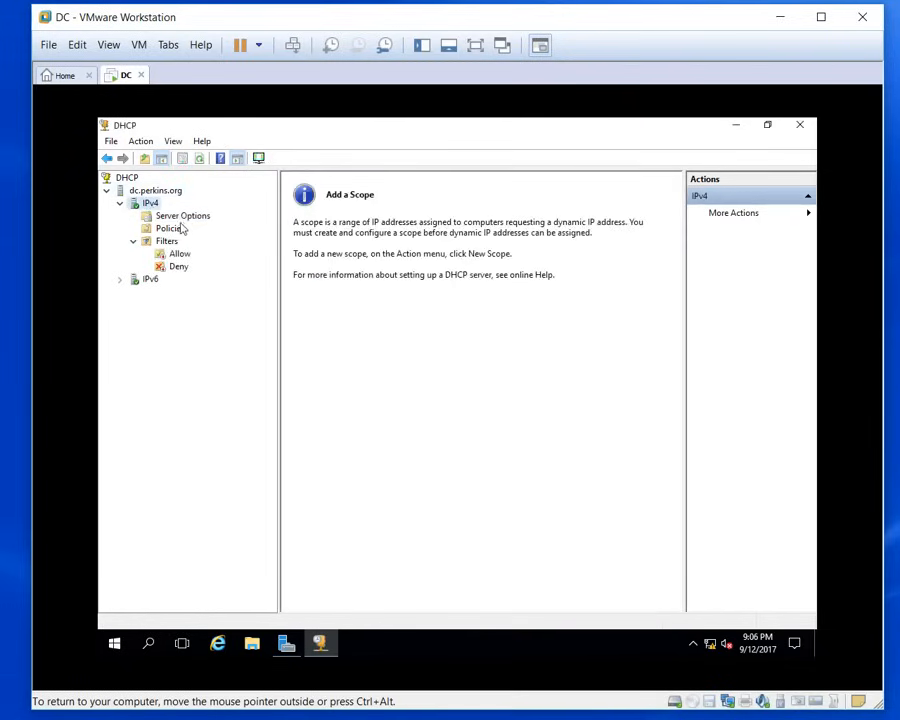
Step: Start a new IPv4 scope named Metro with range 192.168.55.2–192.168.55.200
right_click(156, 207)
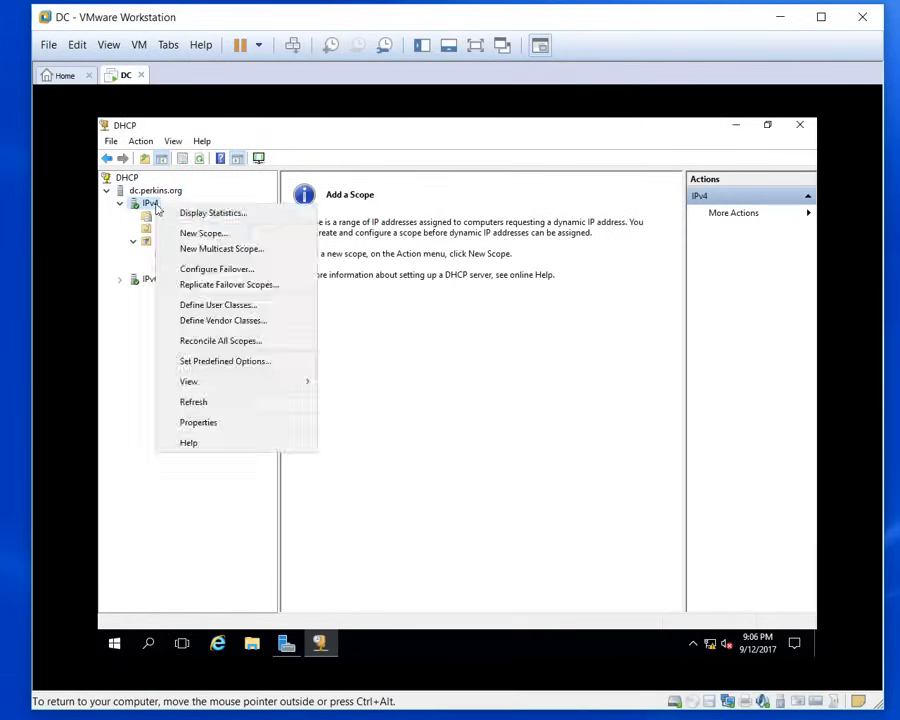
click(215, 235)
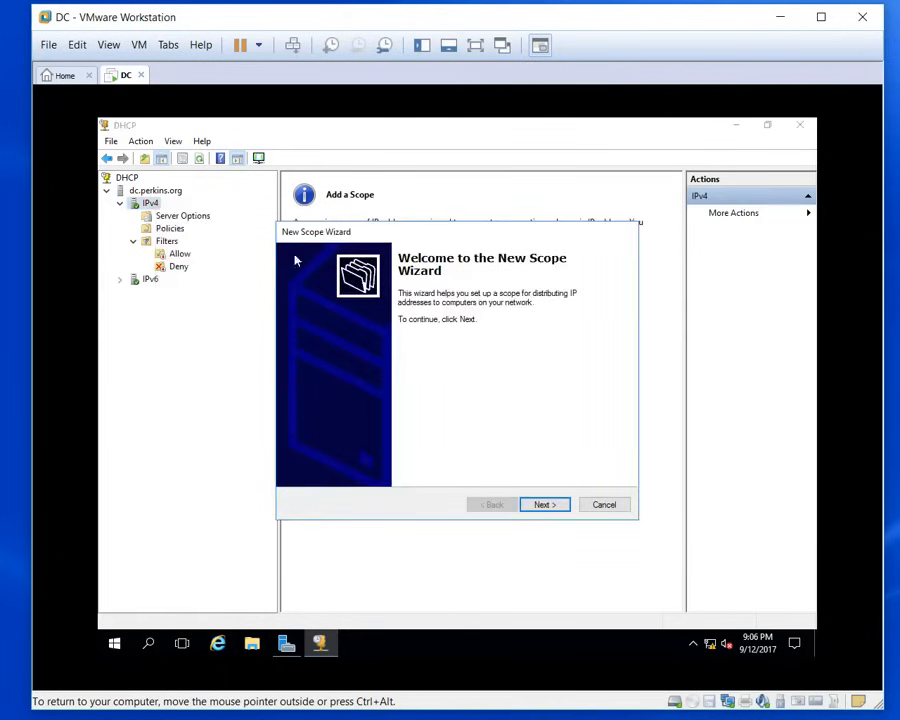
click(554, 506)
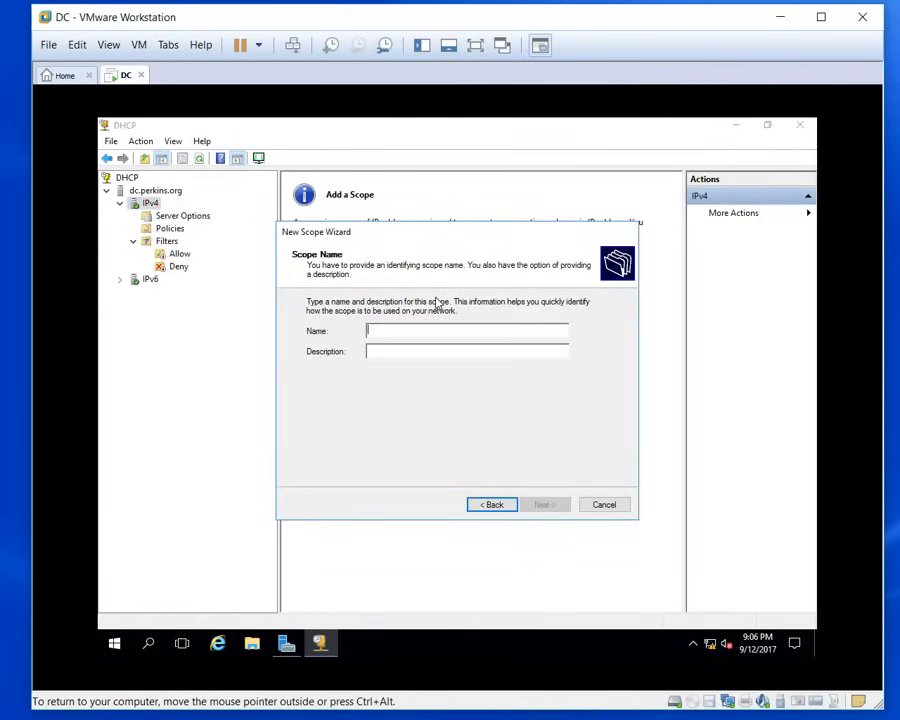
text(Metro)
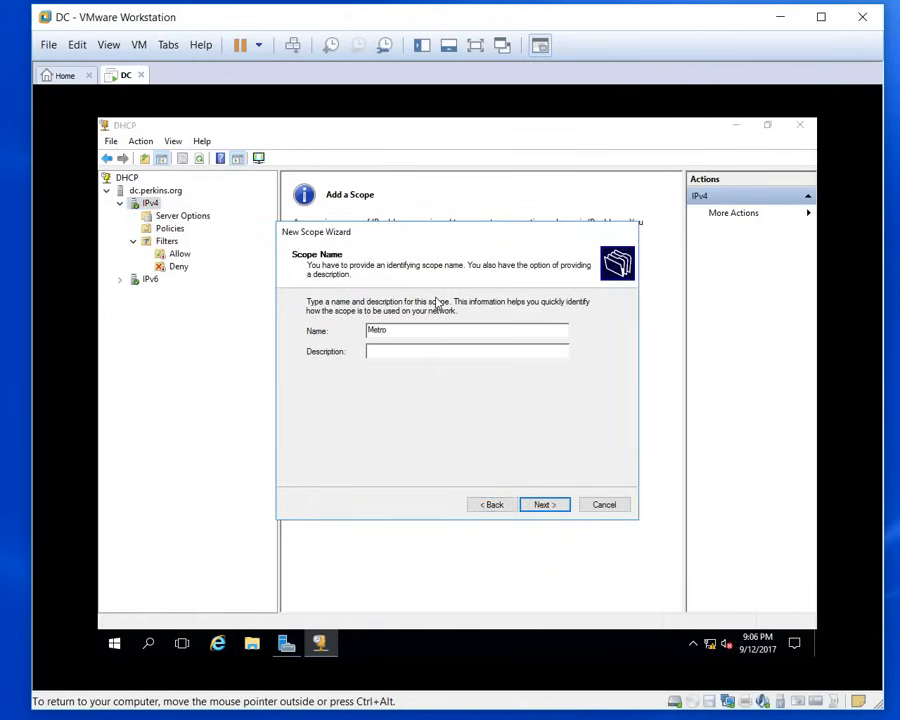
click(541, 507)
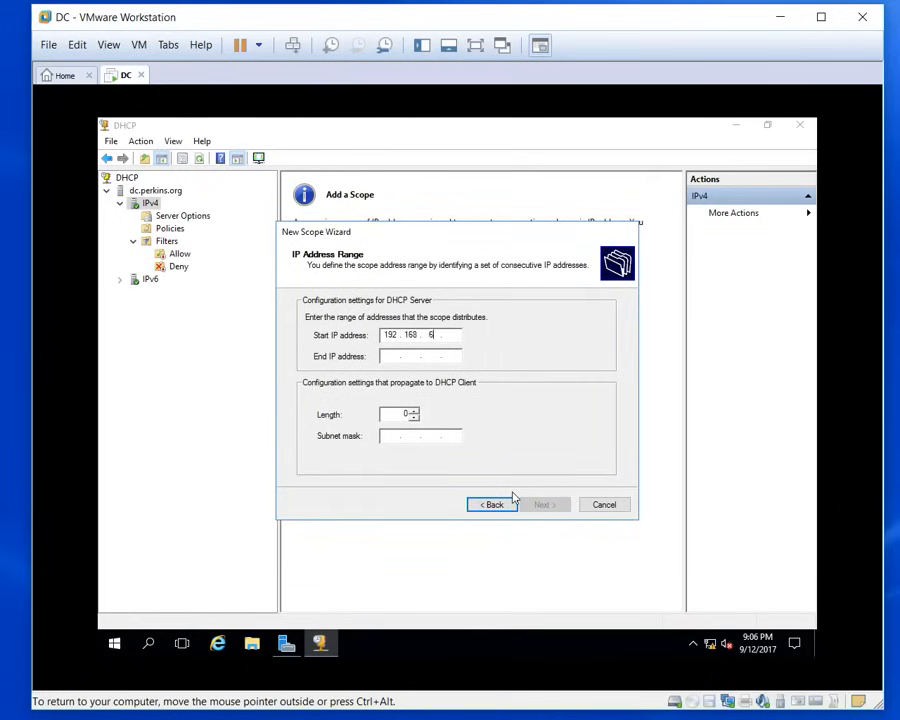
text(192.168.55.2)
key(Tab)
text(19)
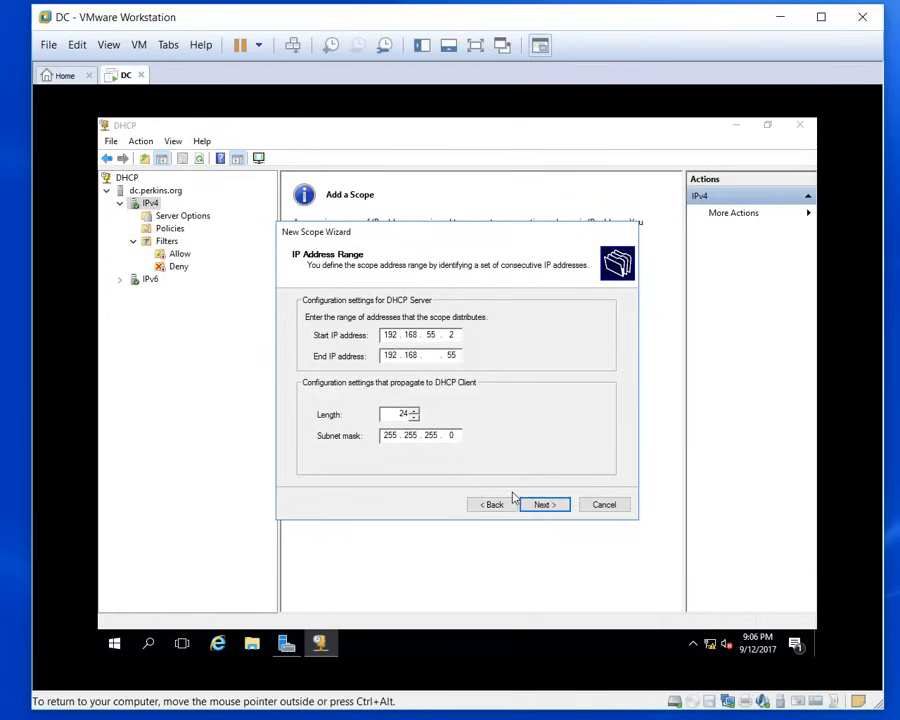
key(BackSpace)
key(BackSpace)
click(544, 504)
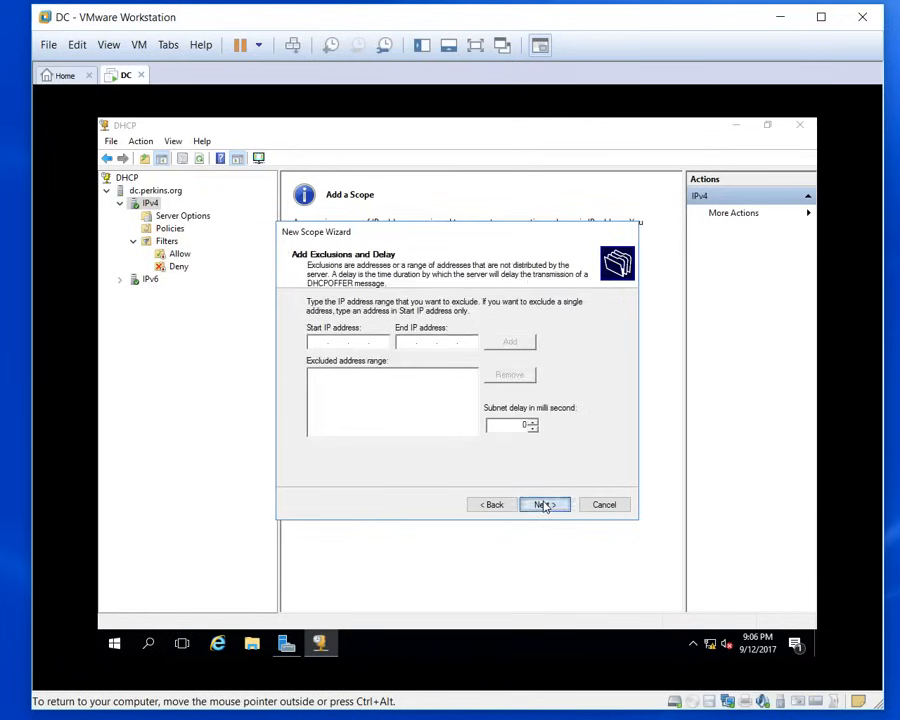
Step: Keep default exclusions, lease, gateway, DNS and WINS settings, then activate and finish the scope
click(544, 504)
click(544, 504)
click(544, 504)
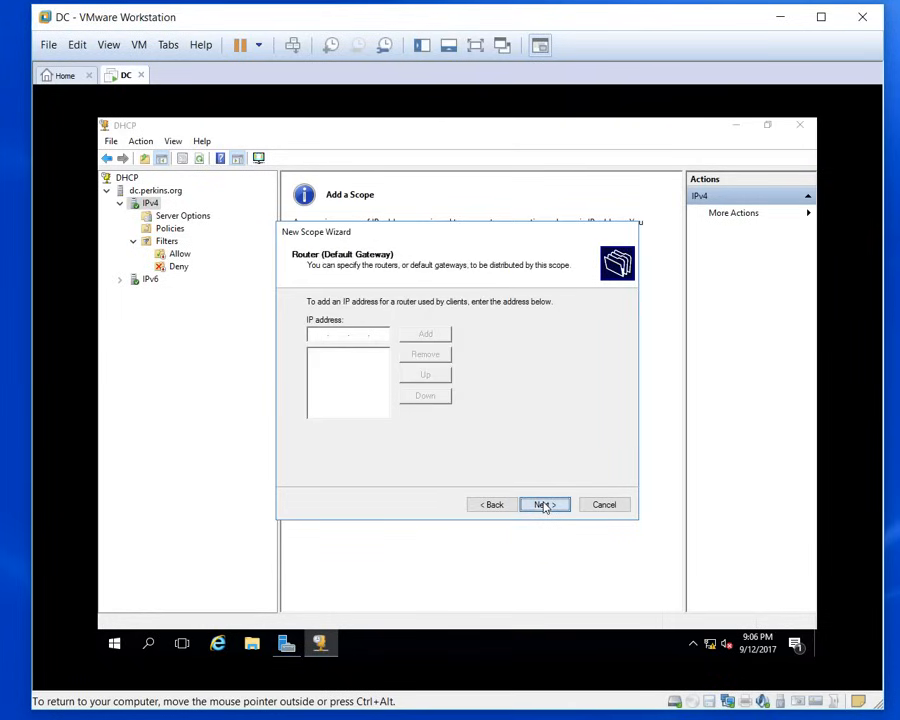
click(544, 504)
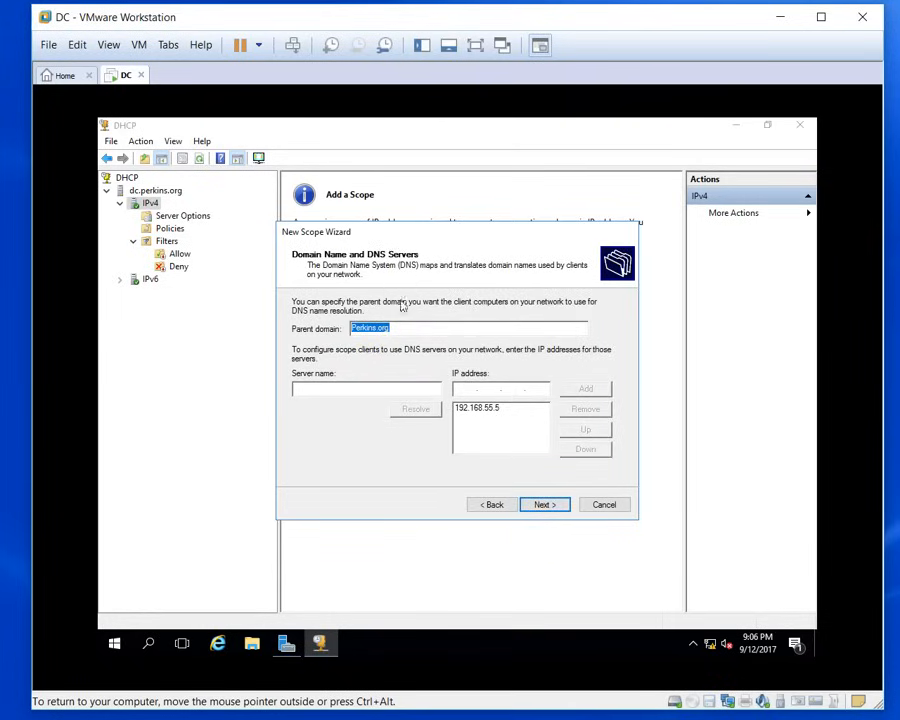
click(546, 505)
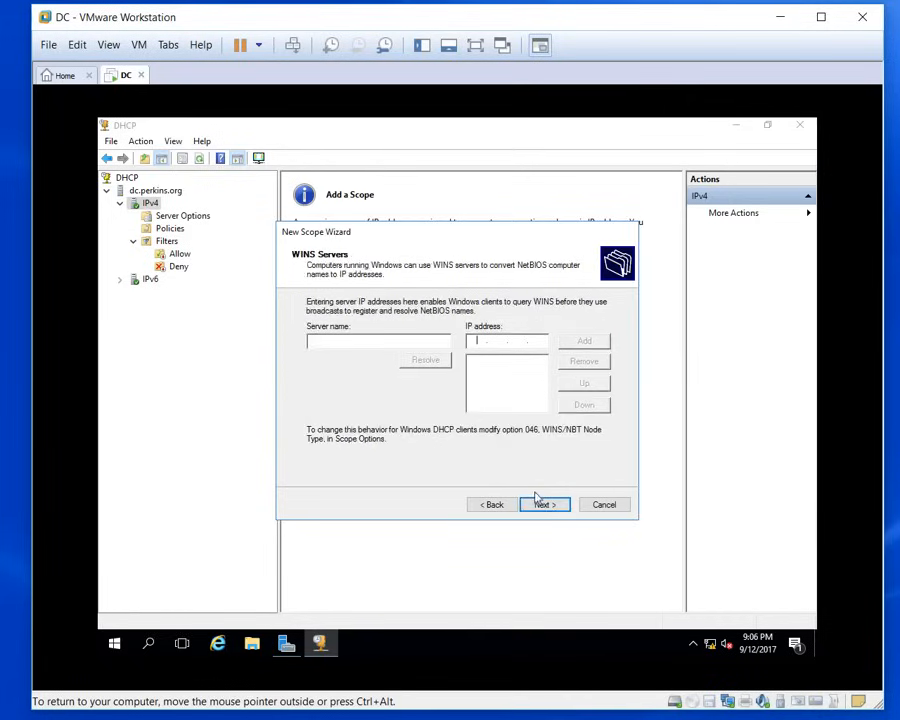
click(543, 508)
click(543, 505)
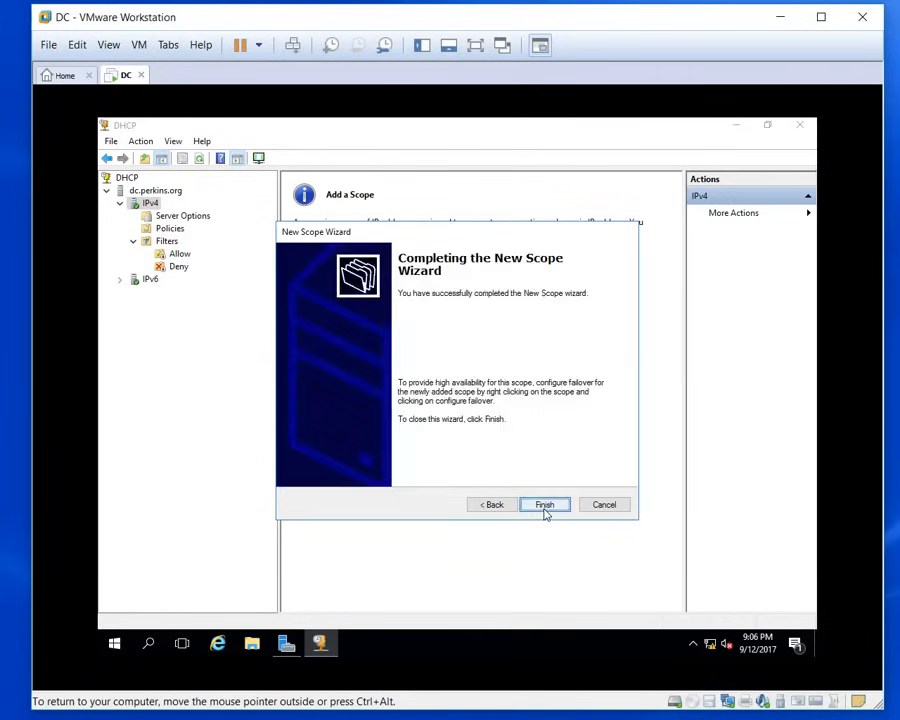
click(545, 506)
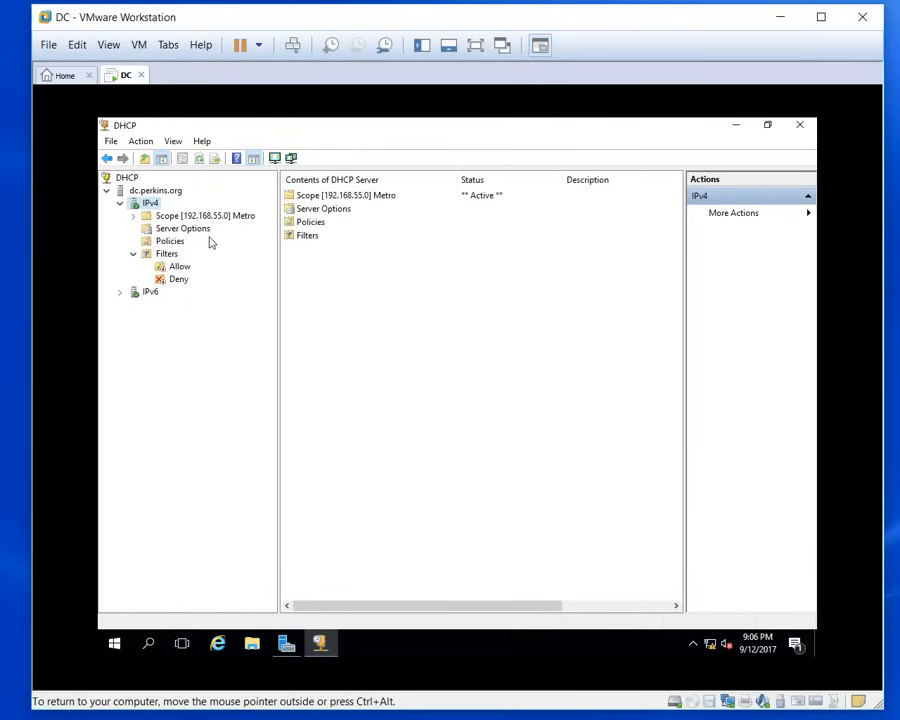
Step: Inspect the Metro scope's empty address leases, its 192.168.55.2–192.168.55.200 pool, and reservations
double_click(186, 216)
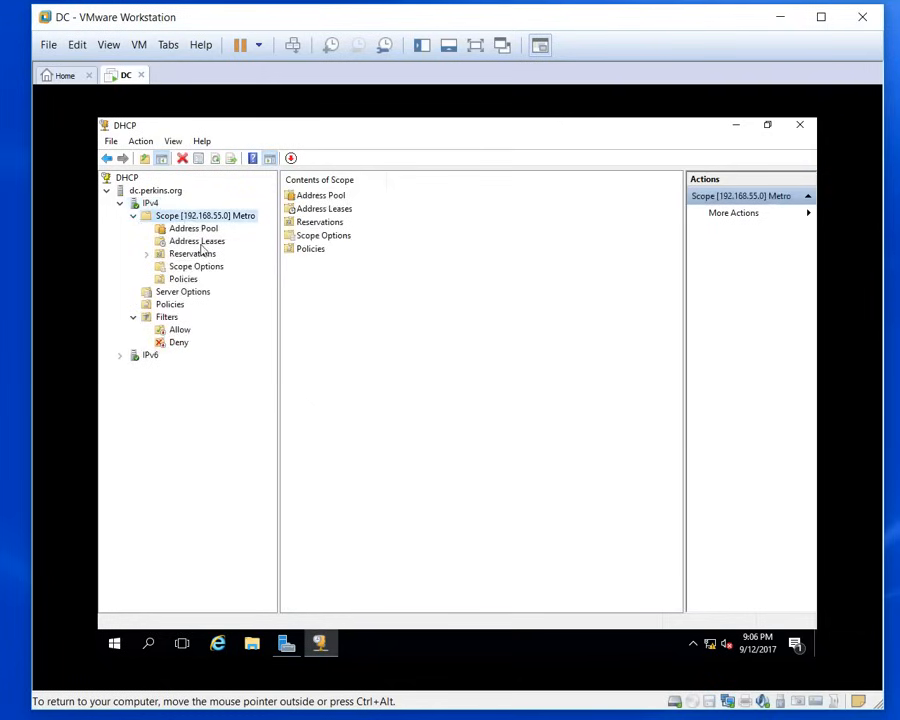
click(199, 244)
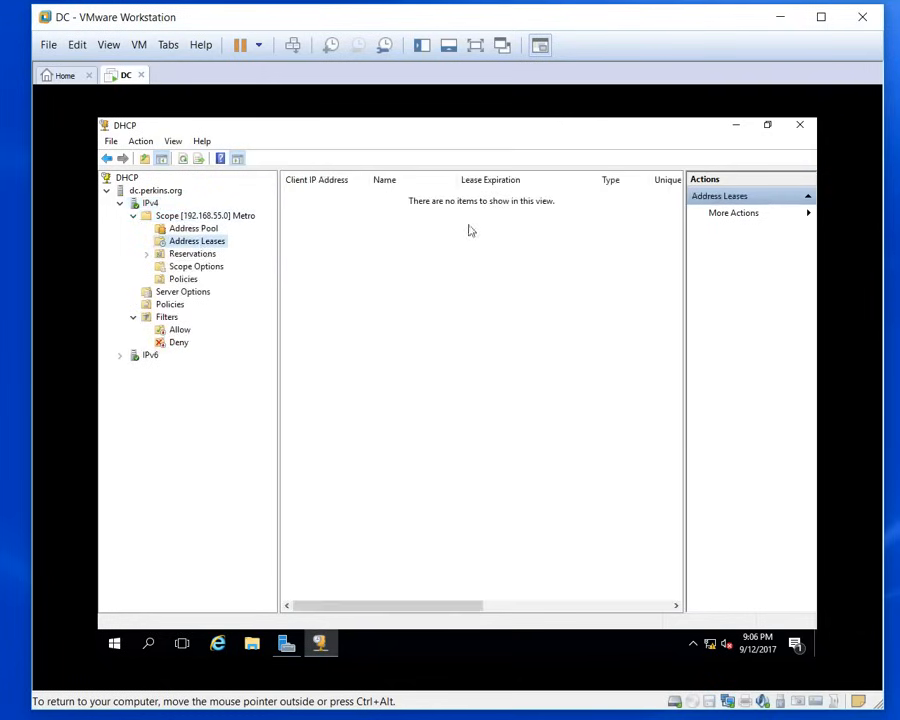
click(196, 230)
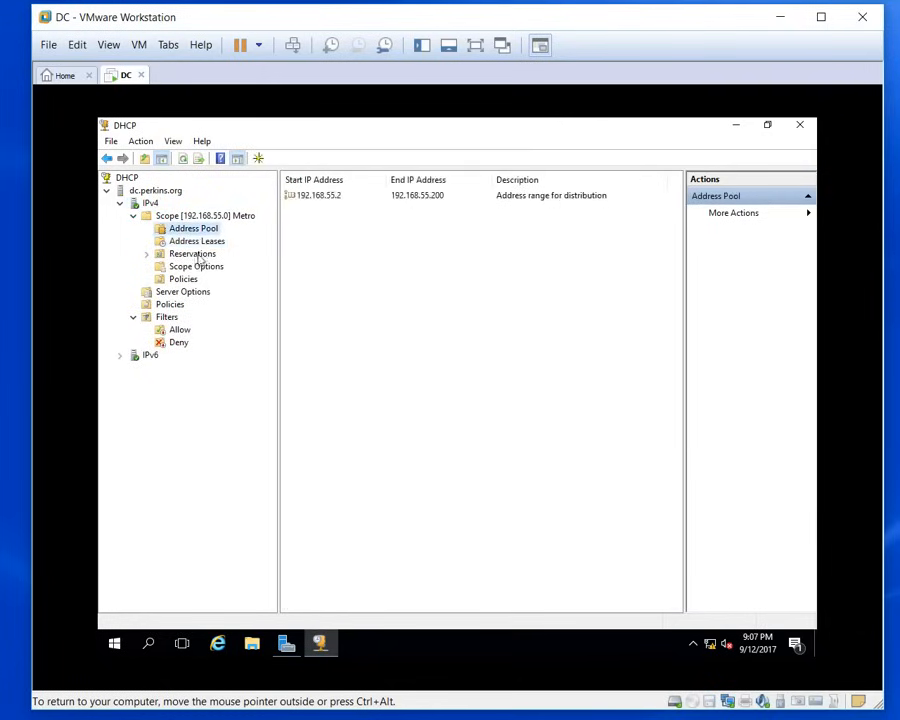
click(195, 254)
click(199, 241)
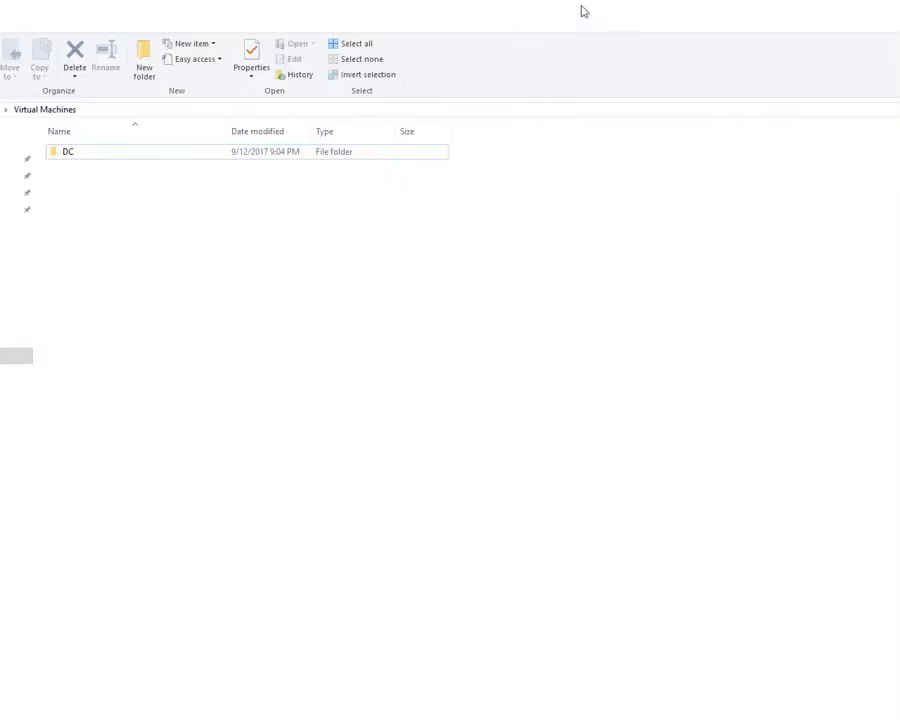
Step: Open the CA virtual machine's .vmx file from the D:\CA folder
drag(581, 7, 477, 105)
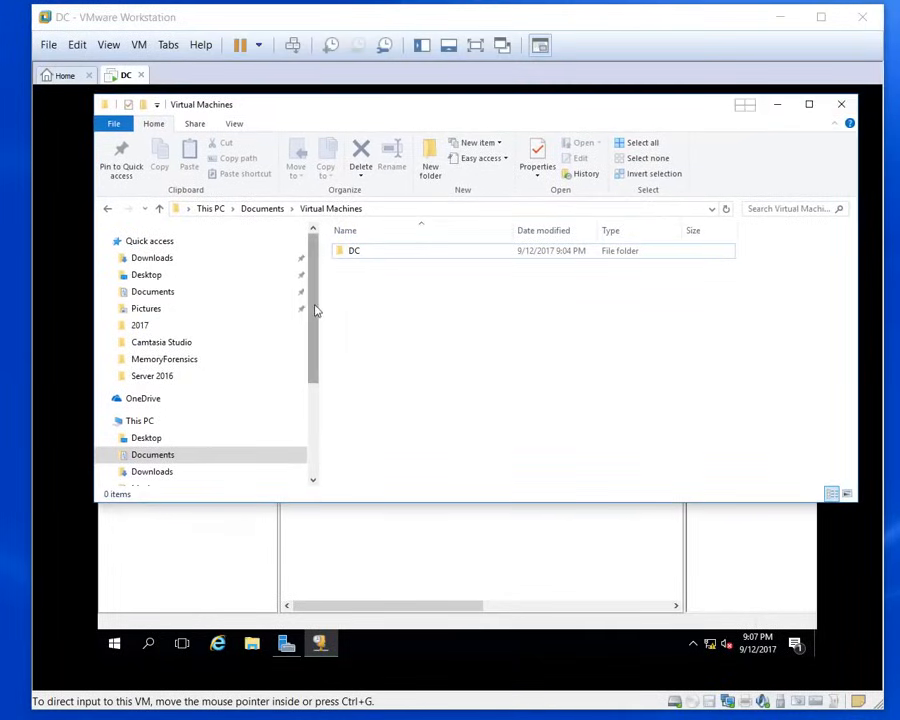
drag(310, 314, 303, 382)
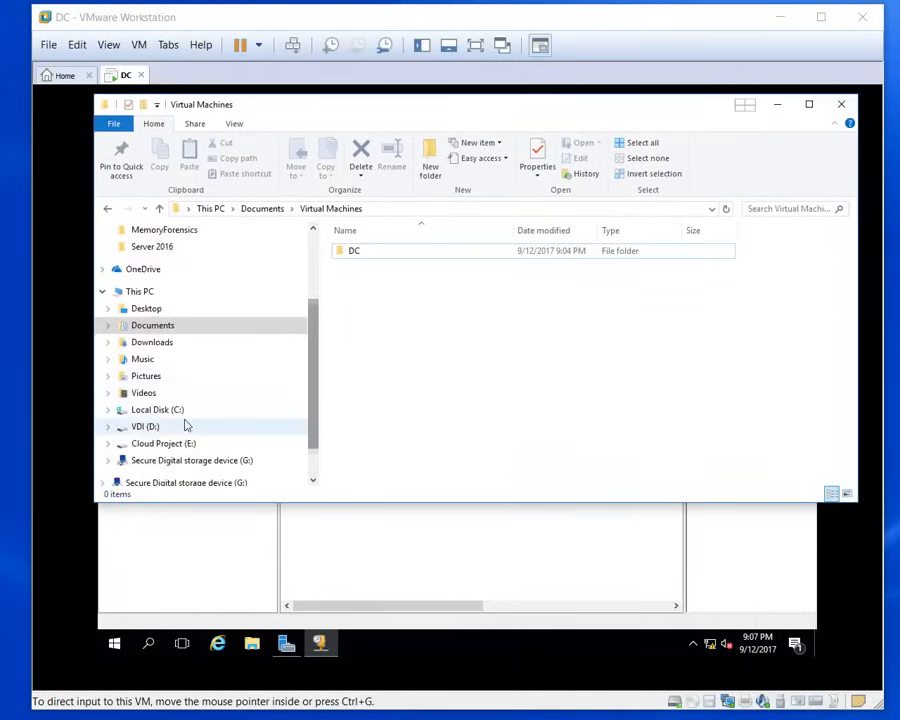
click(144, 427)
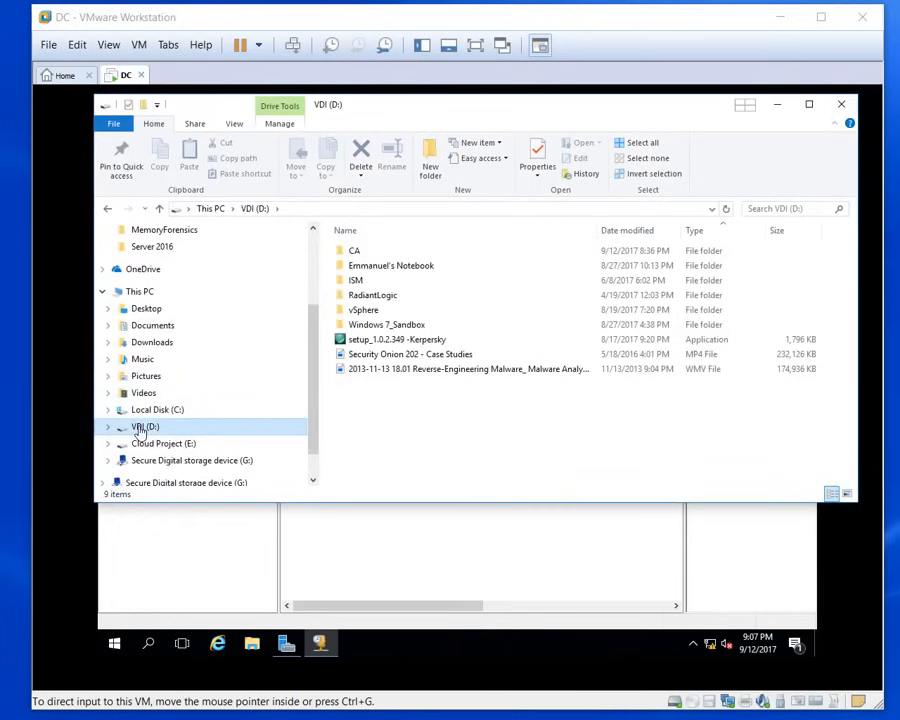
double_click(357, 252)
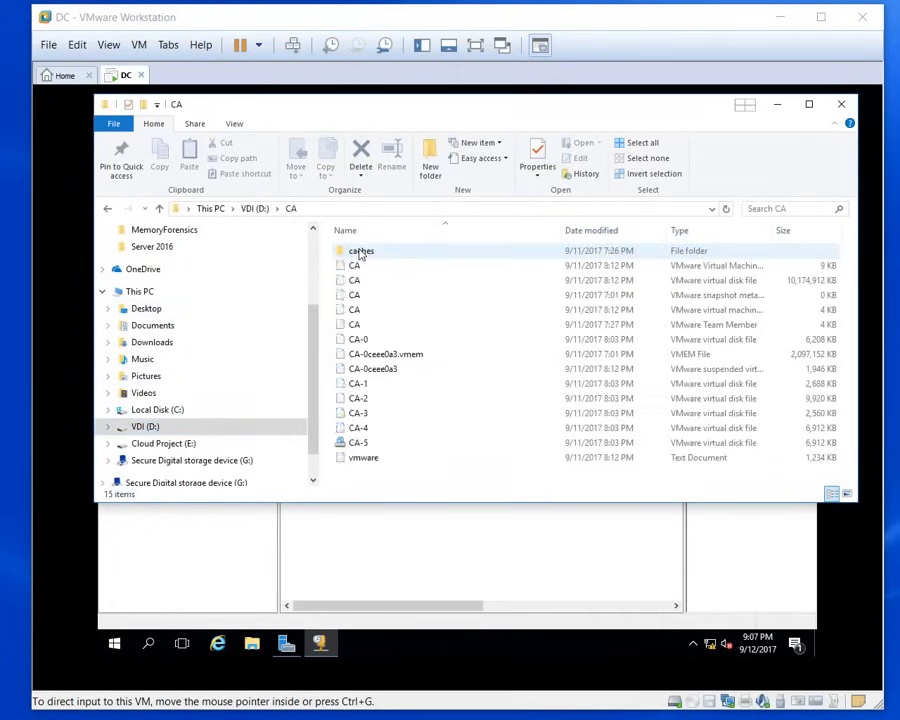
double_click(353, 312)
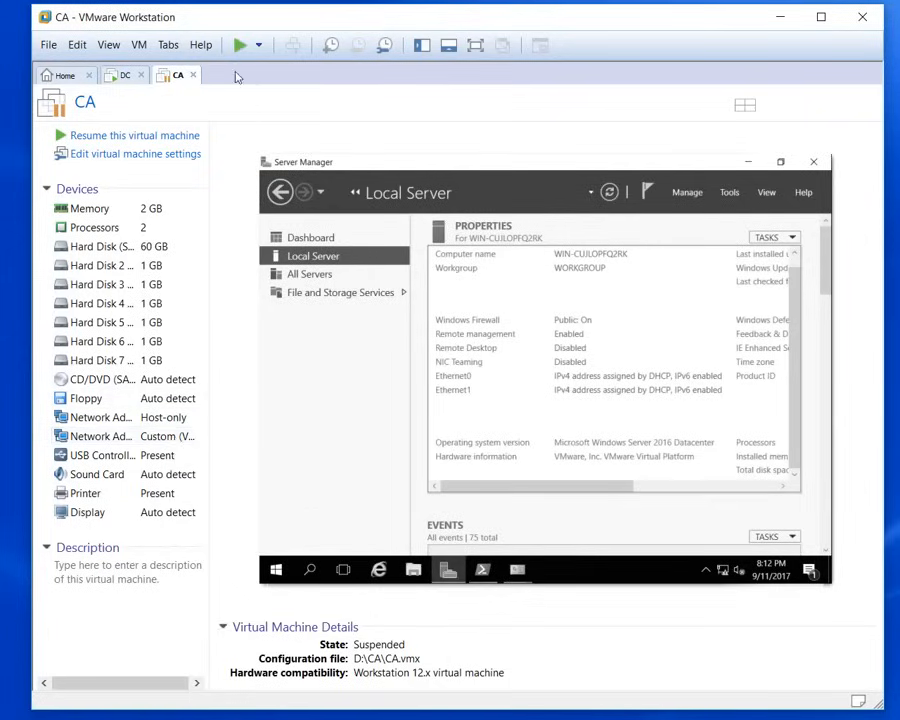
Step: Resume the suspended CA VM and minimize its Server Manager to show the desktop
click(239, 46)
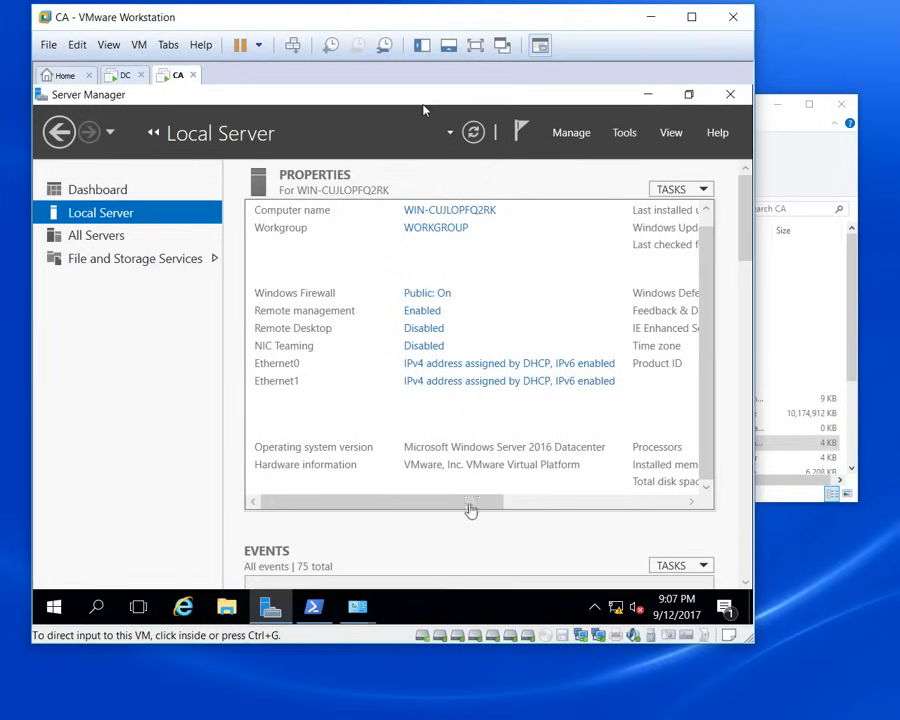
click(745, 222)
mouse_move(750, 243)
mouse_down()
mouse_move(751, 287)
mouse_move(745, 225)
mouse_up()
click(648, 94)
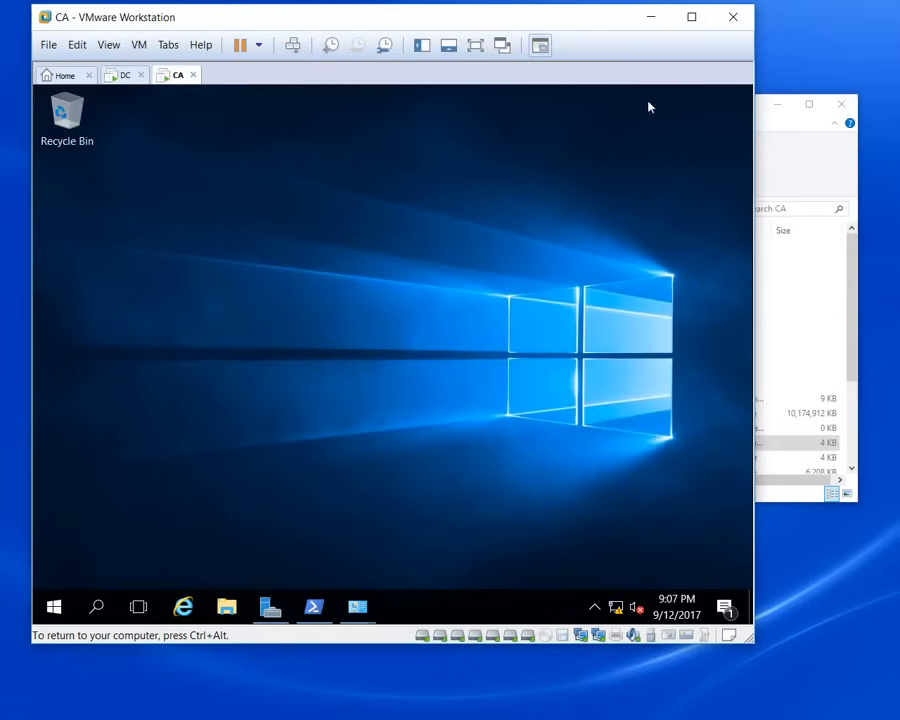
Step: On DC, recheck the Metro scope's reservations, address pool and still-empty leases, then return to CA
click(124, 77)
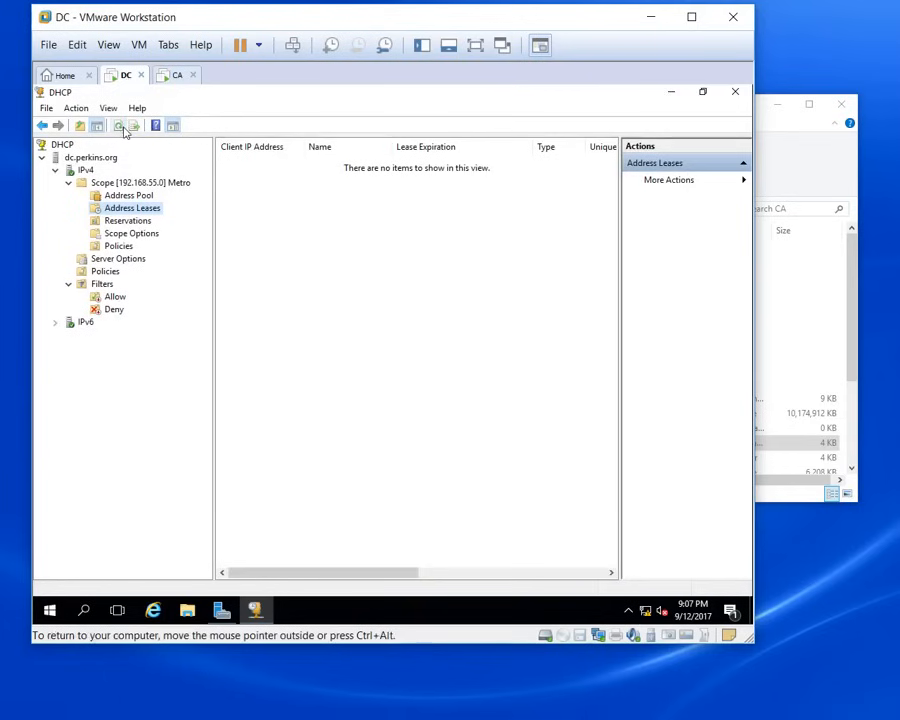
click(140, 220)
click(142, 209)
click(127, 196)
click(132, 209)
click(176, 75)
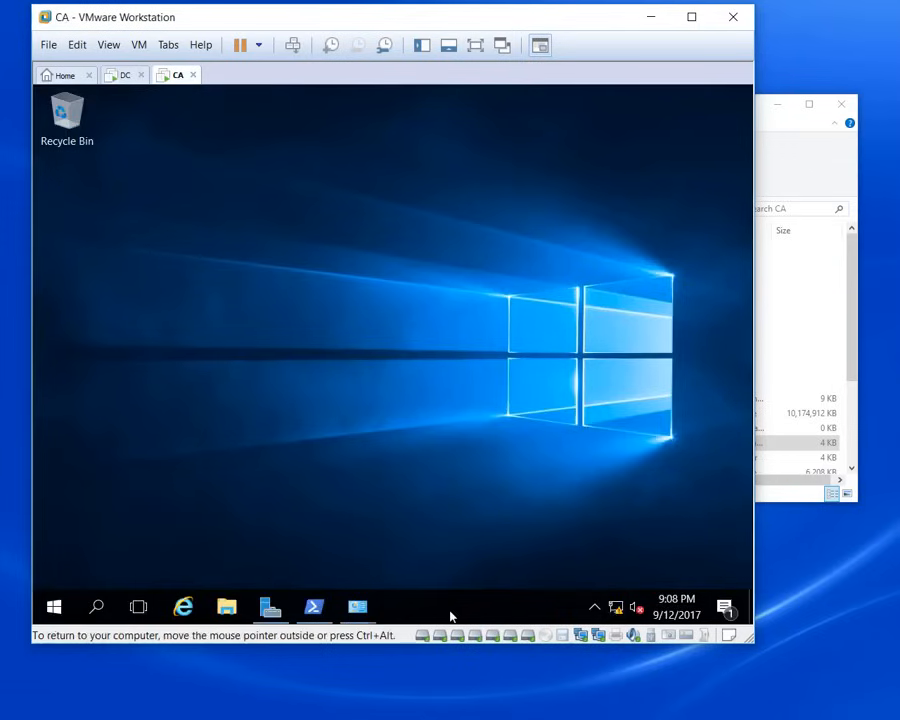
Step: Put CA's network adapter on custom VMnet5 (Host-only), then refresh DC's Metro leases showing 192.168.55.2 and 192.168.55.3
double_click(579, 637)
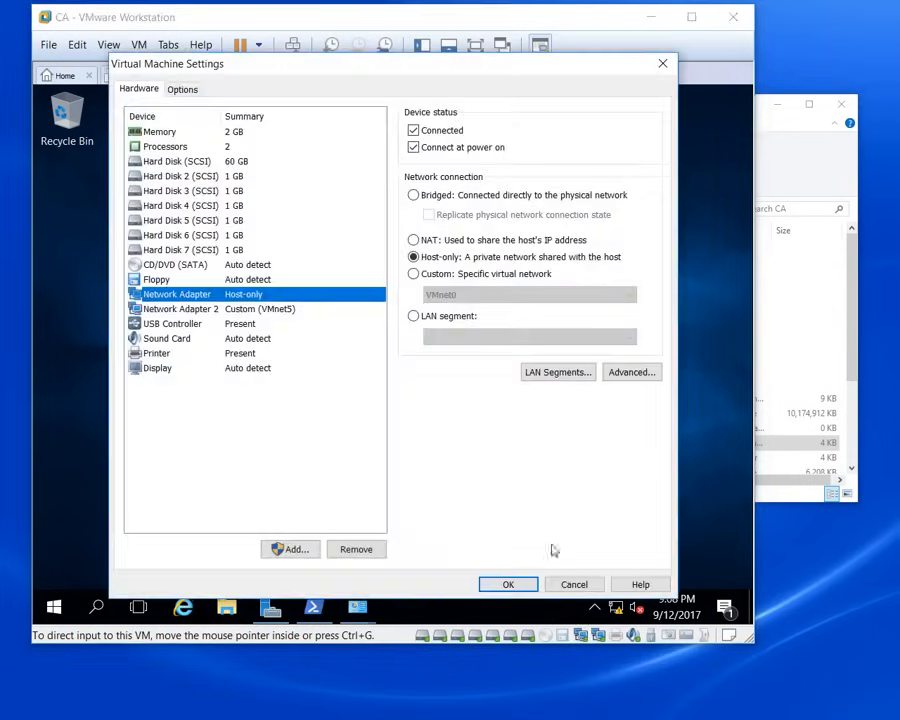
click(413, 274)
click(470, 294)
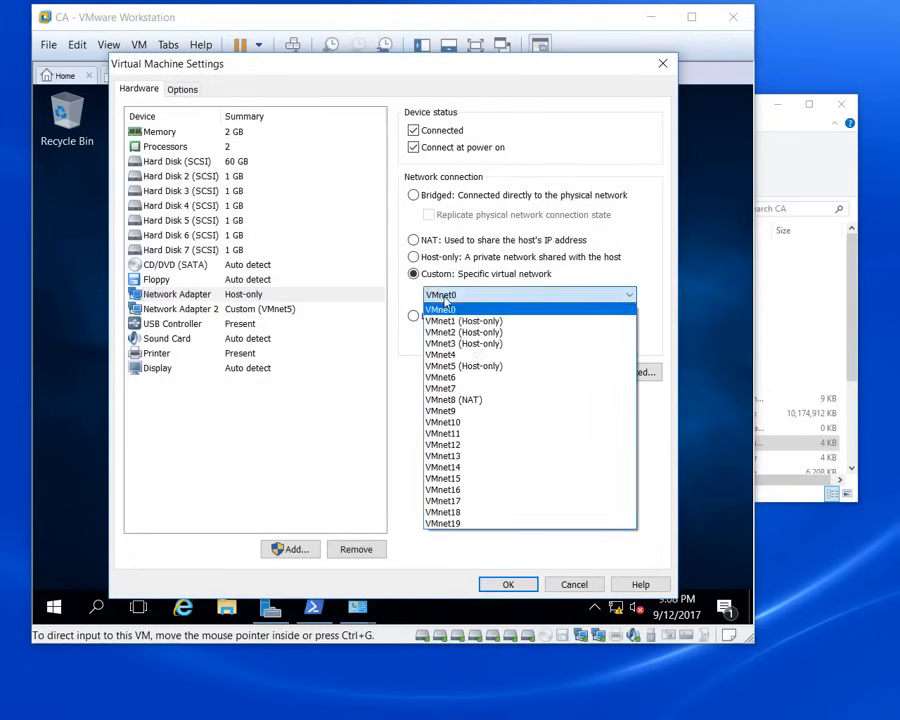
click(478, 366)
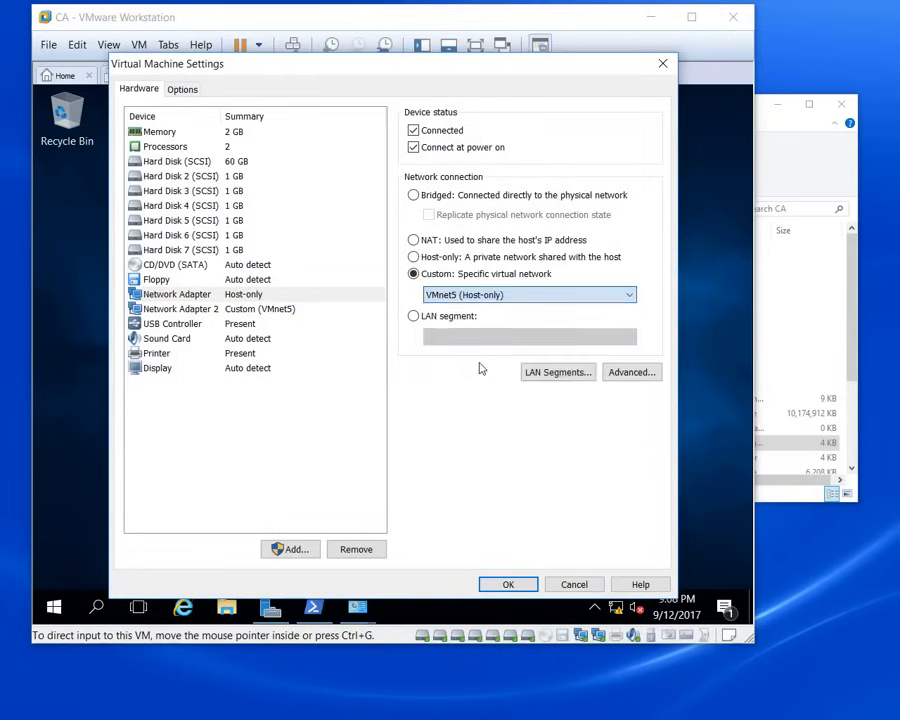
click(510, 584)
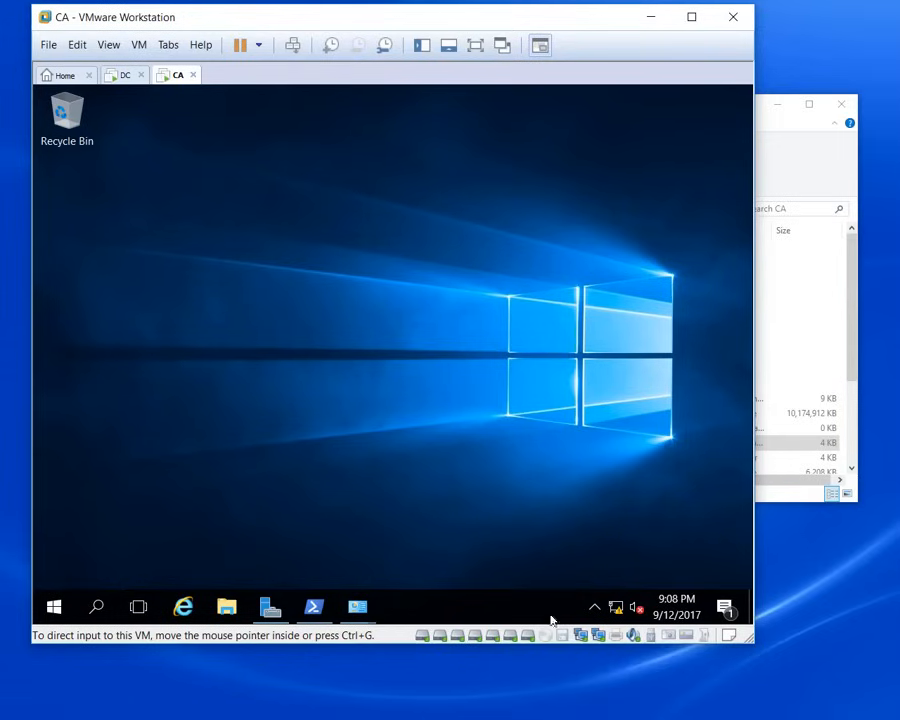
click(131, 80)
click(118, 127)
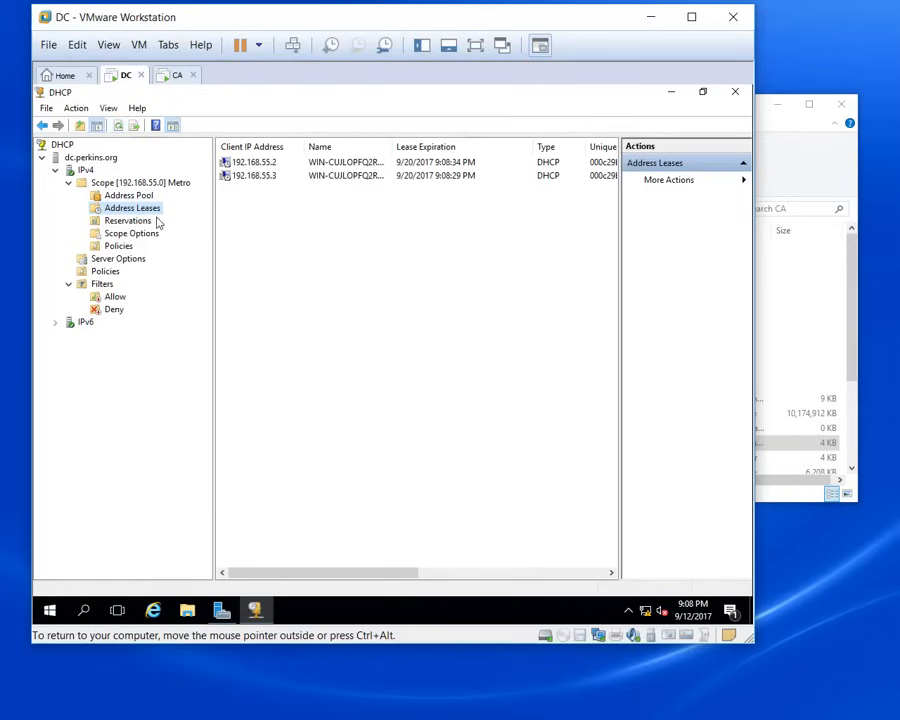
click(176, 78)
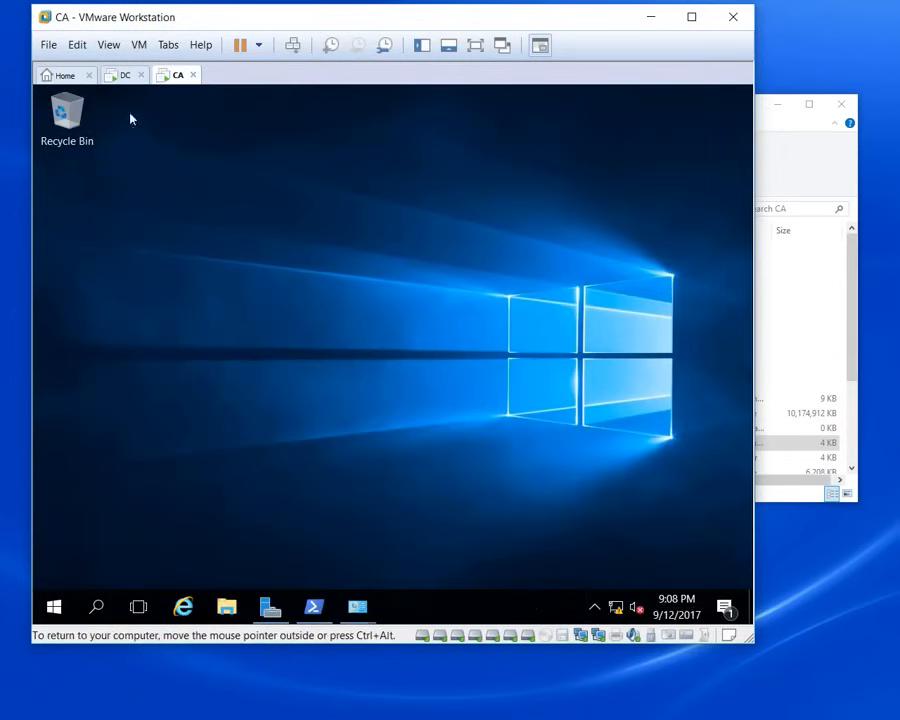
click(124, 78)
click(178, 80)
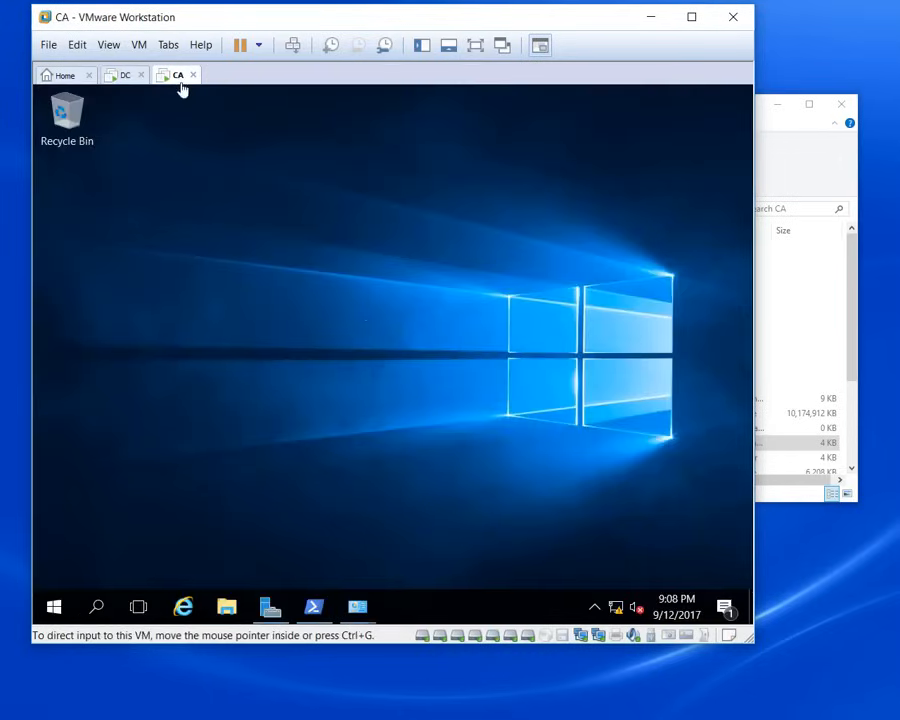
click(226, 608)
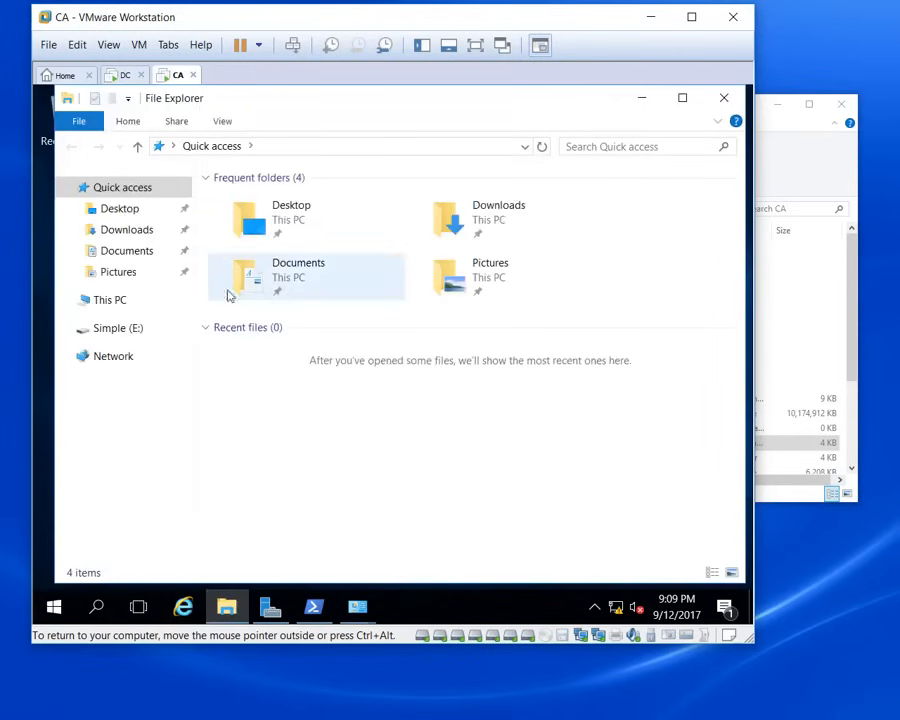
click(118, 330)
click(112, 301)
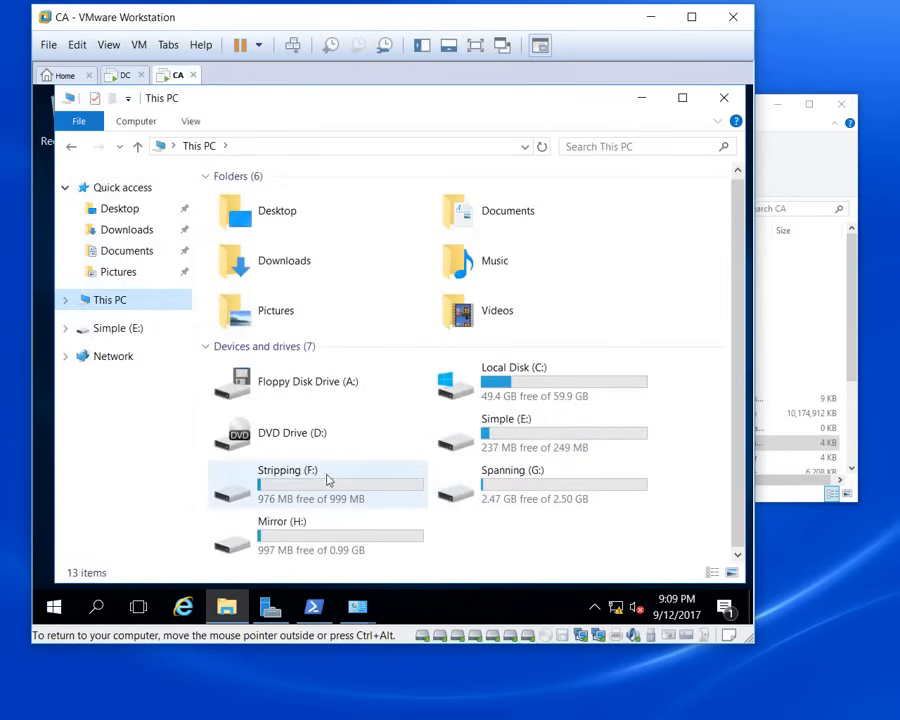
click(295, 478)
click(304, 531)
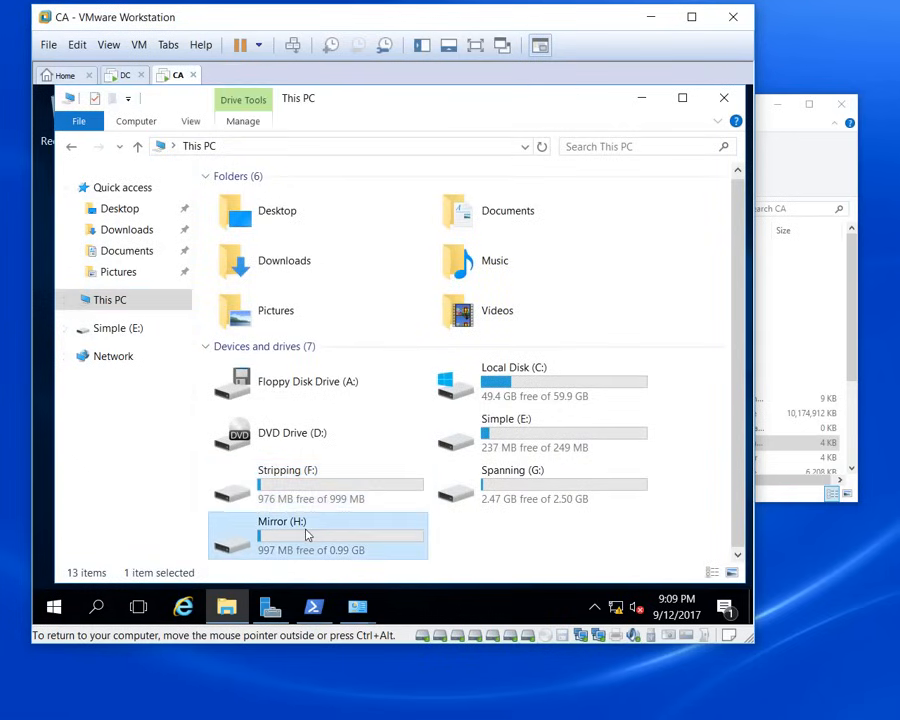
click(528, 430)
click(530, 470)
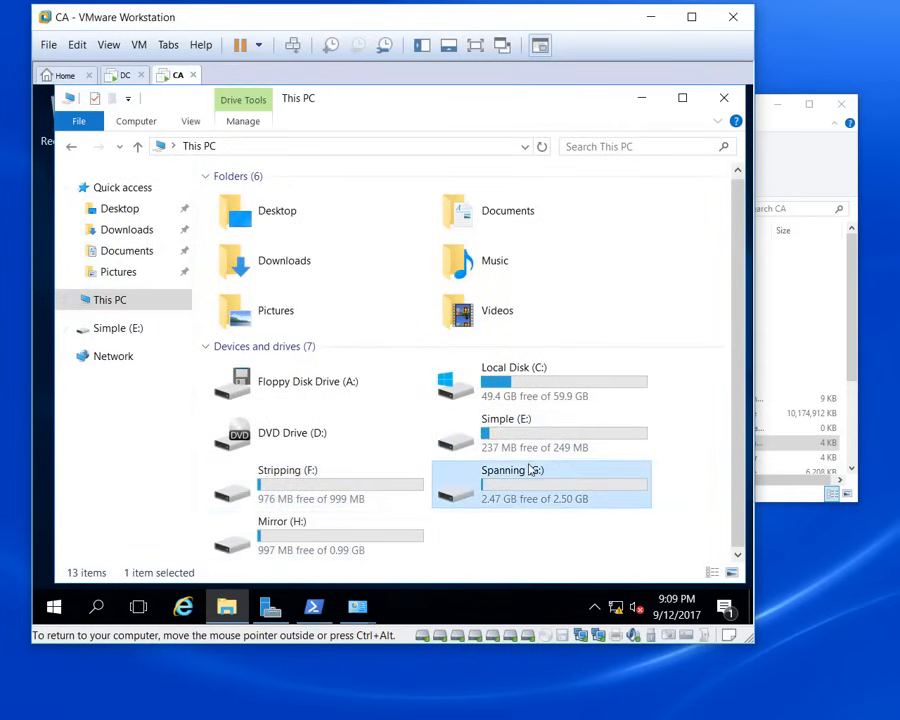
click(722, 97)
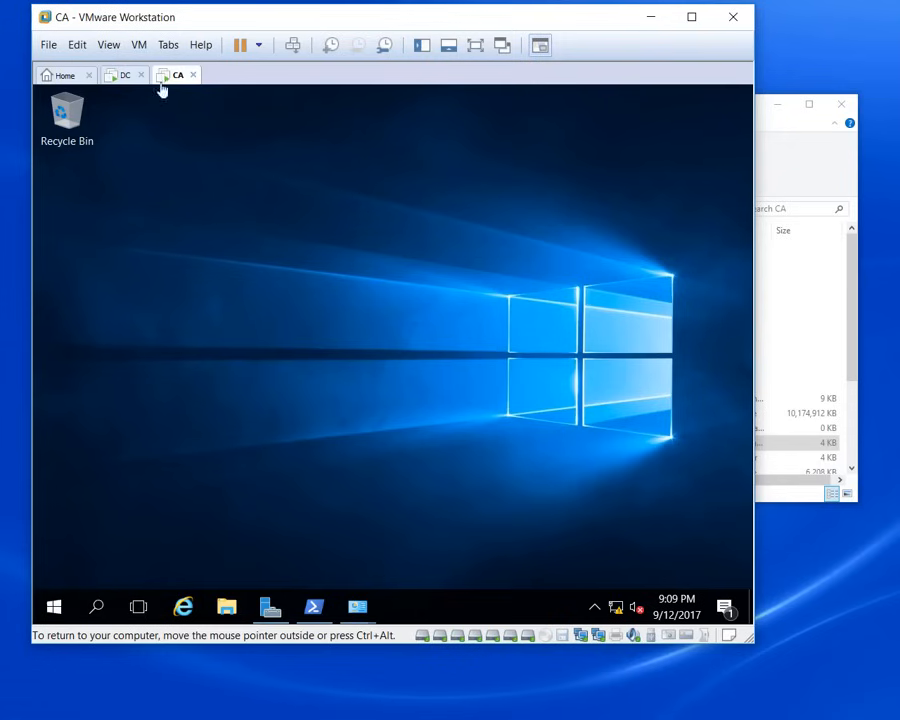
Step: Rename the machine to CA through Server Manager's Local Server properties and restart now
click(56, 603)
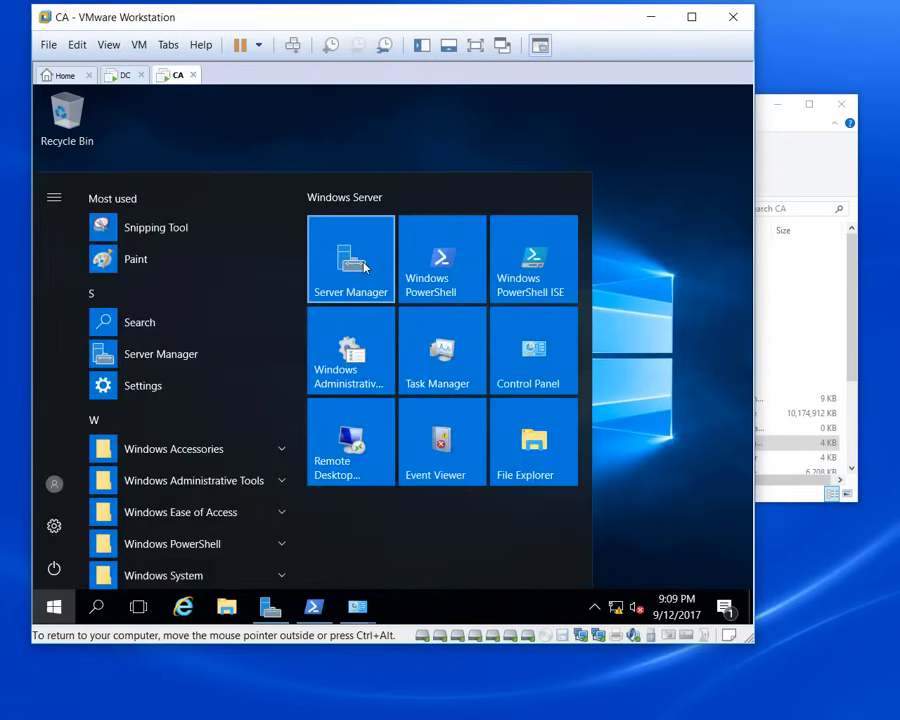
click(365, 266)
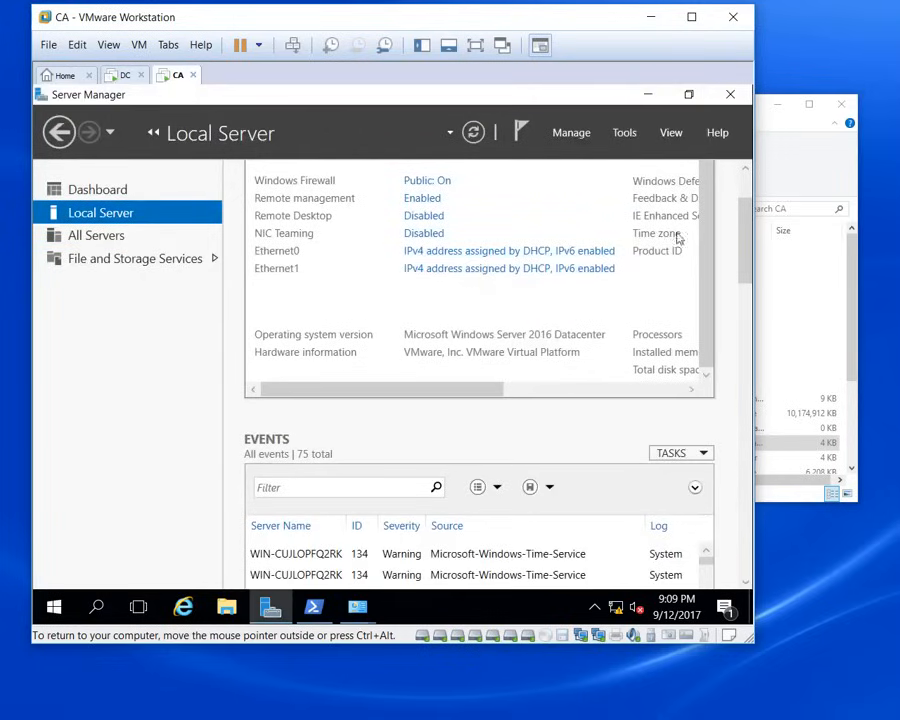
scroll(745, 183, up, 2)
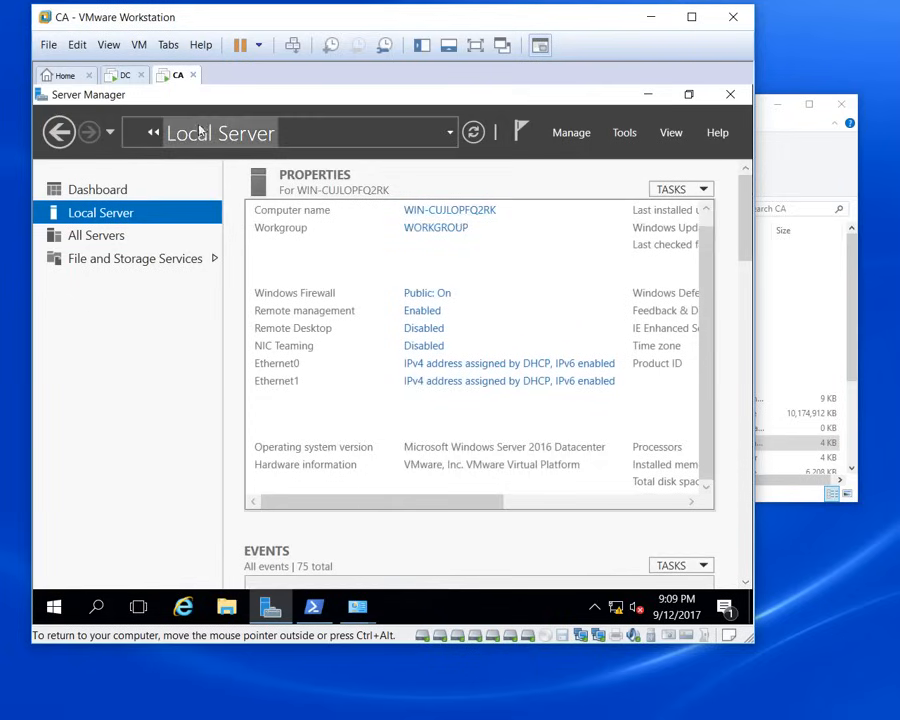
click(448, 211)
click(401, 339)
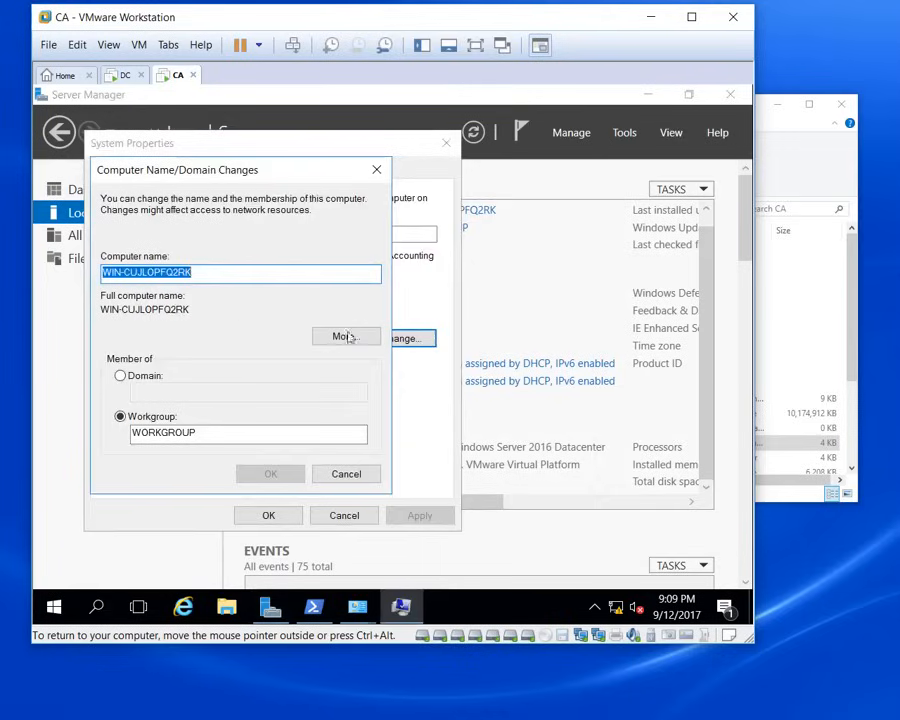
text(CA)
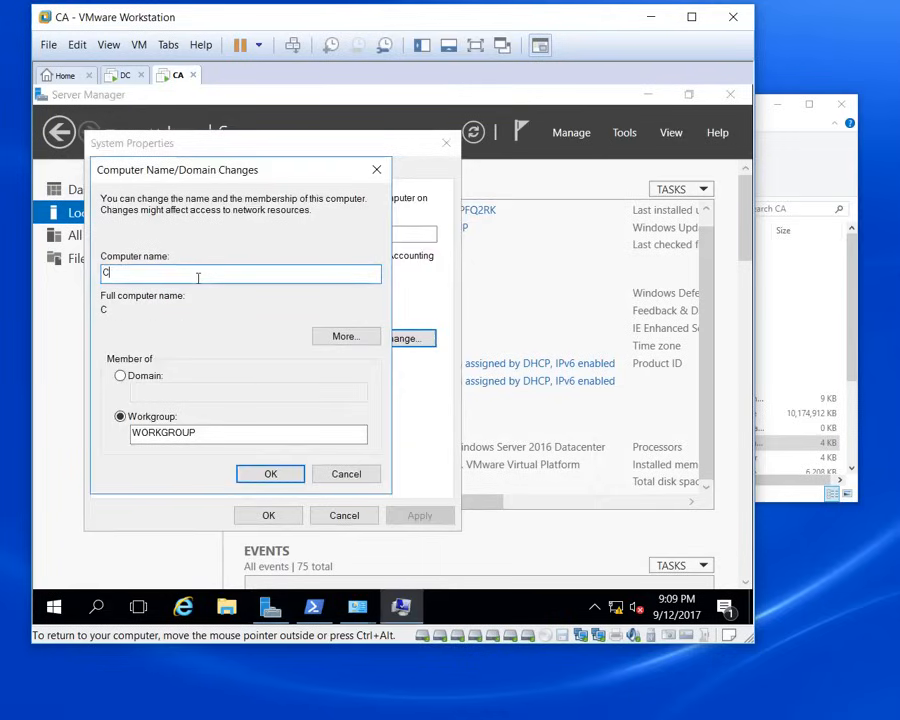
click(268, 478)
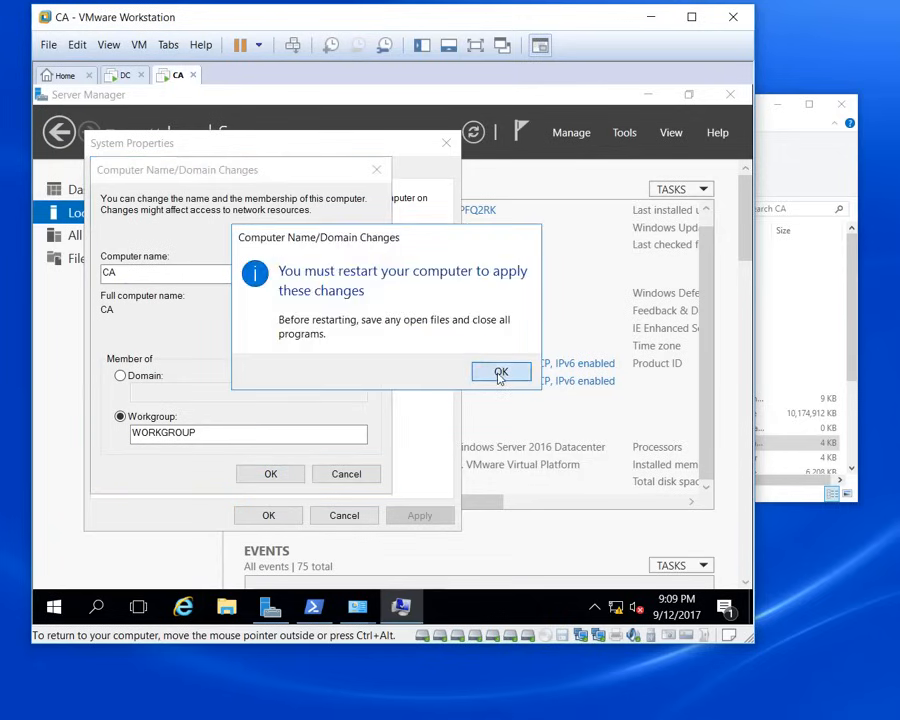
click(493, 370)
click(268, 515)
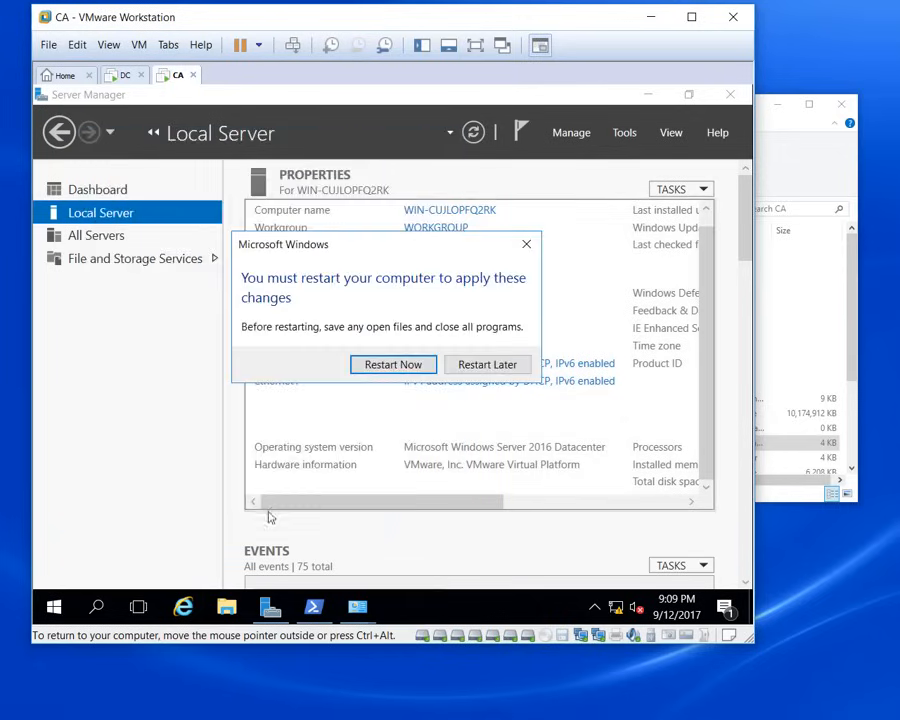
click(390, 366)
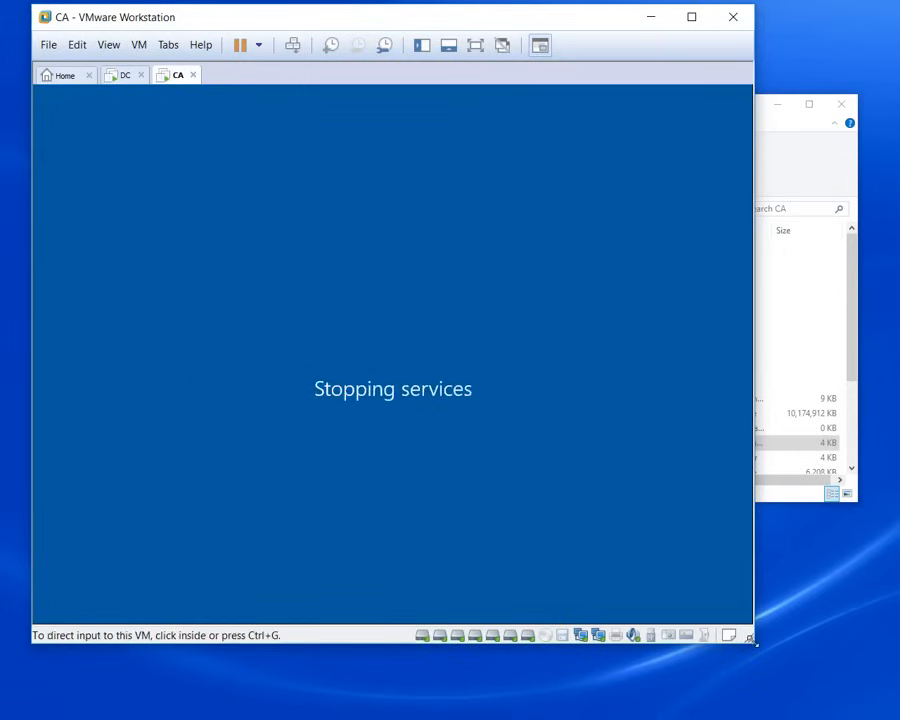
Step: Enlarge the VMware window and sign back into the restarted CA machine until Server Manager loads
drag(763, 647, 865, 695)
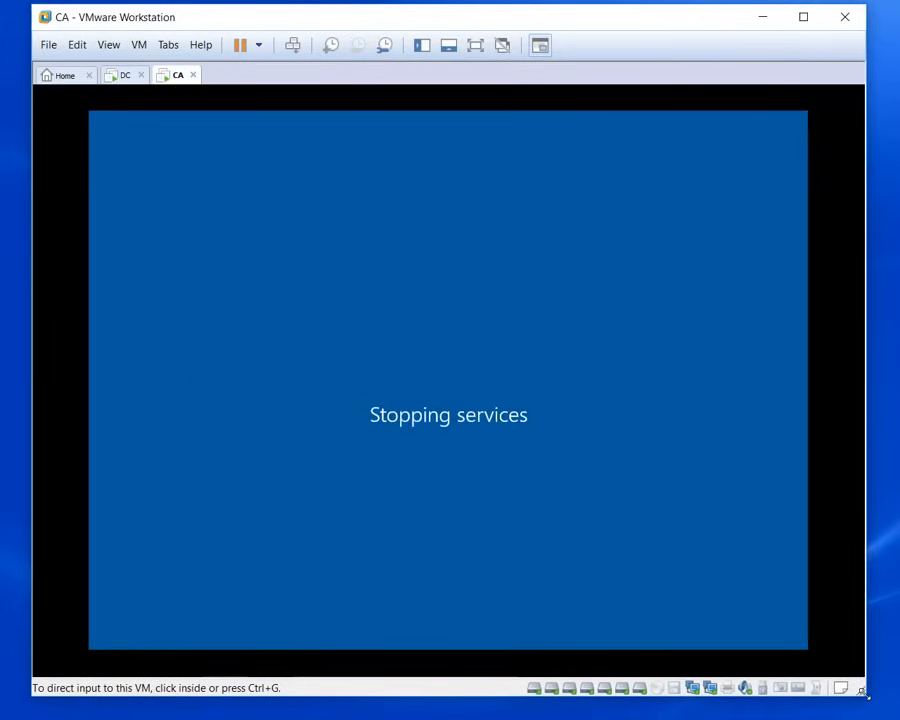
click(418, 426)
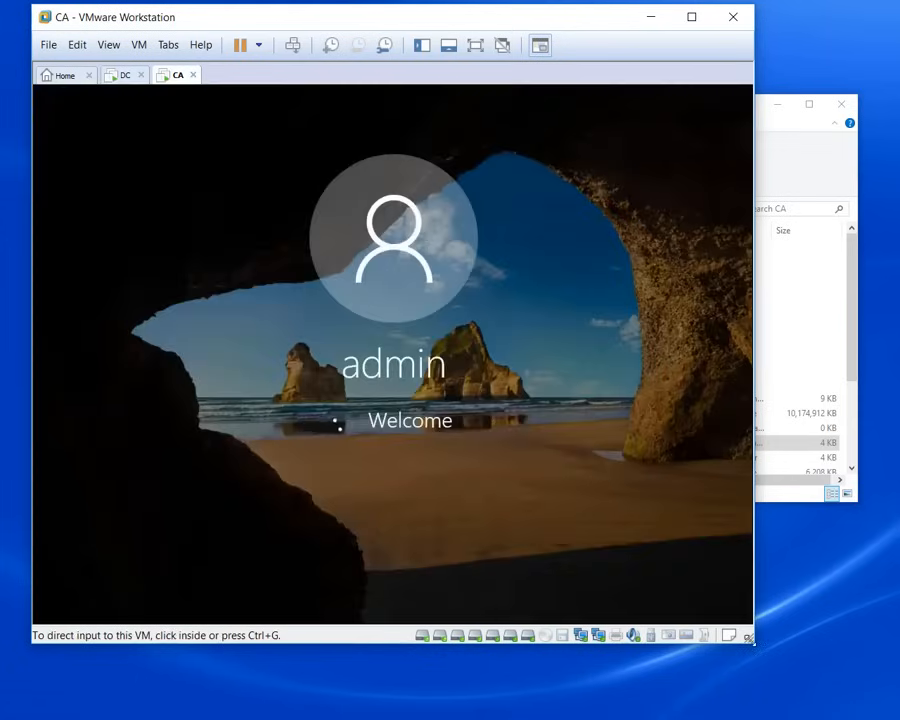
drag(748, 638, 890, 712)
key(ctrl+g)
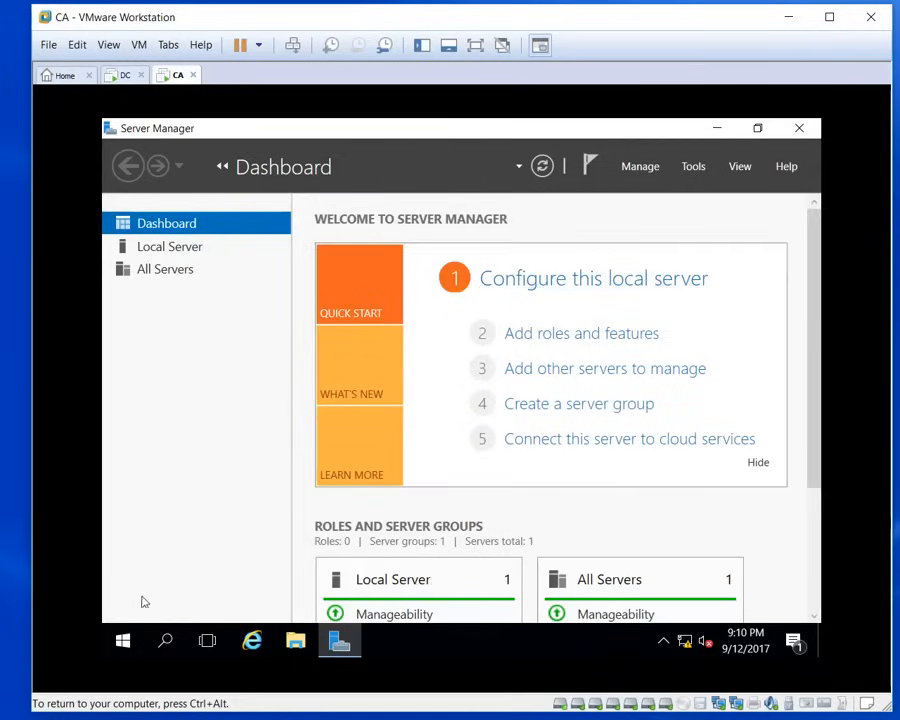
Step: On the CA machine, open Computer Name/Domain Changes from Local Server and choose Domain membership
click(653, 338)
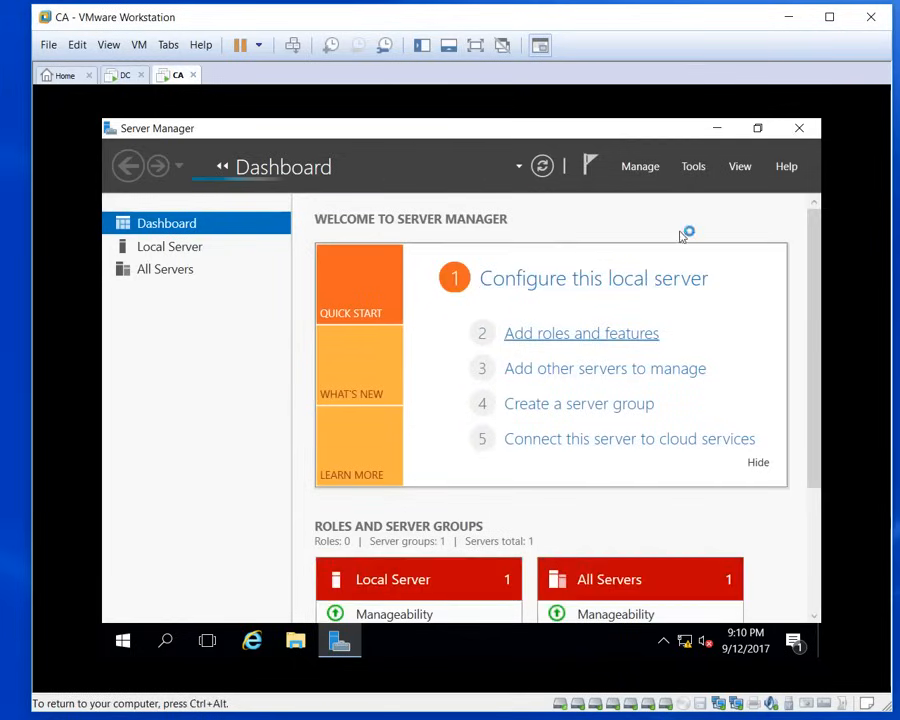
click(169, 250)
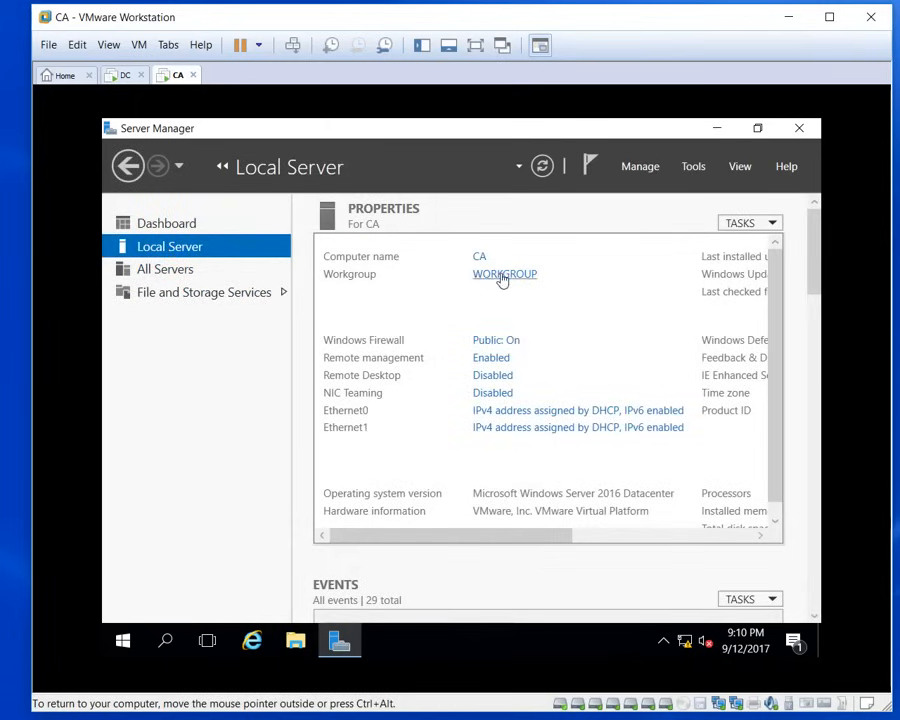
click(502, 279)
click(530, 421)
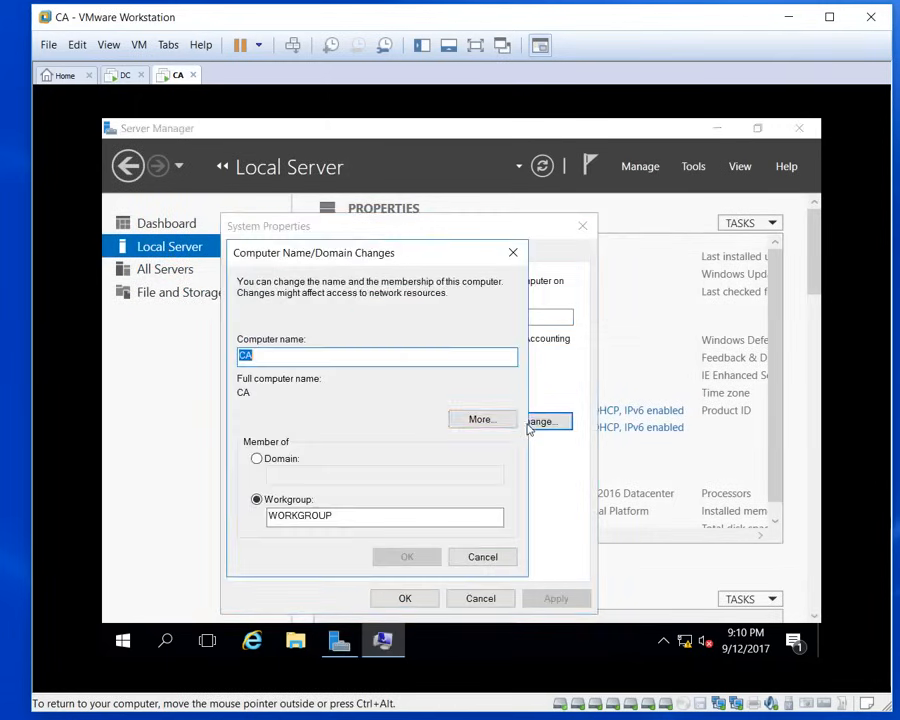
click(258, 460)
Step: Submit perkins.org as the domain to join and move to the DC machine
click(289, 477)
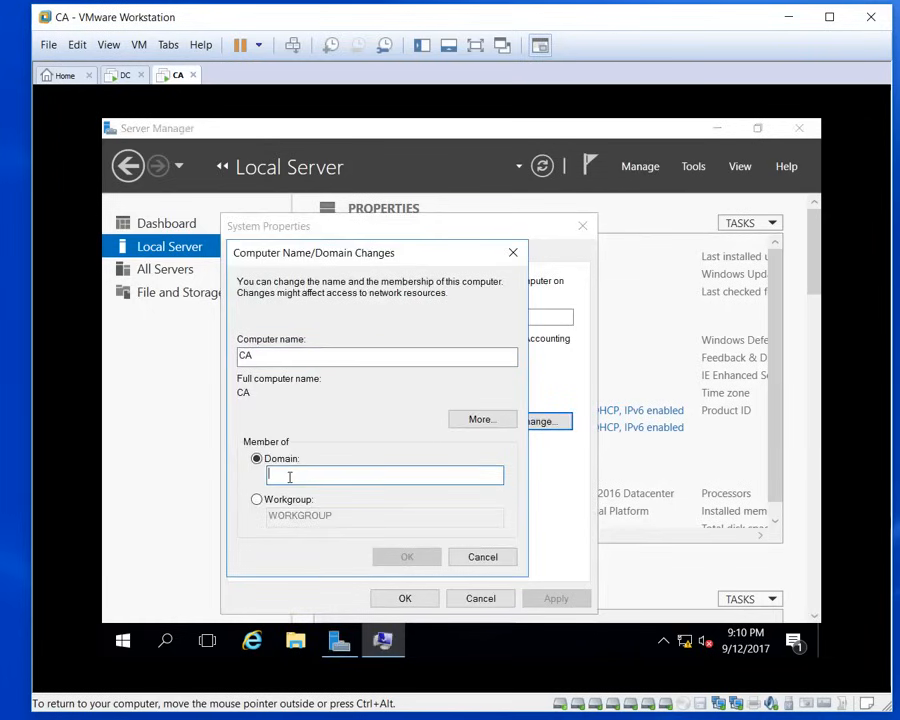
text(per)
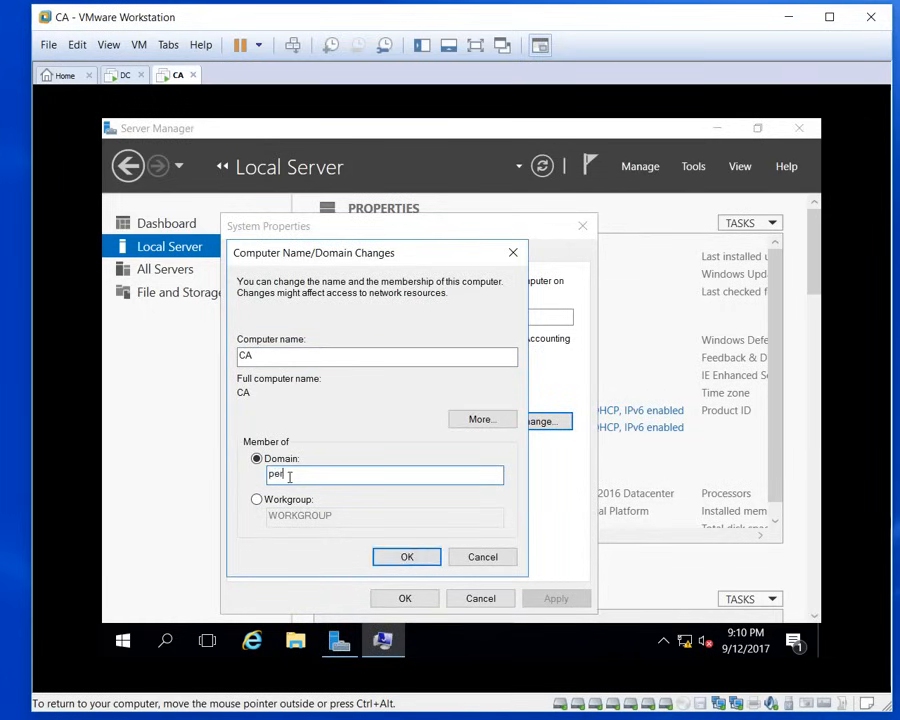
text(kins.org)
key(Return)
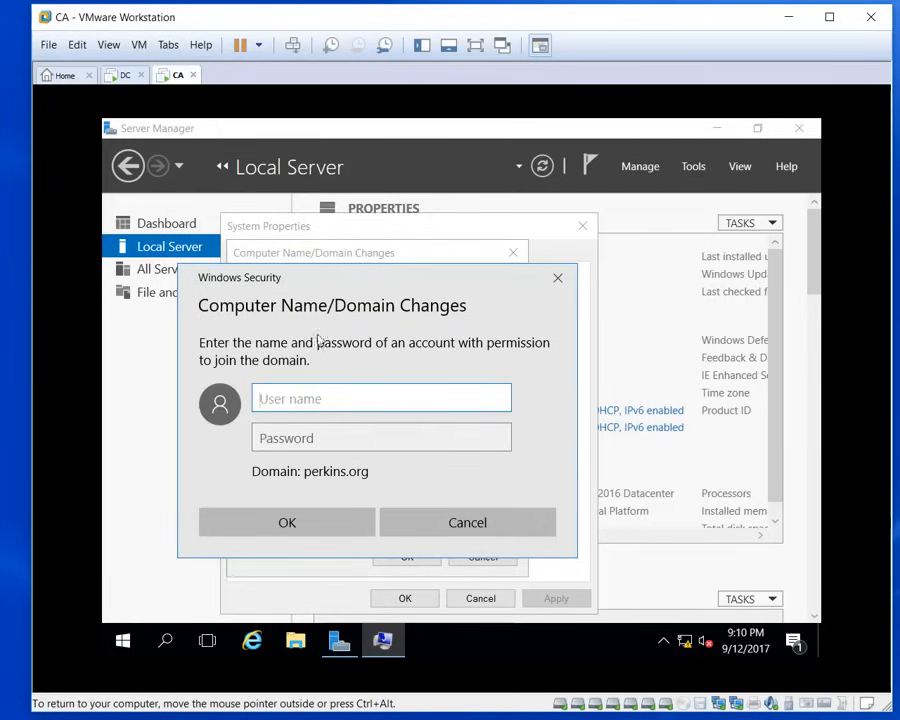
drag(352, 285, 417, 251)
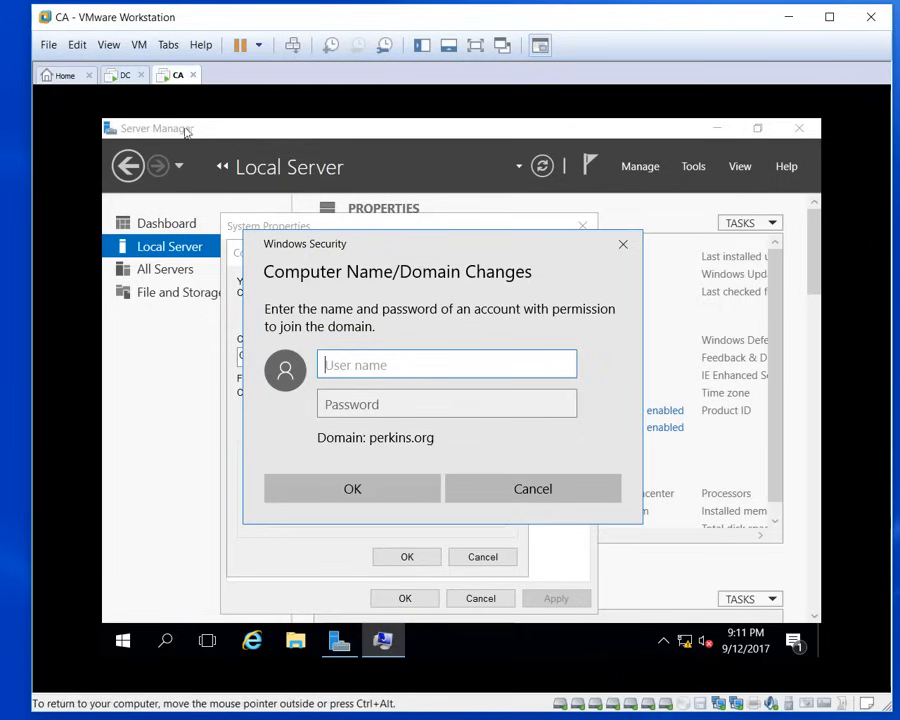
click(126, 76)
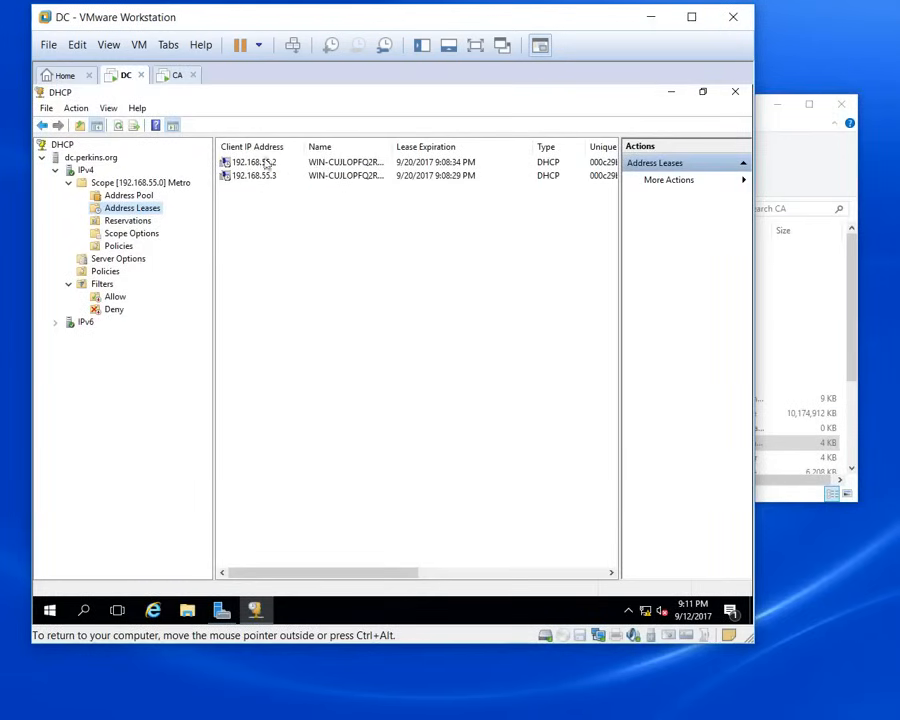
Step: Authorize the CA domain join with the domain administrator's username and password
click(177, 76)
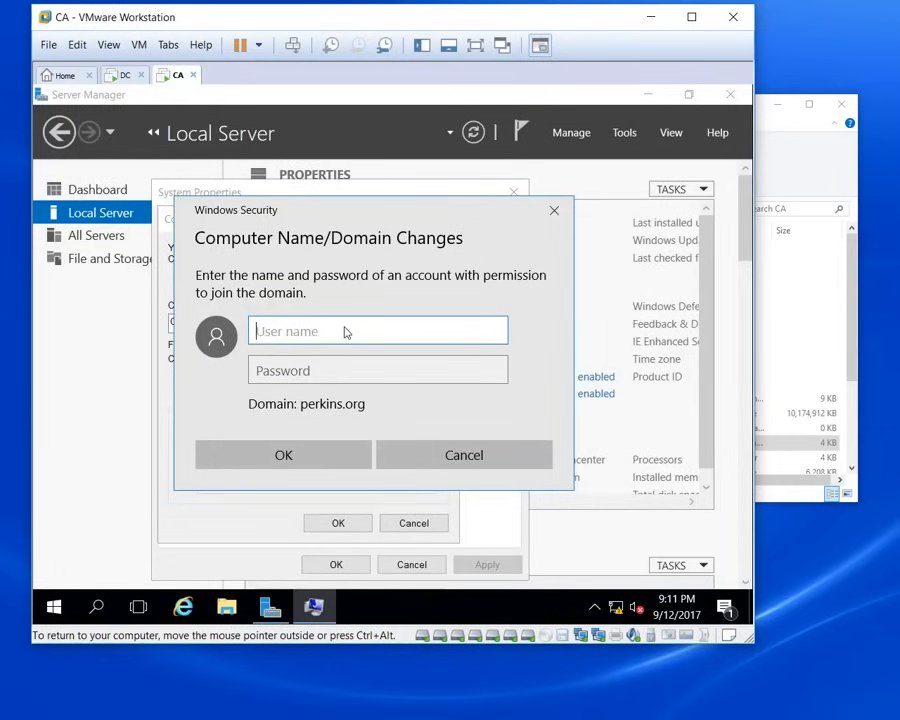
text(administrator)
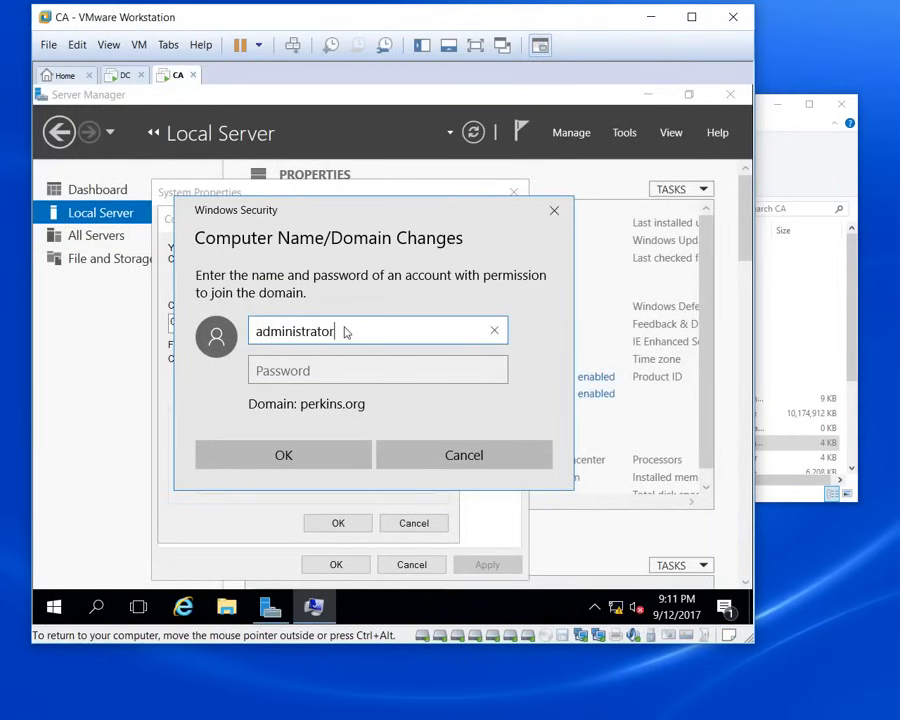
key(Tab)
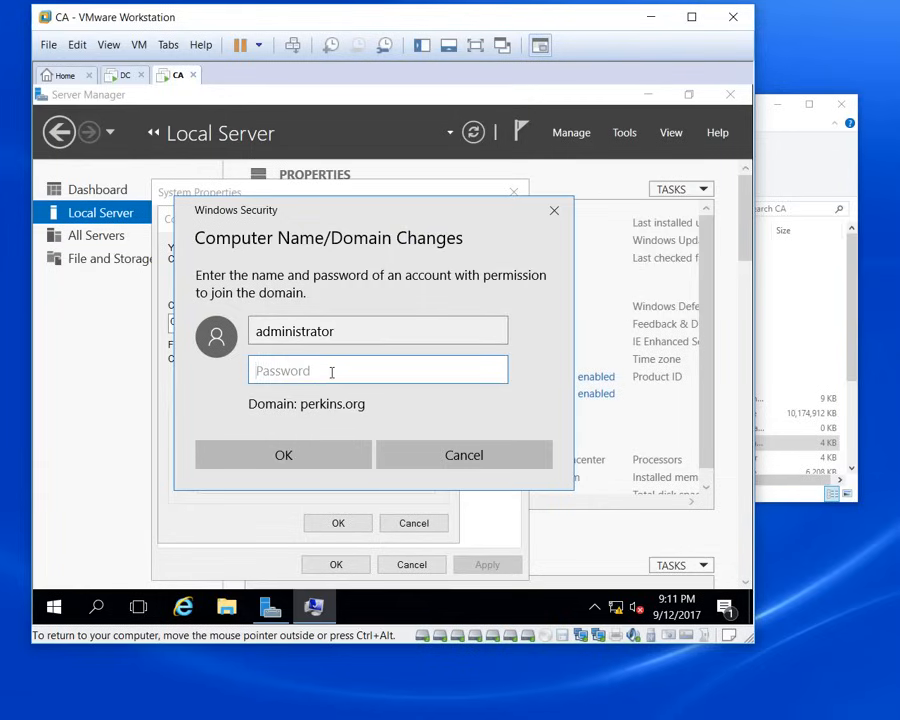
text(•••••)
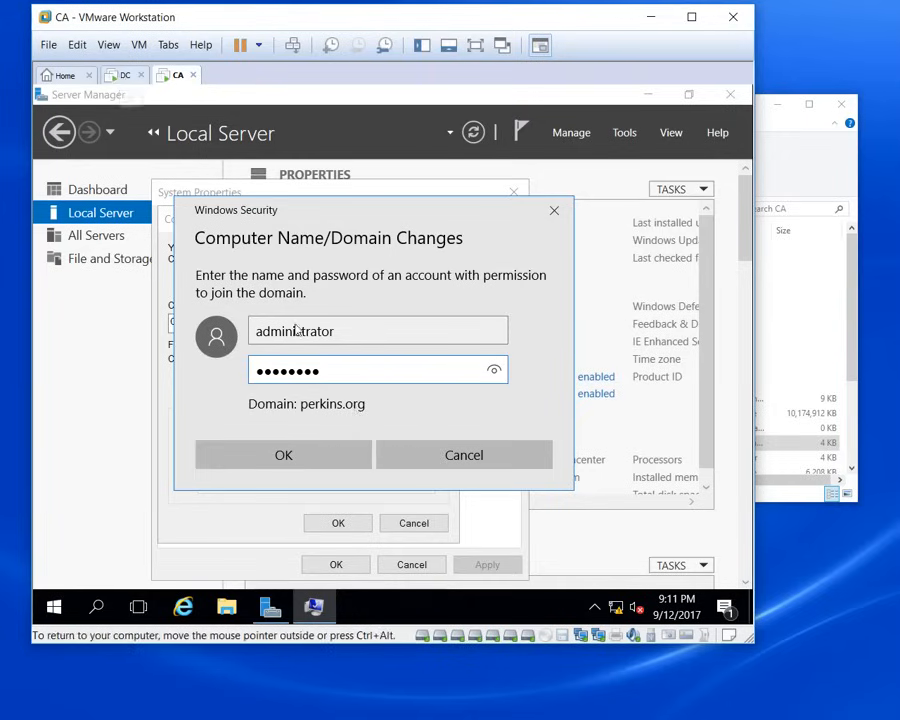
click(303, 464)
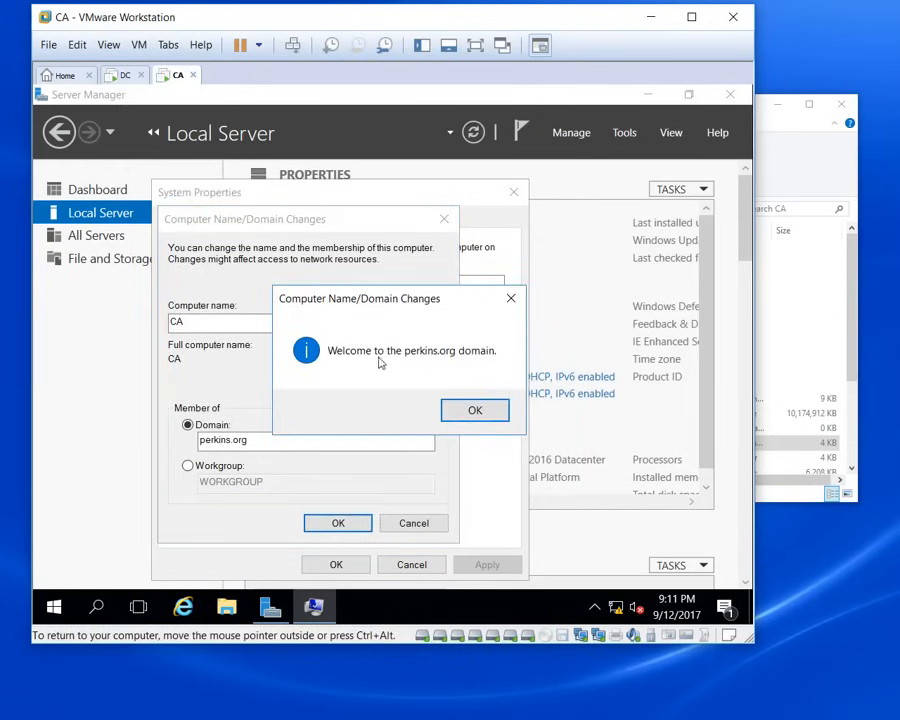
Step: Dismiss the perkins.org welcome and restart notices and restart the CA machine now
click(474, 412)
click(501, 376)
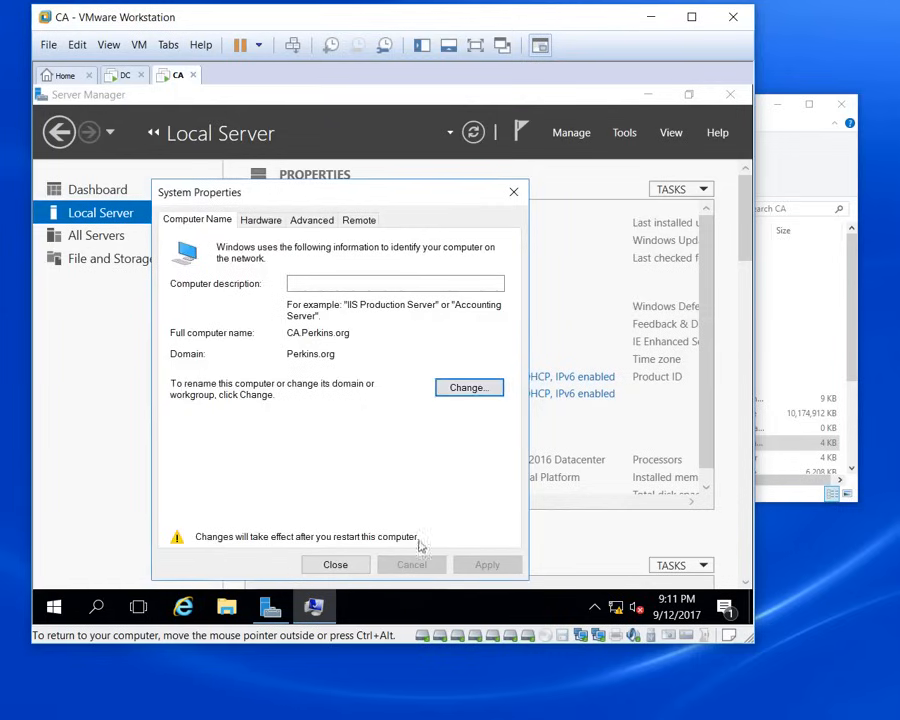
click(337, 565)
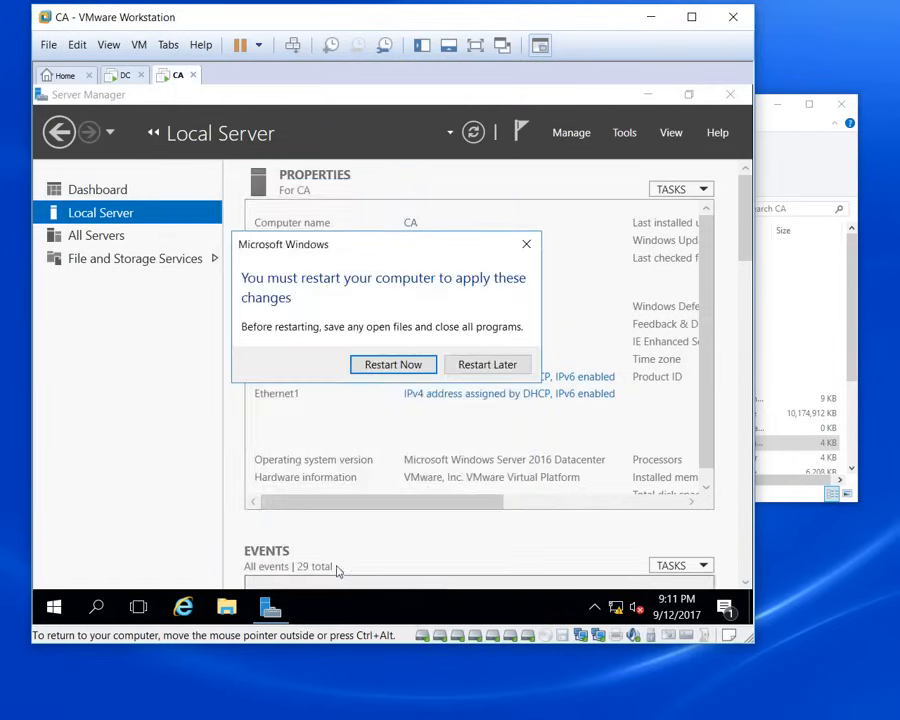
click(393, 365)
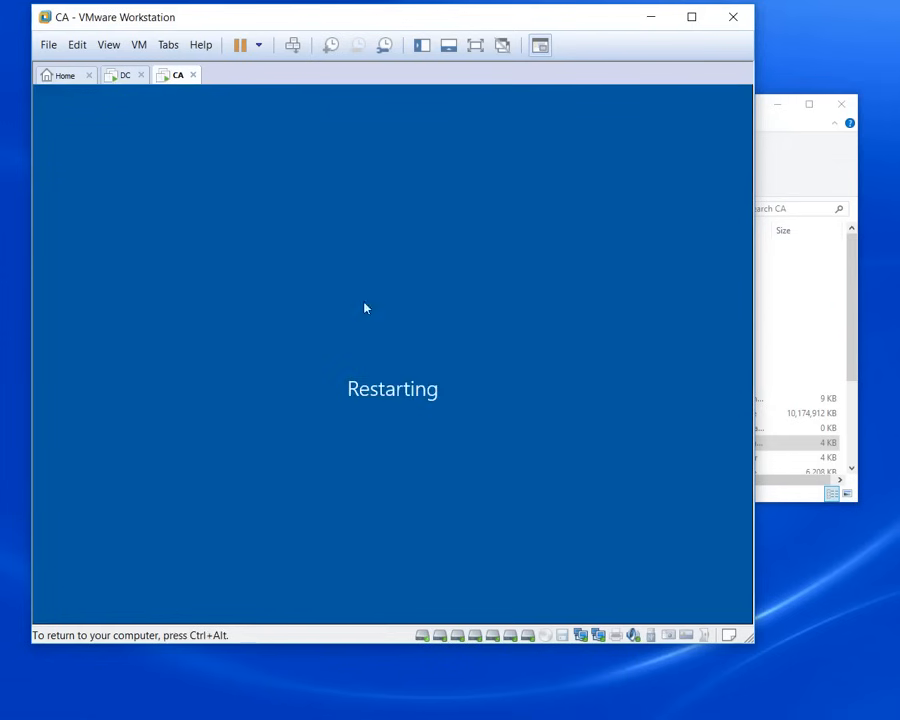
click(124, 80)
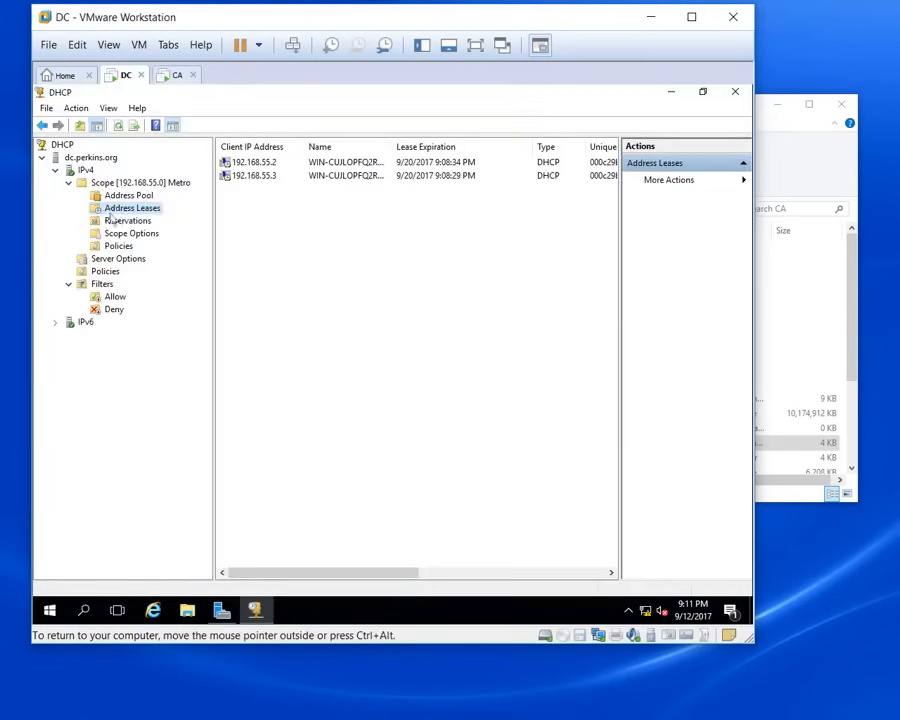
Step: On DC, open Active Directory Users and Computers maximized and view Perkins.org's Computers container
click(671, 92)
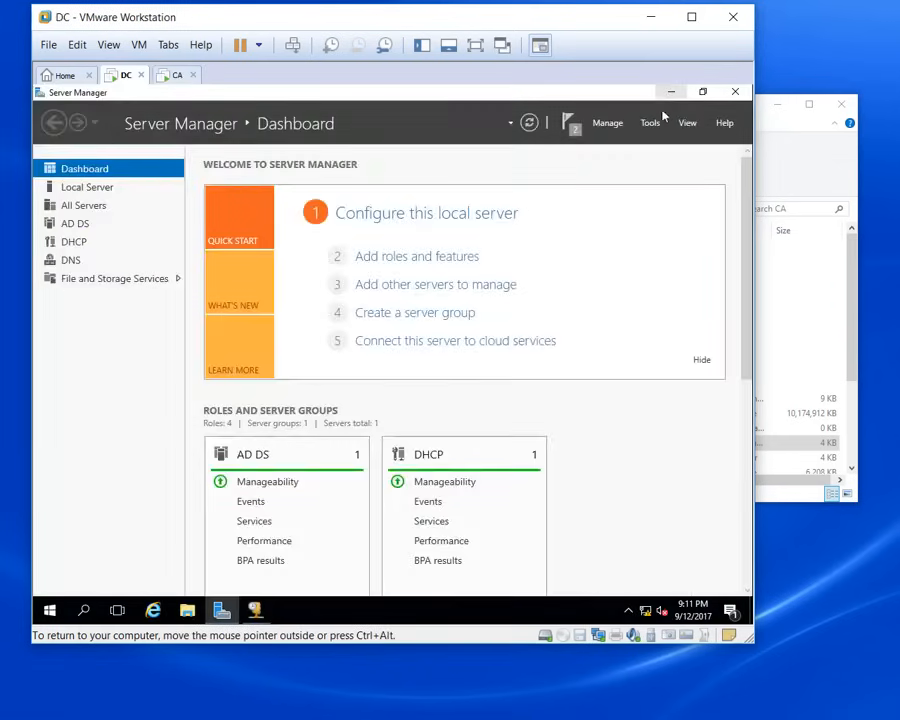
click(648, 124)
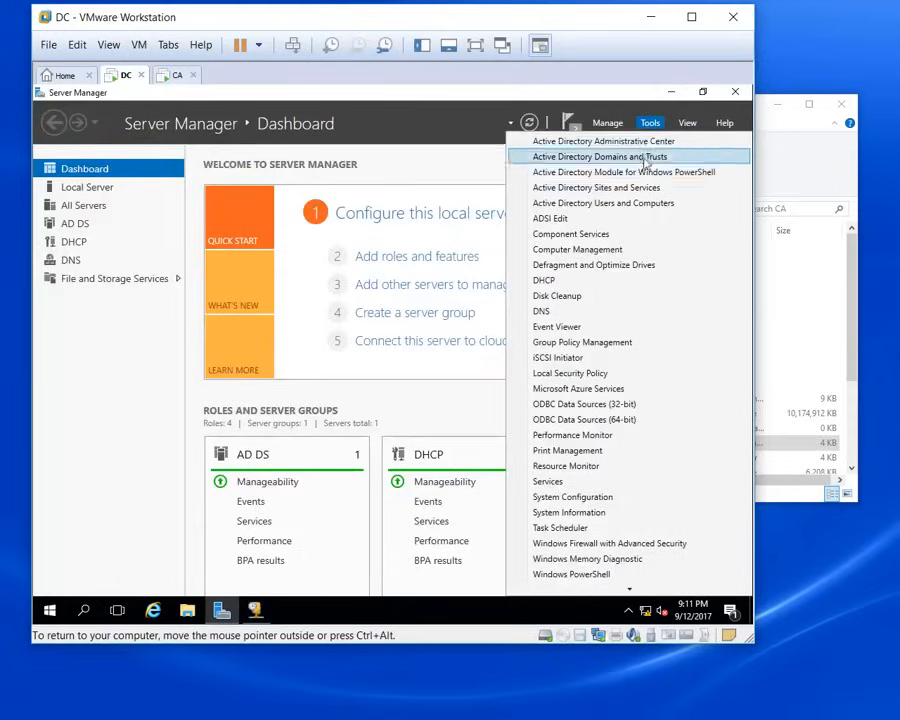
click(623, 205)
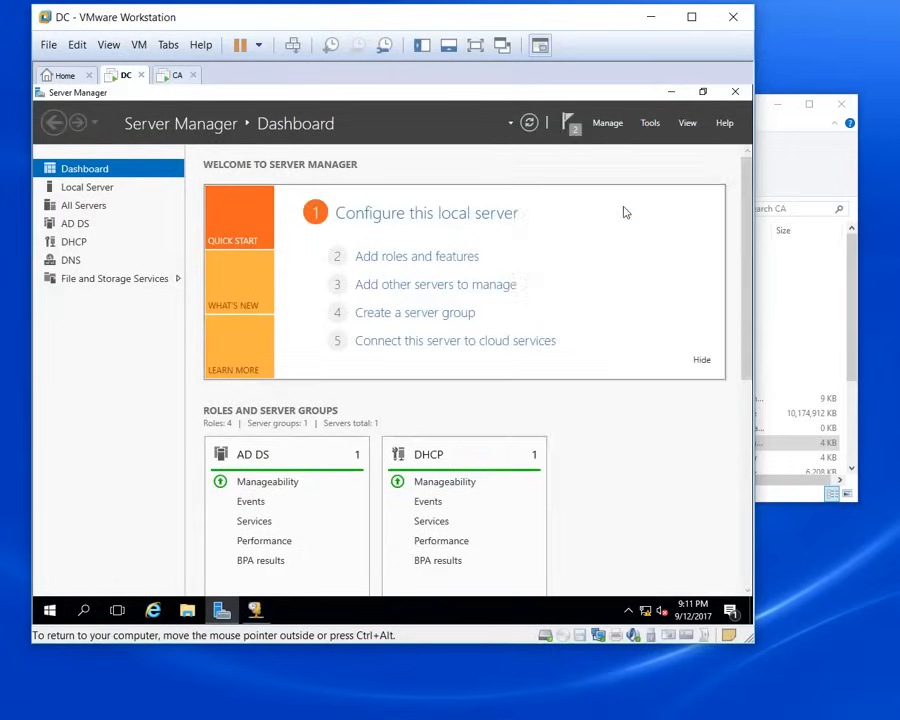
click(581, 155)
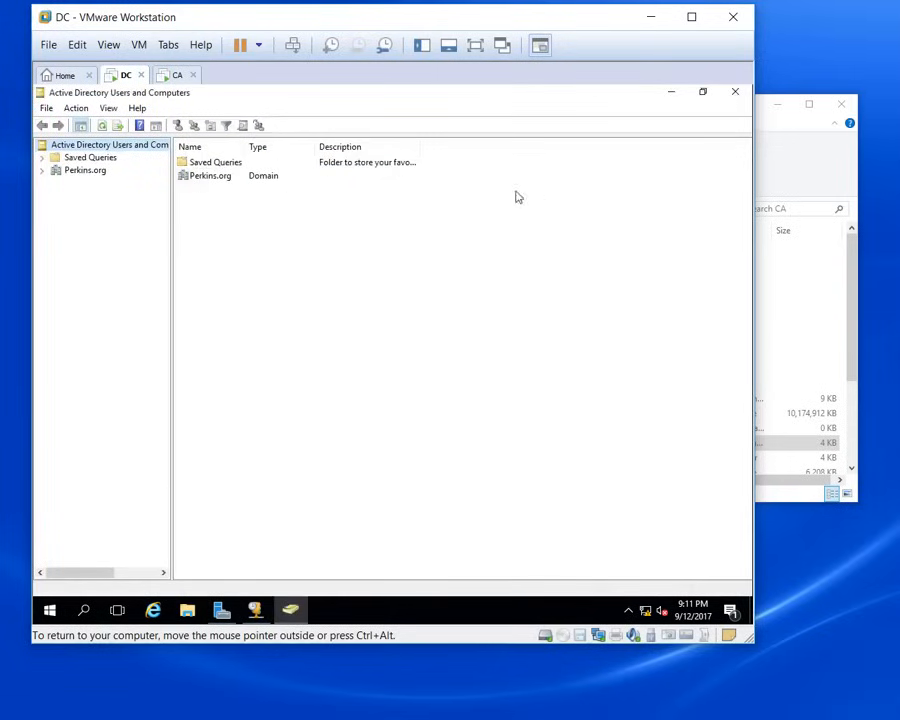
click(43, 172)
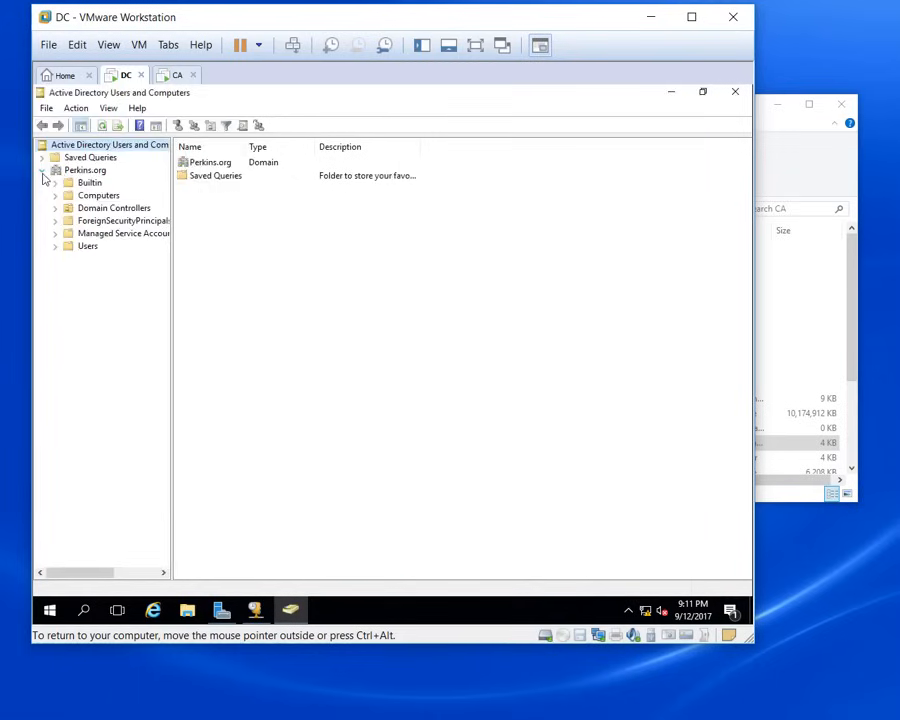
click(100, 196)
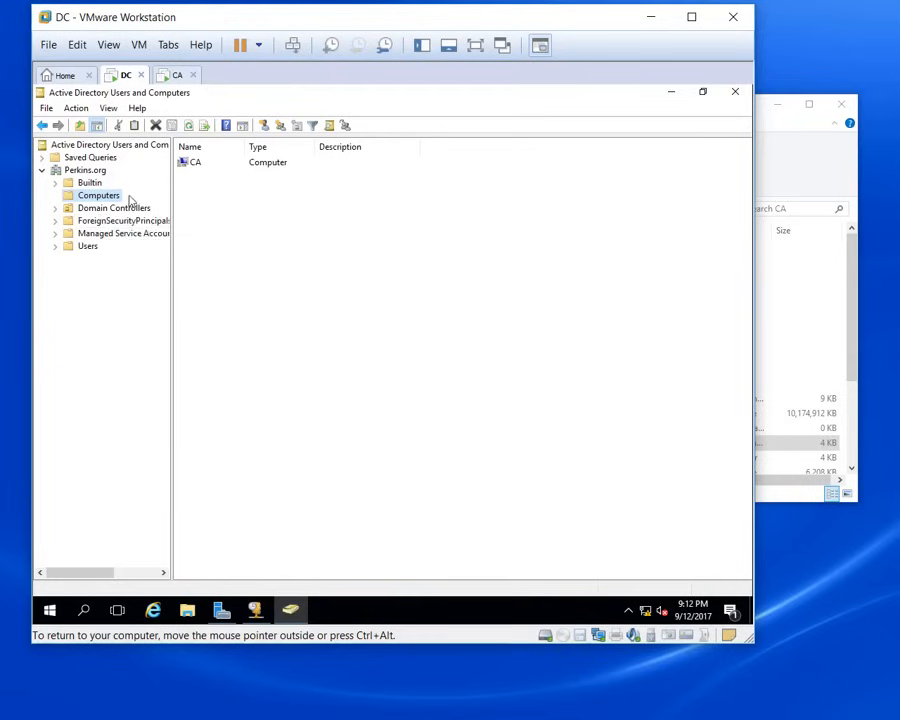
Step: Close the DHCP console and check that the CA machine has restarted
click(671, 91)
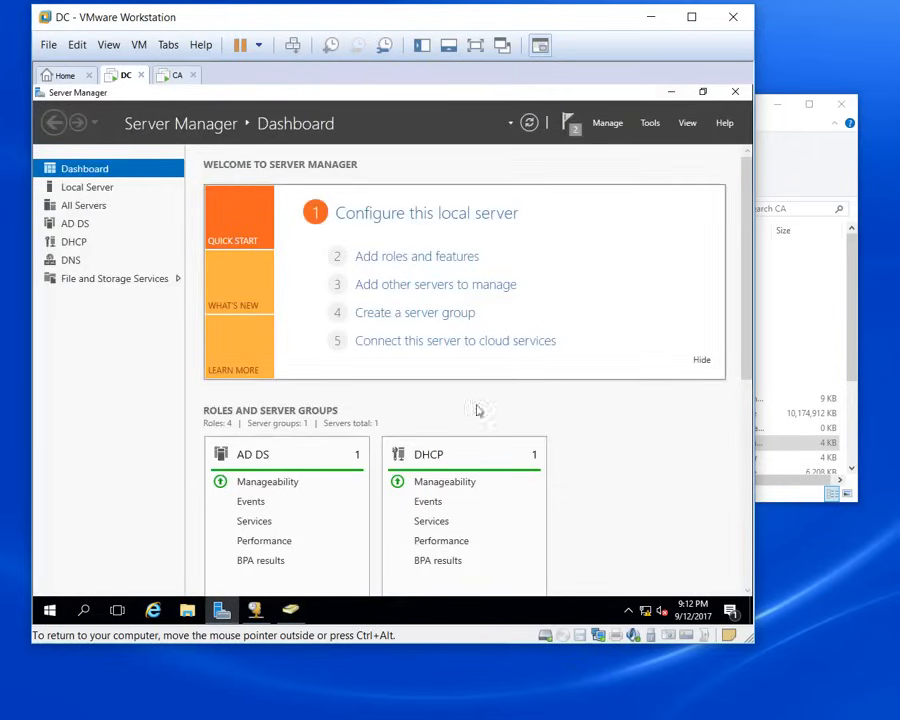
click(255, 609)
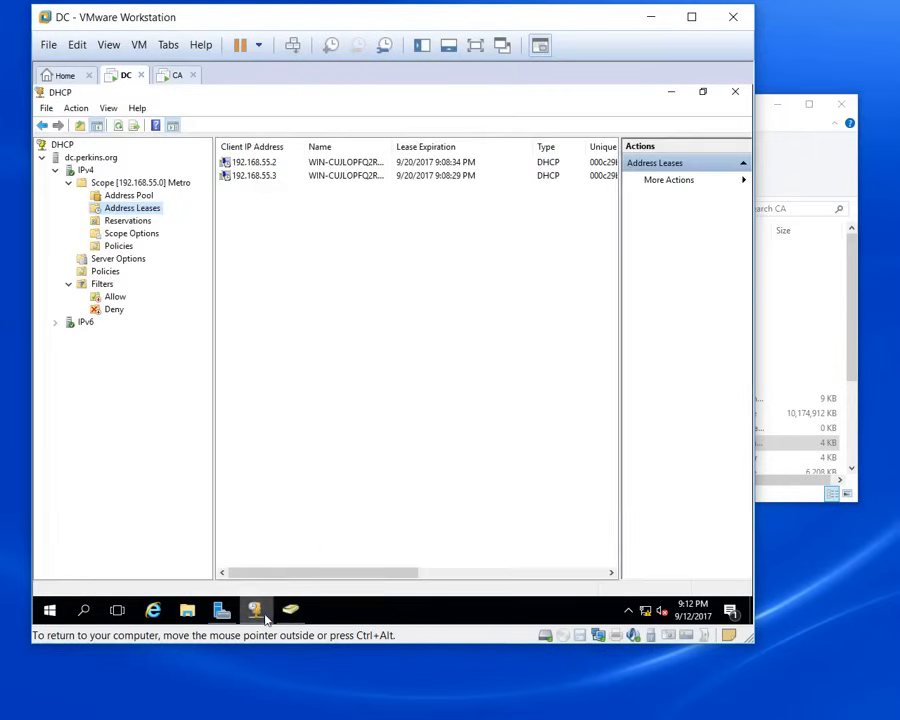
click(735, 92)
click(177, 77)
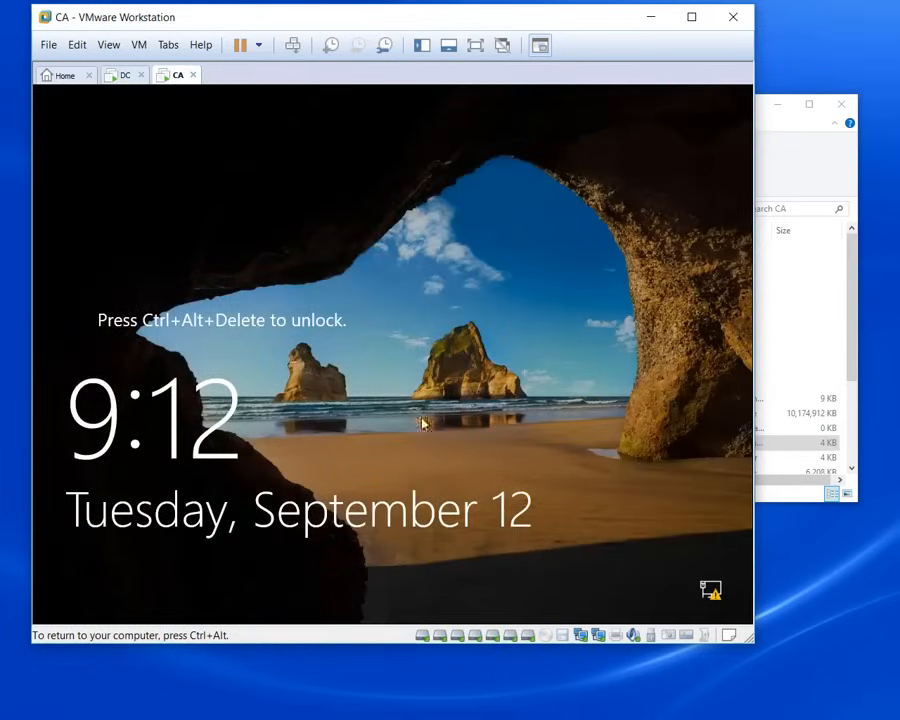
click(124, 77)
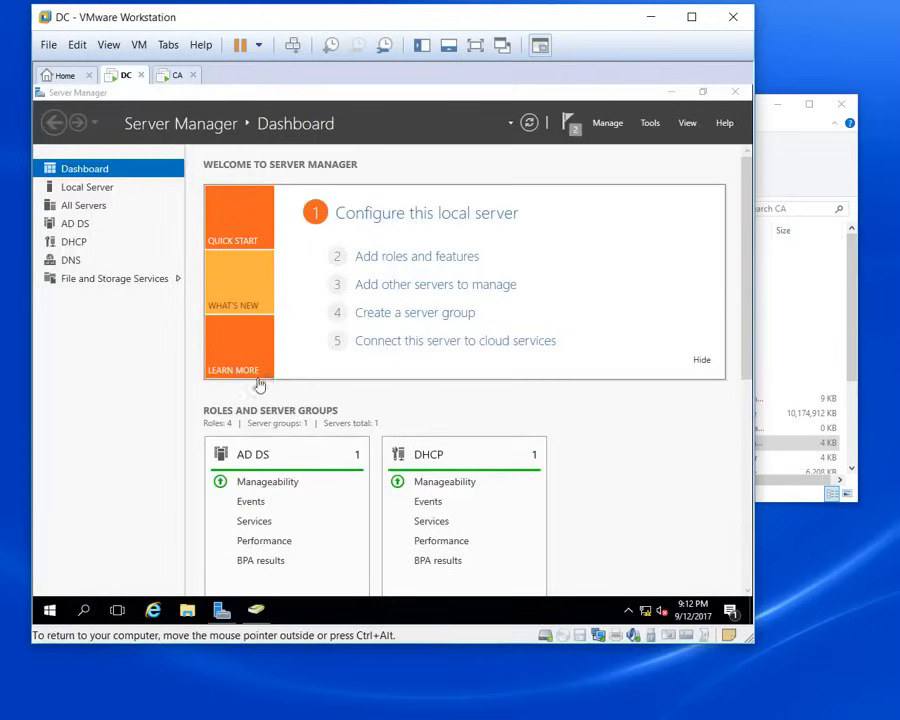
Step: Show the Perkins.org Users container and review the admin user's properties without changes
click(256, 612)
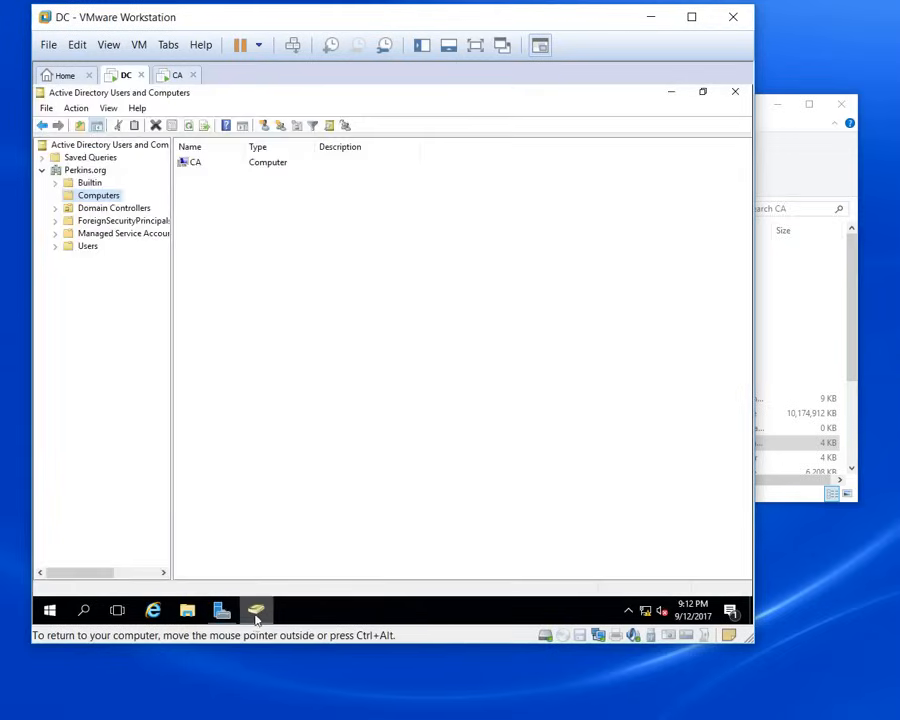
click(86, 246)
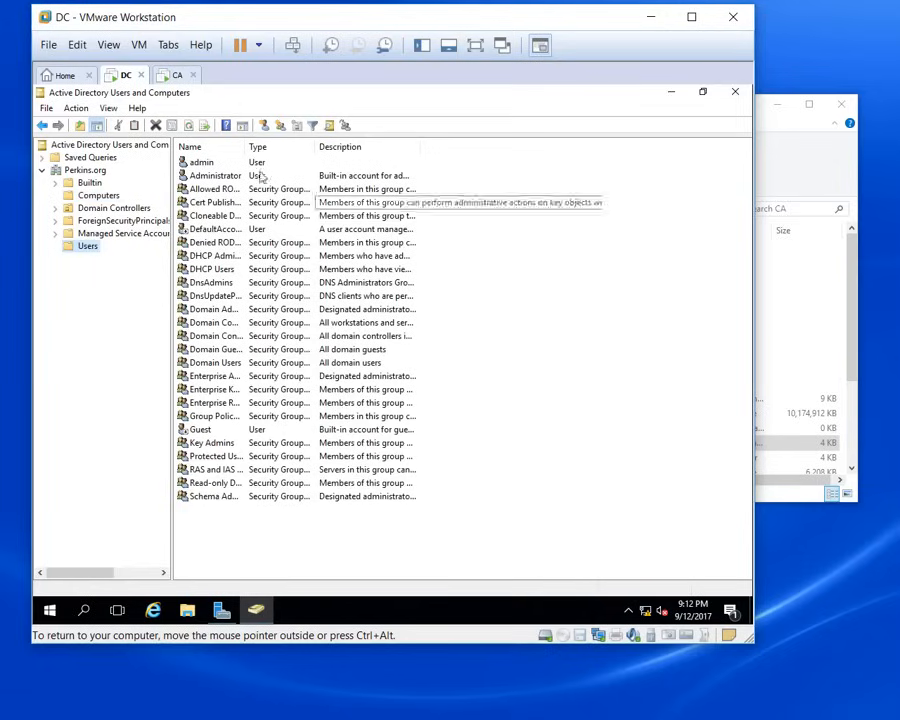
double_click(205, 165)
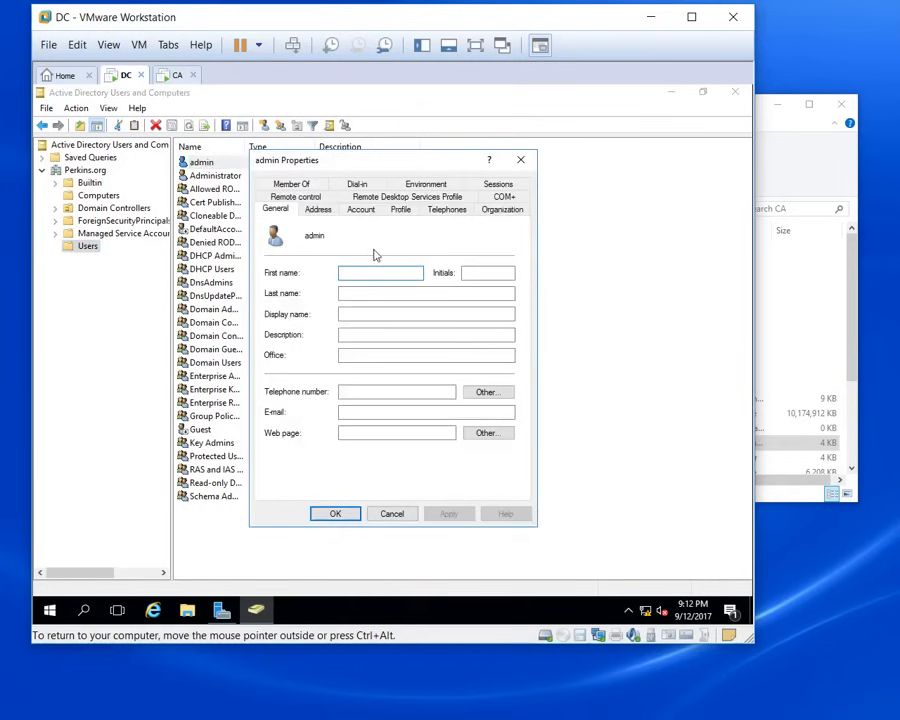
click(401, 517)
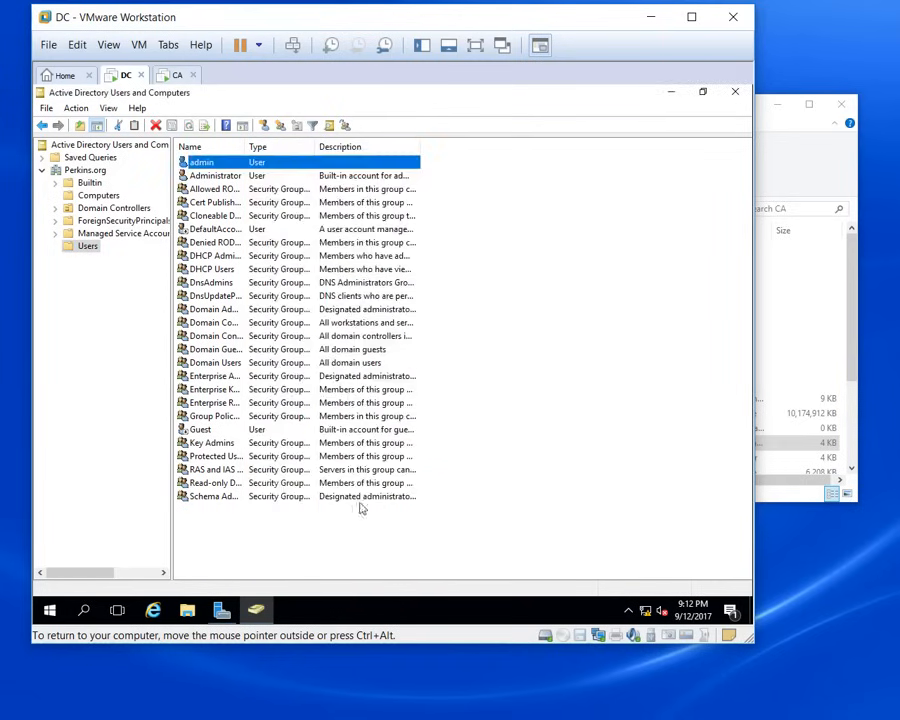
Step: Start a new user in Perkins.org Users, entering the user's last name and logon name
right_click(500, 401)
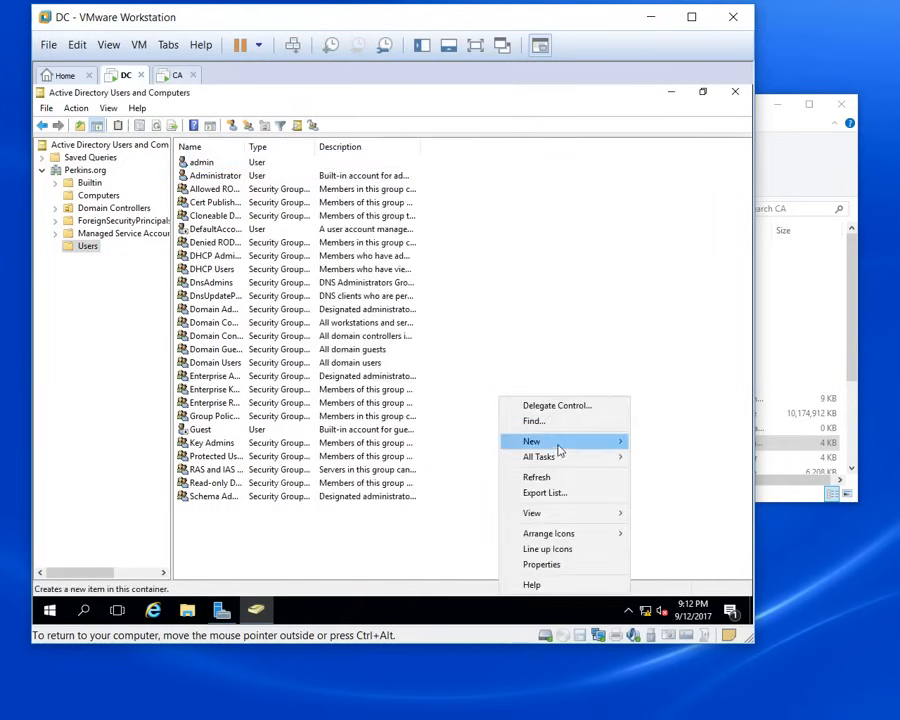
mouse_move(603, 446)
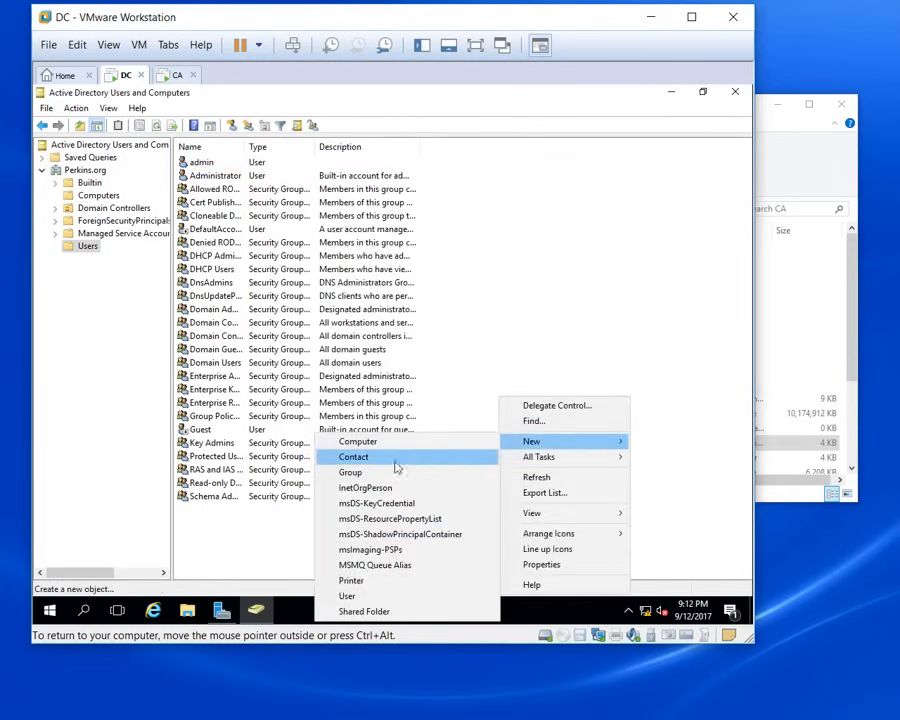
click(368, 595)
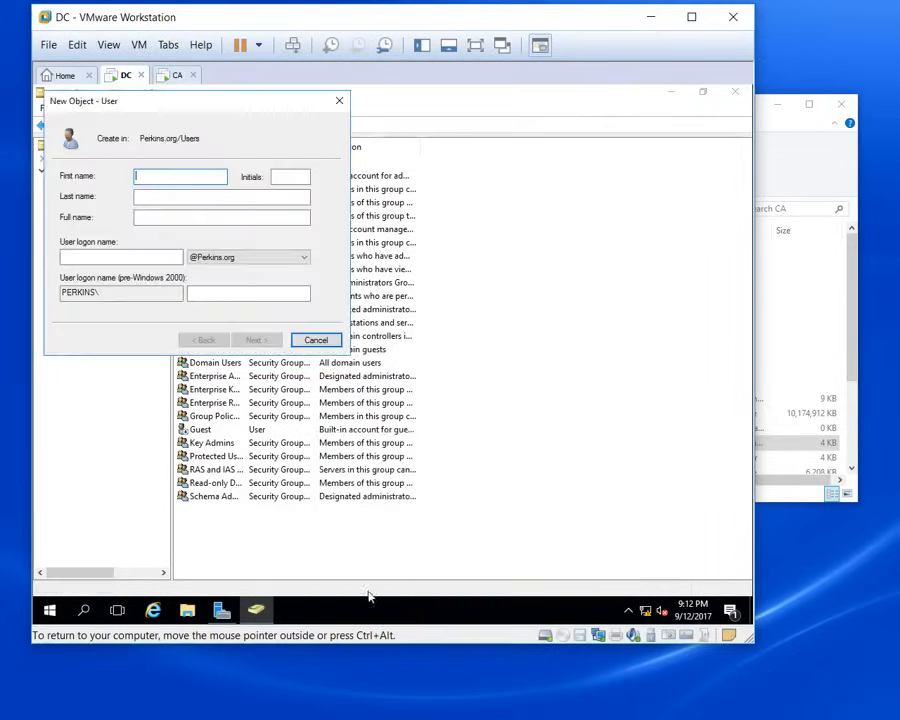
drag(196, 104, 337, 128)
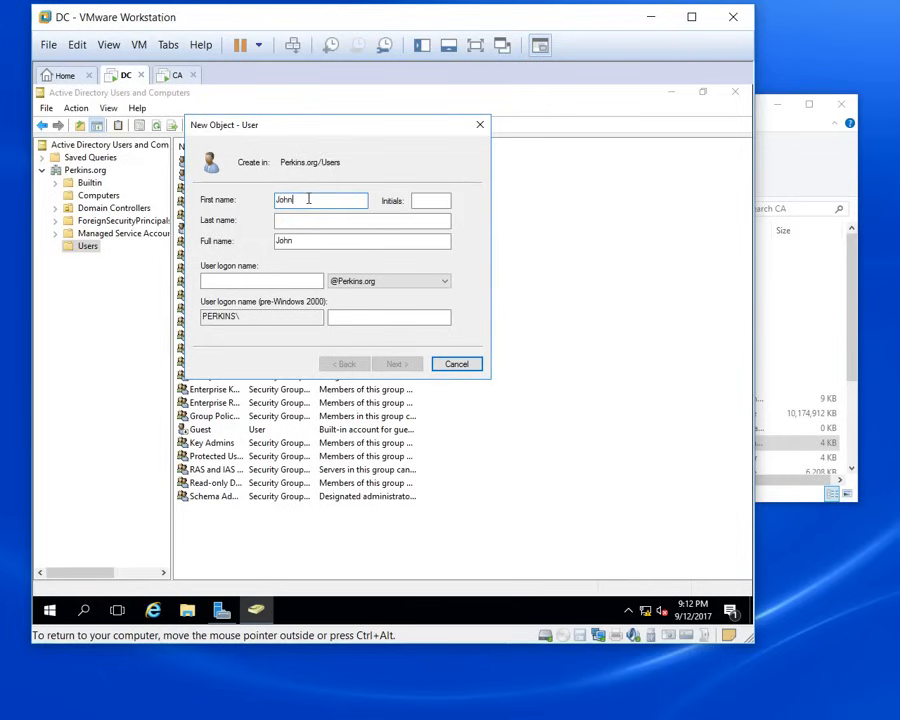
key(Tab)
text(K)
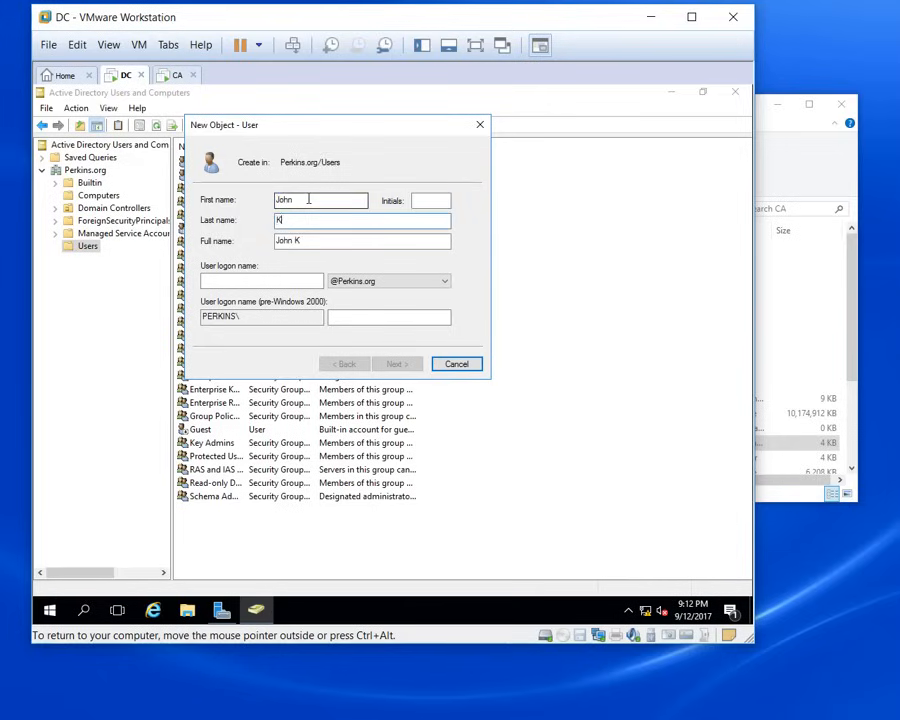
text(ing)
key(Tab)
key(Tab)
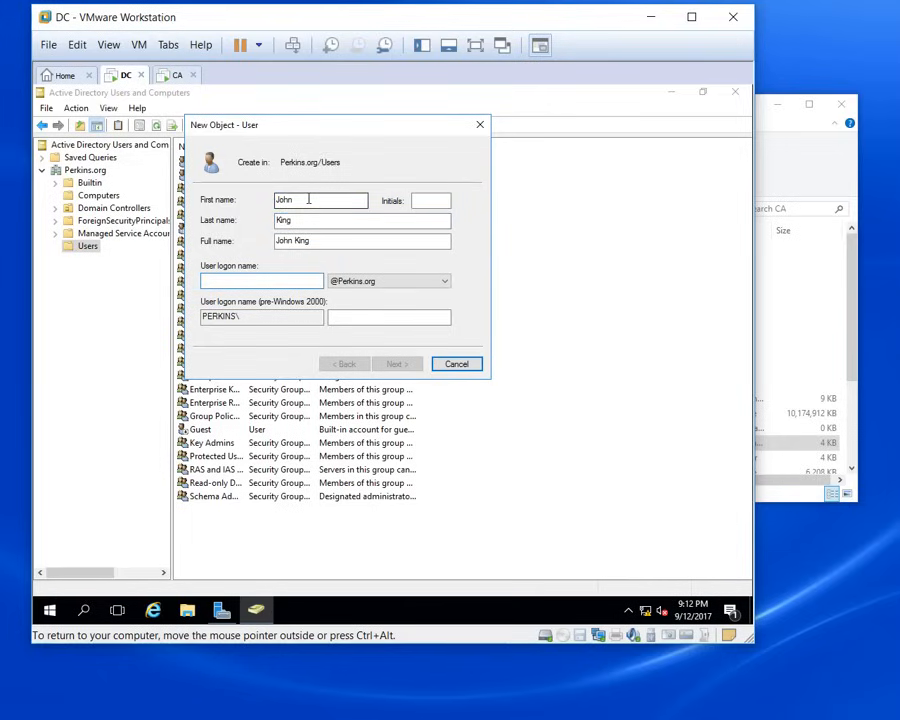
text(john)
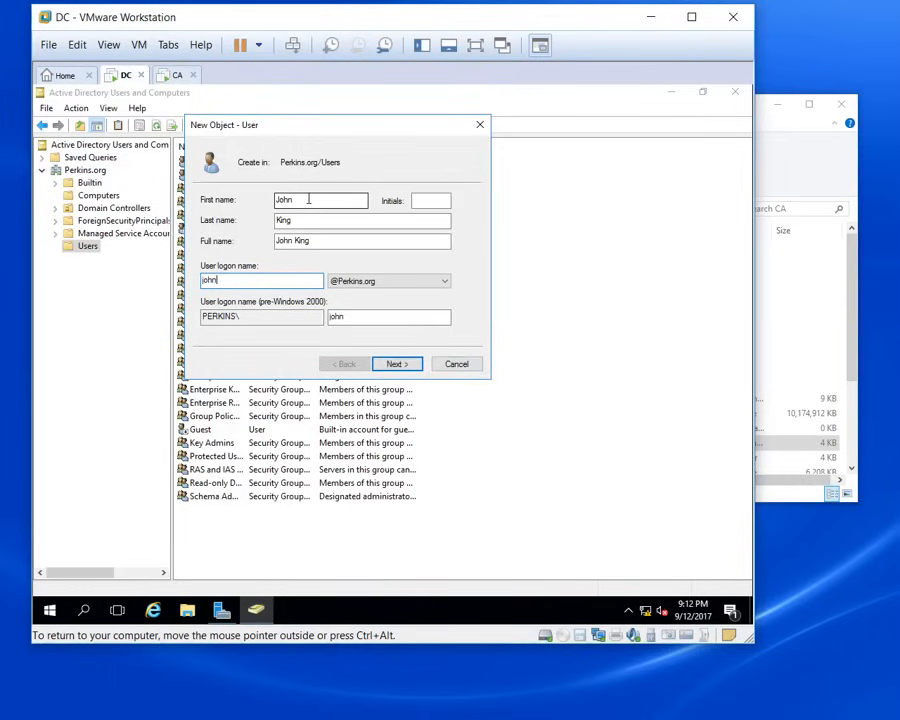
Step: Give the user a never-expiring password with no forced change at next logon, and finish
click(396, 364)
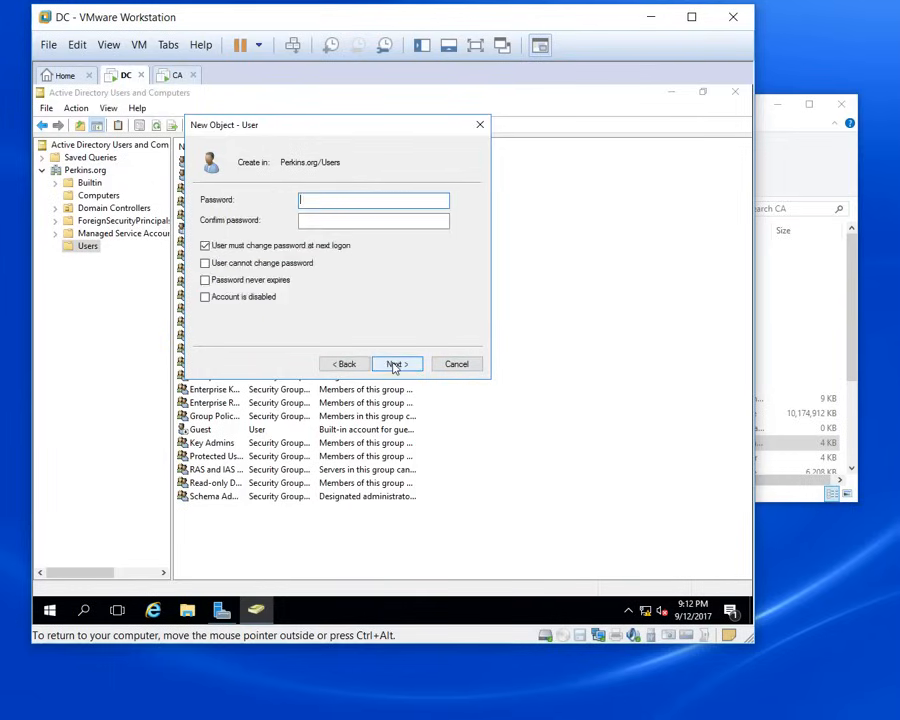
click(205, 245)
click(205, 280)
click(325, 199)
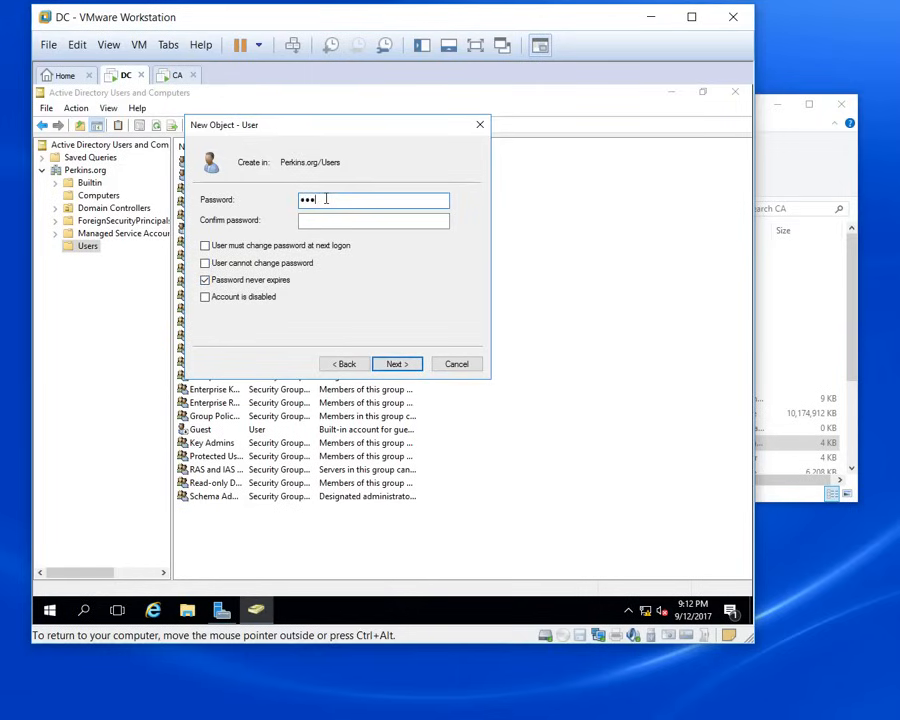
text(••••••••)
key(Tab)
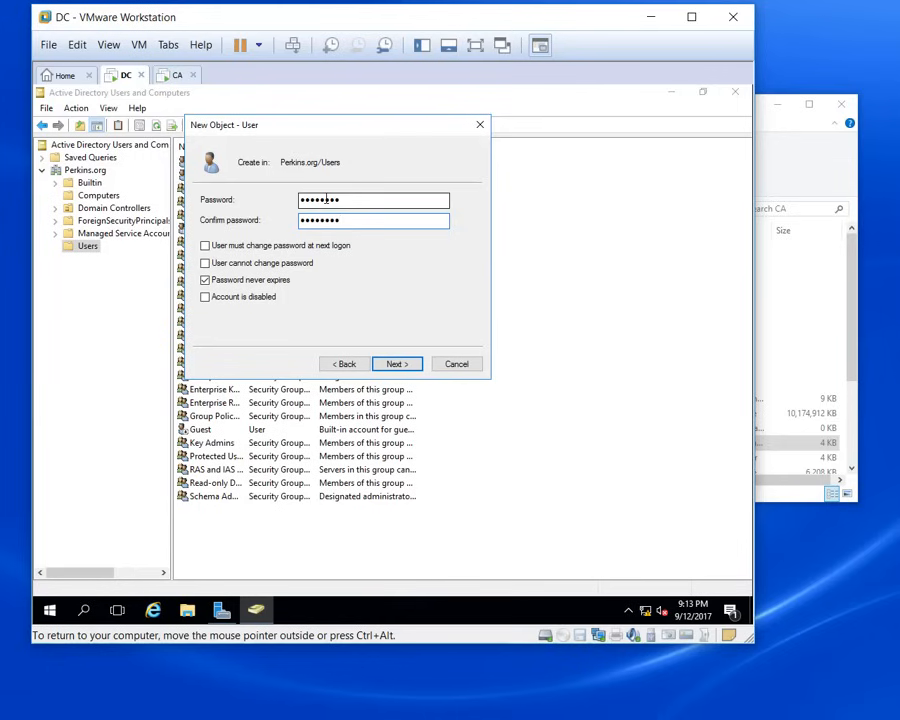
click(398, 364)
click(398, 364)
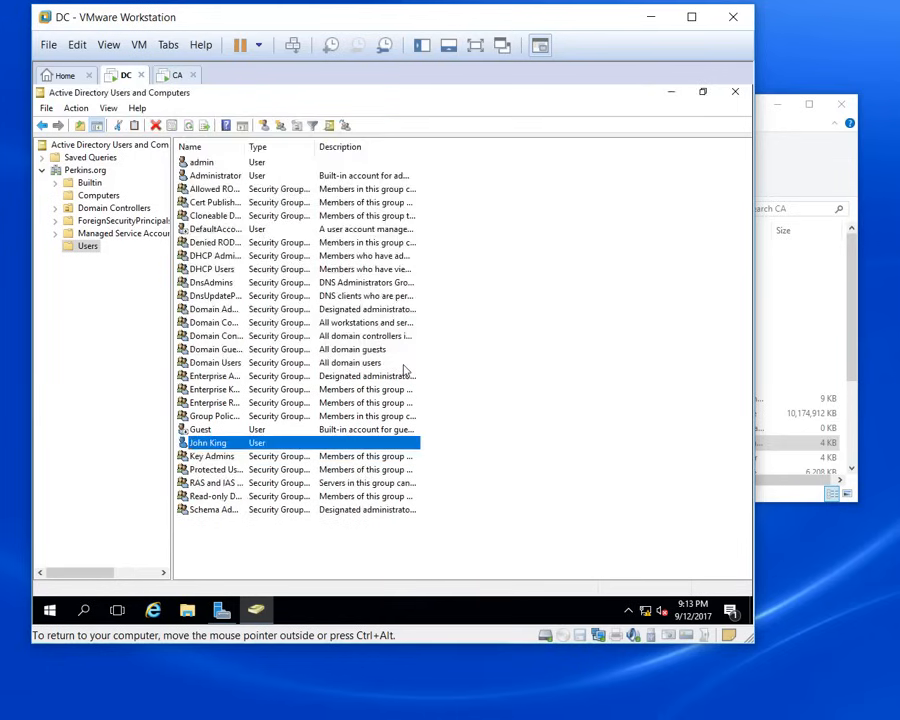
Step: Add the new user to the Administrators group from its Member Of tab
double_click(325, 447)
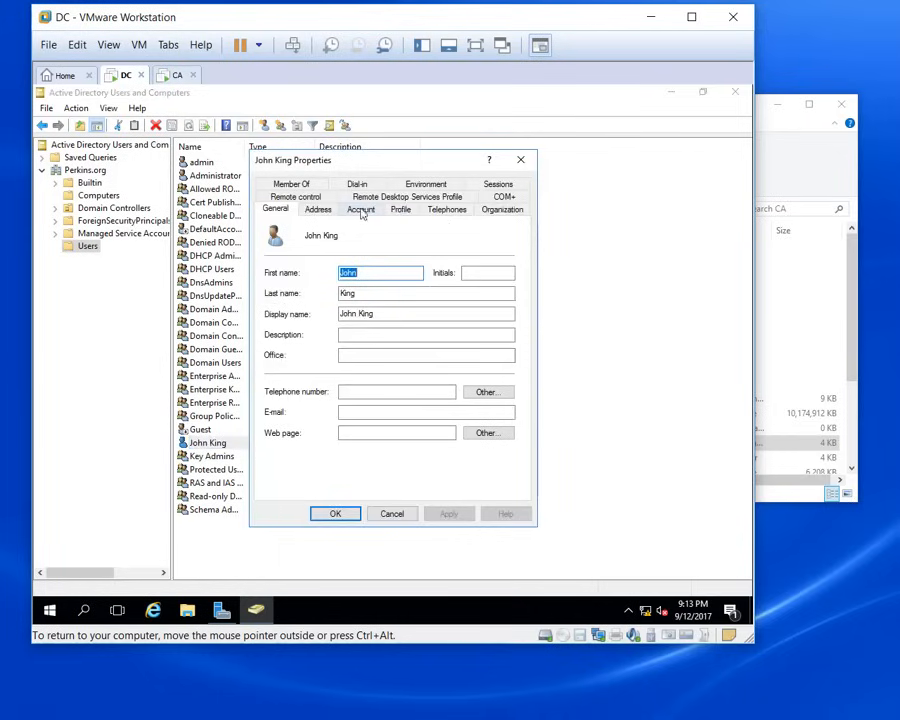
click(292, 186)
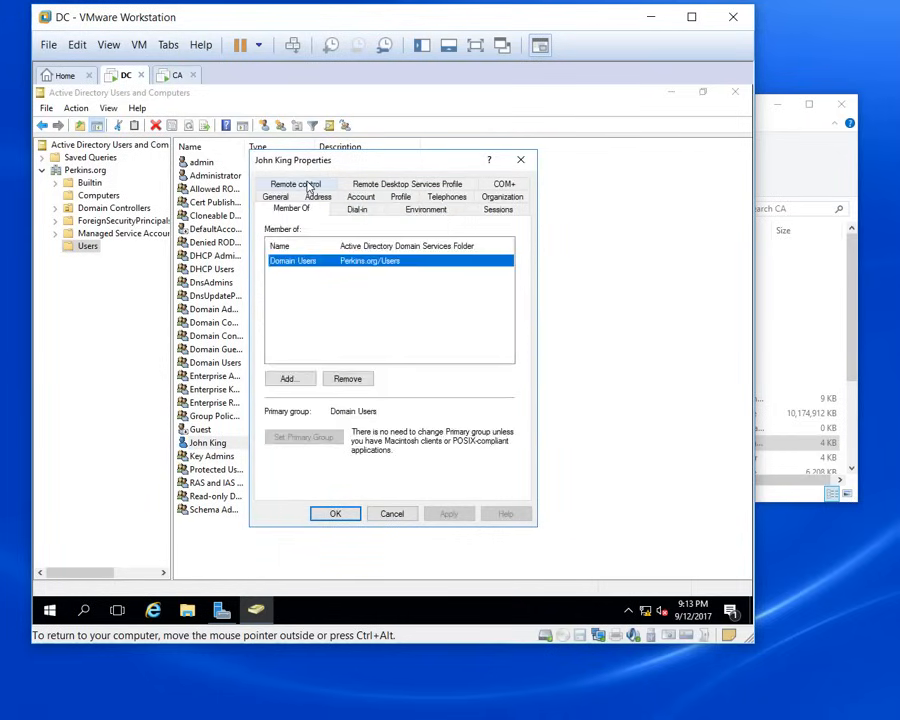
click(292, 384)
click(310, 334)
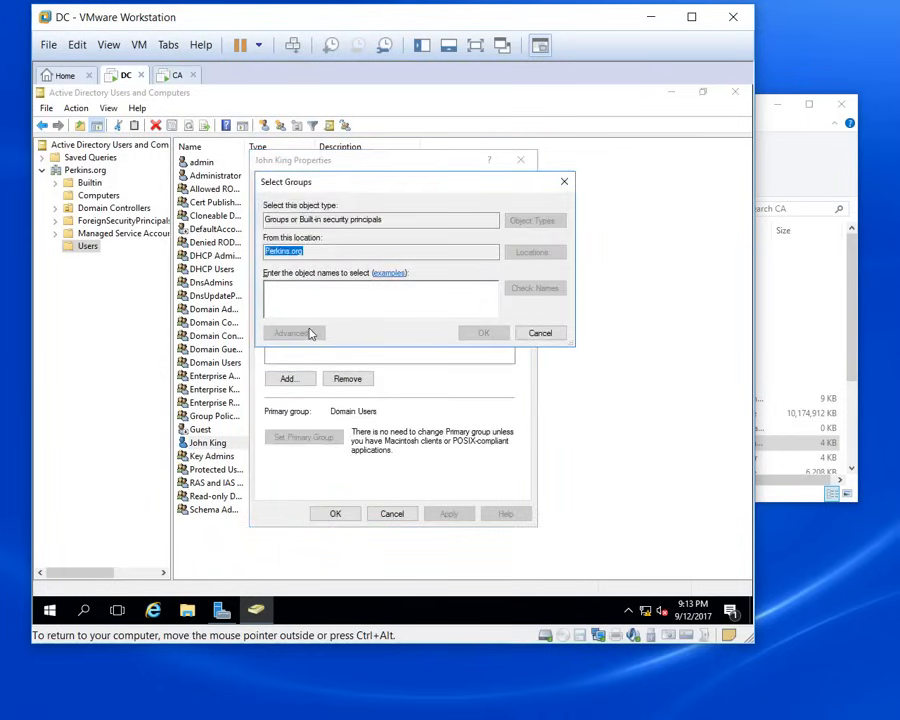
click(587, 327)
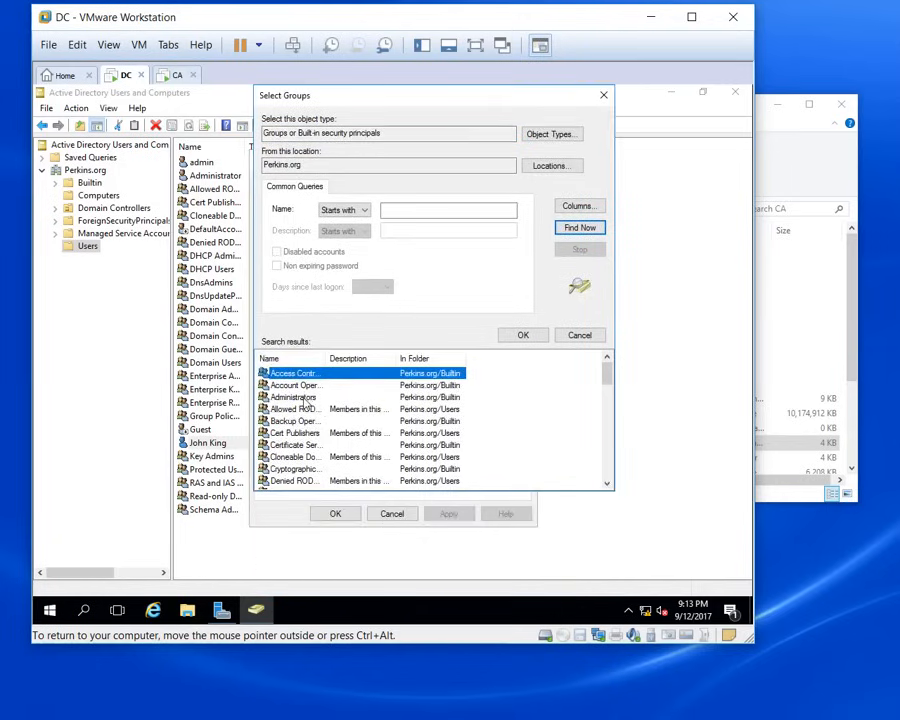
double_click(295, 397)
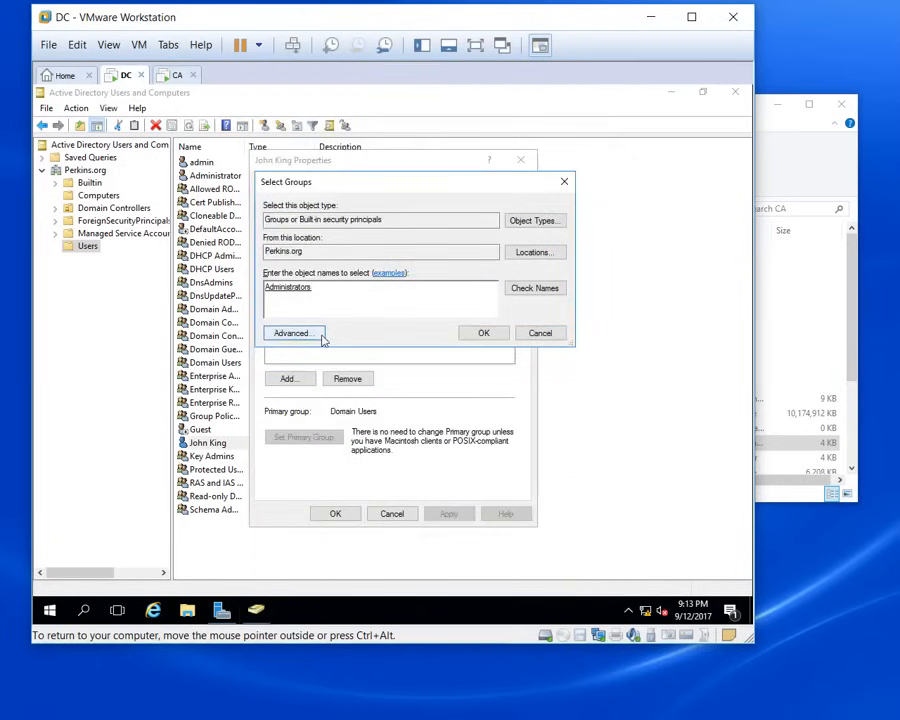
click(481, 333)
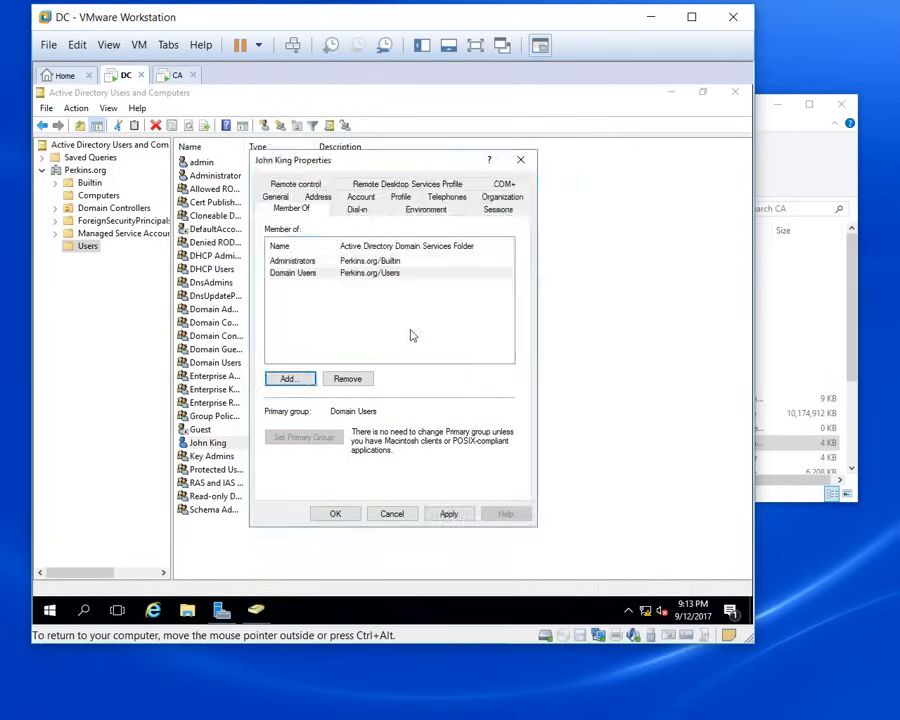
Step: Add the user to Enterprise Admins by resolving the partial name 'e'
click(312, 372)
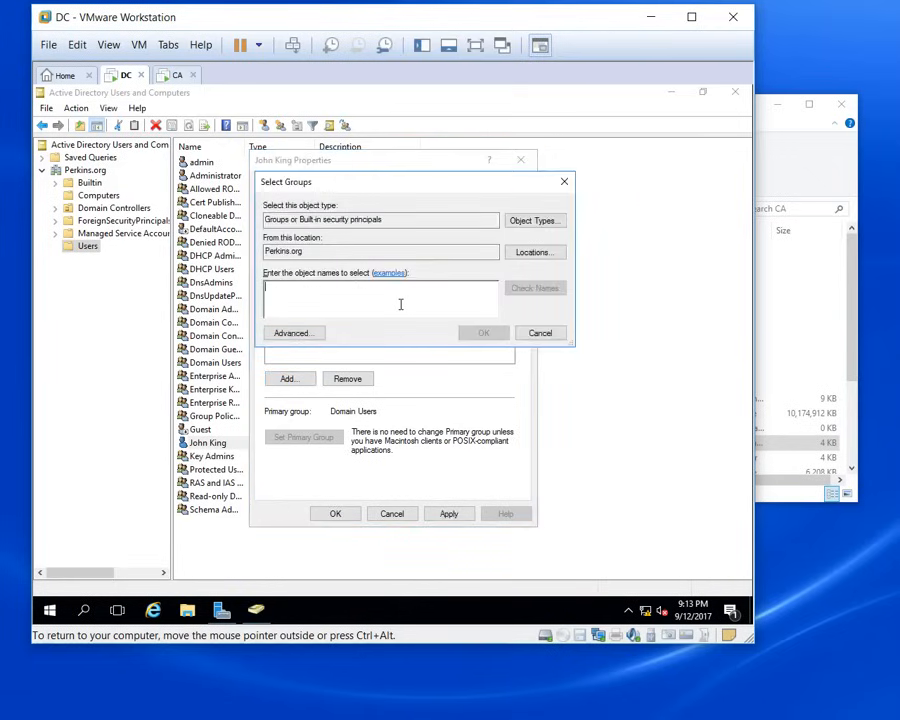
text(ent)
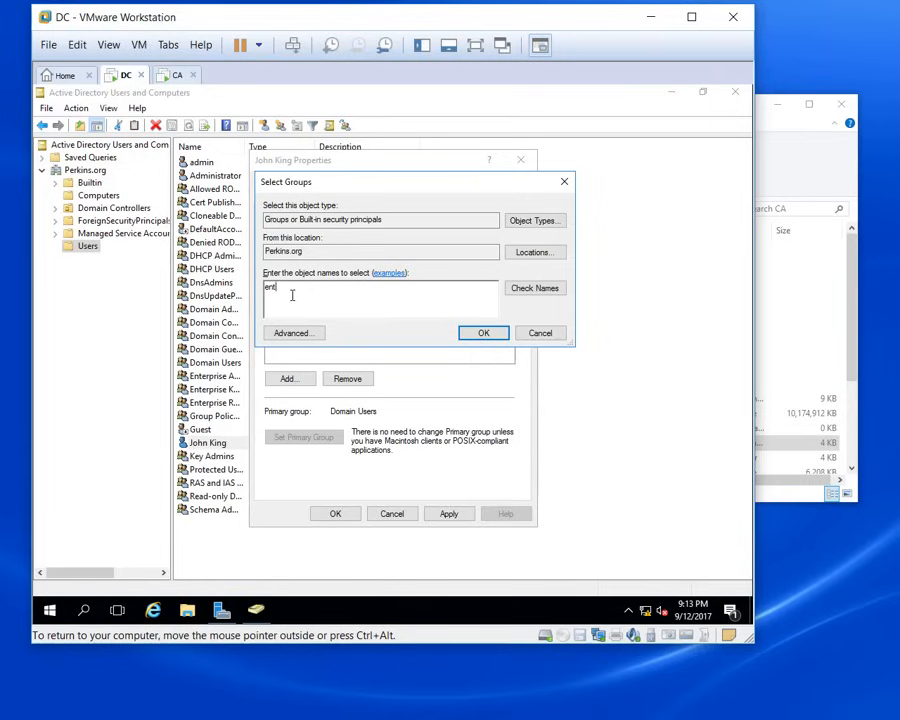
click(545, 290)
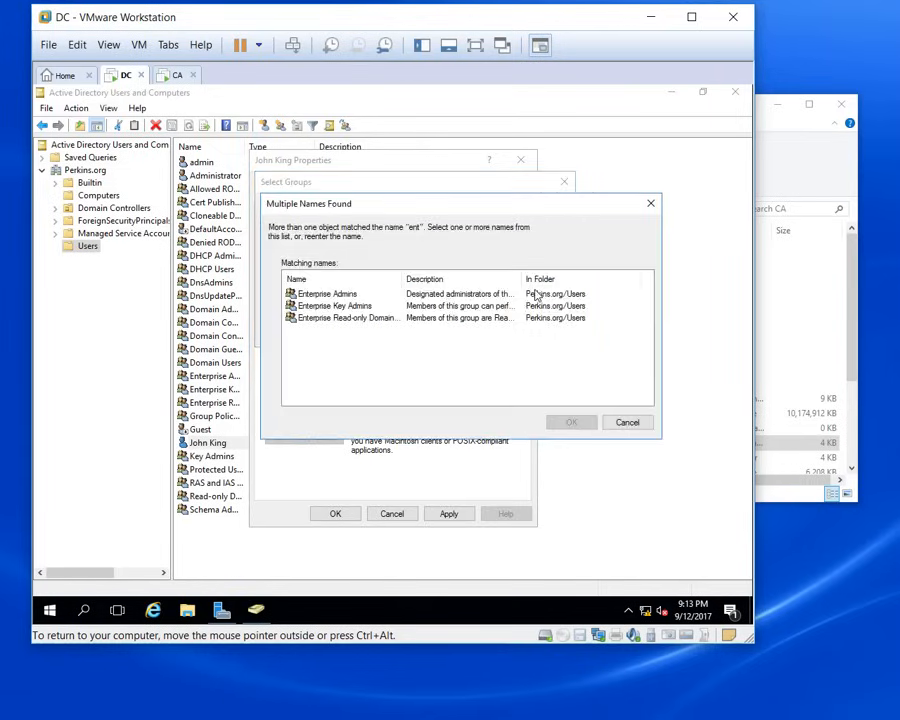
click(297, 293)
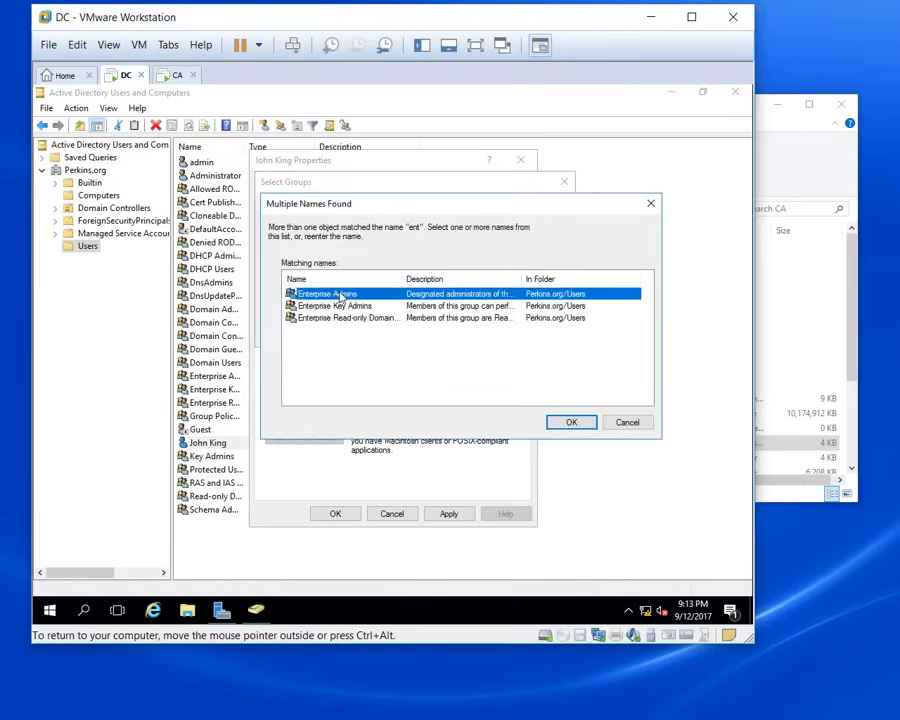
click(570, 422)
click(481, 334)
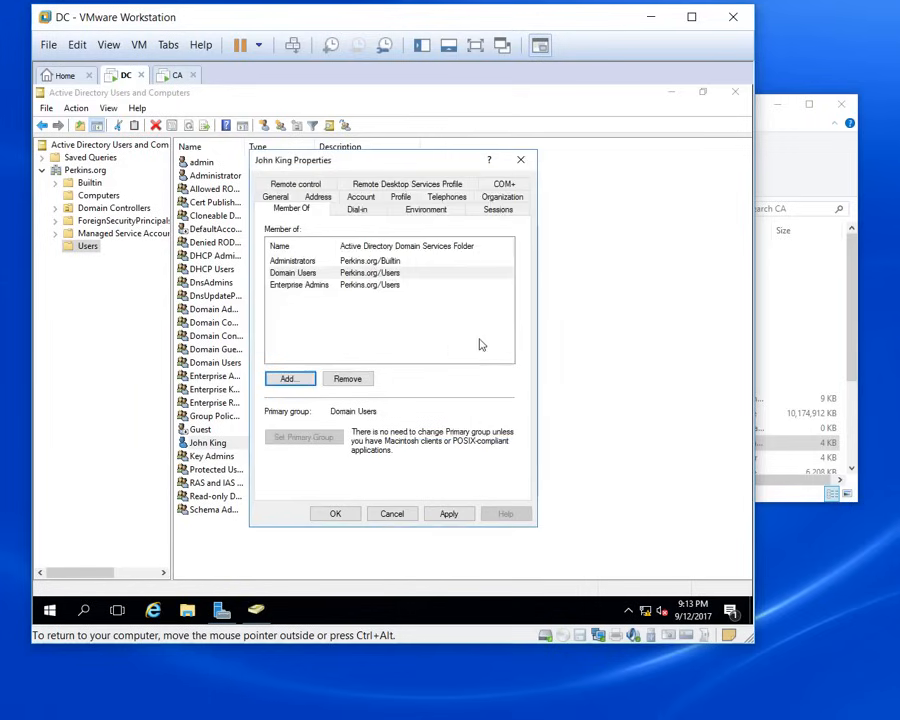
Step: Add the user to Schema Admins via 'sch', then apply and save the properties
click(288, 379)
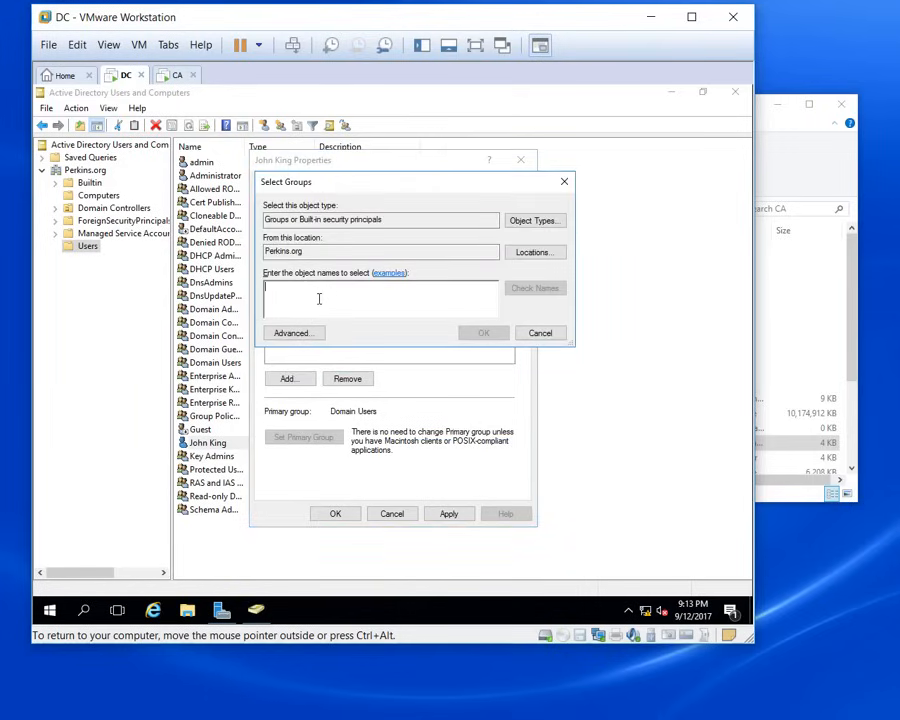
text(sch)
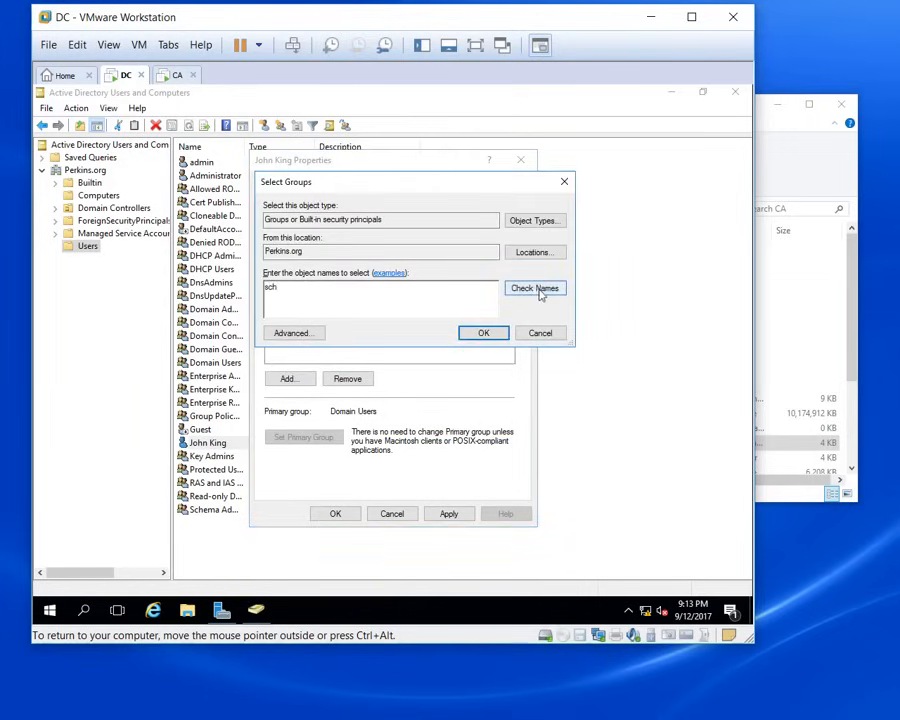
click(535, 288)
click(480, 333)
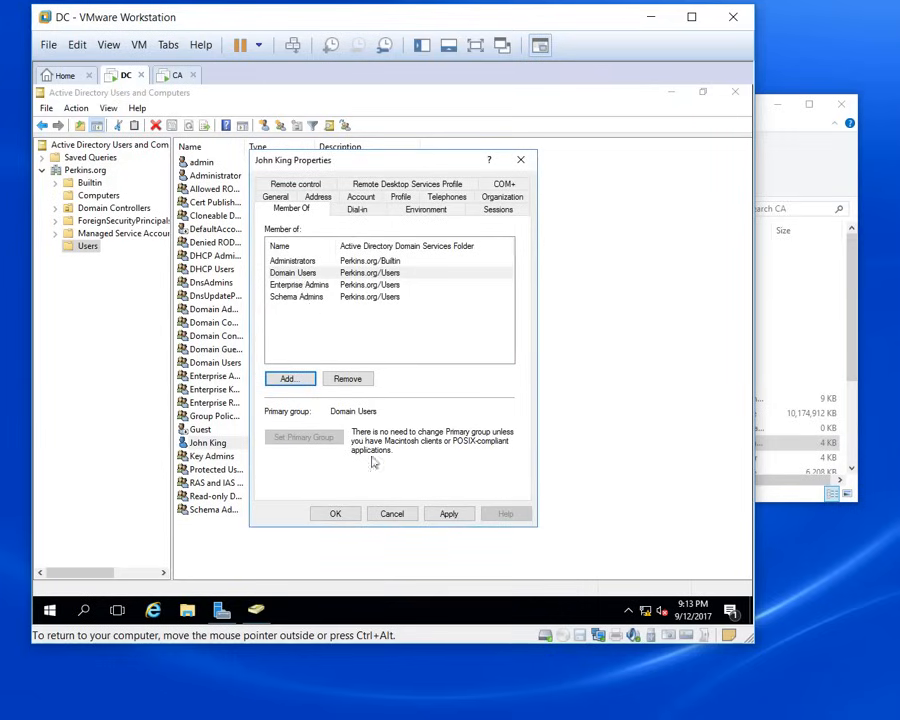
click(444, 515)
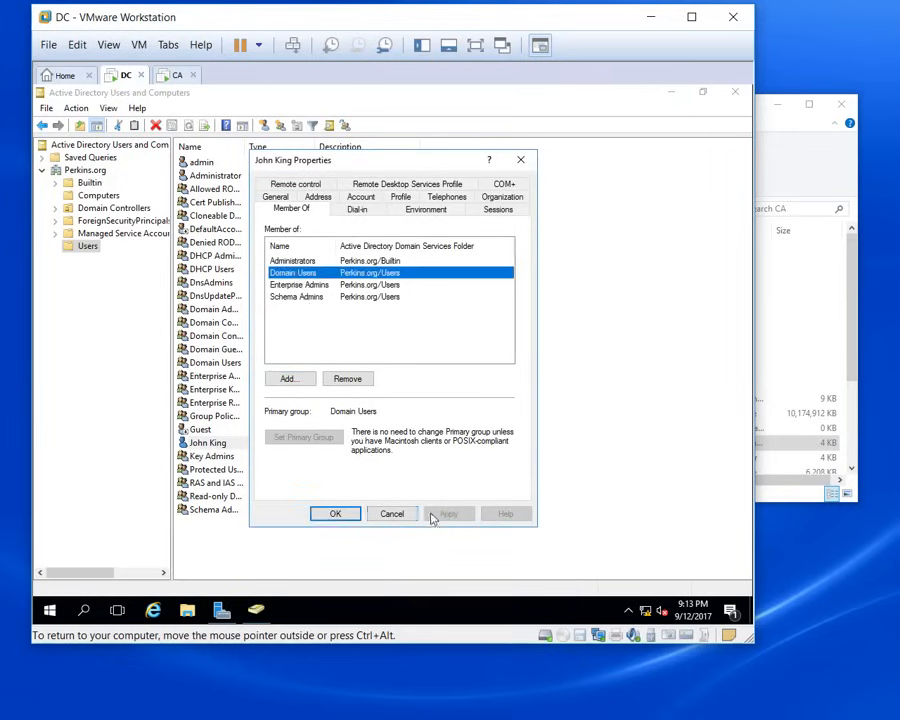
click(338, 514)
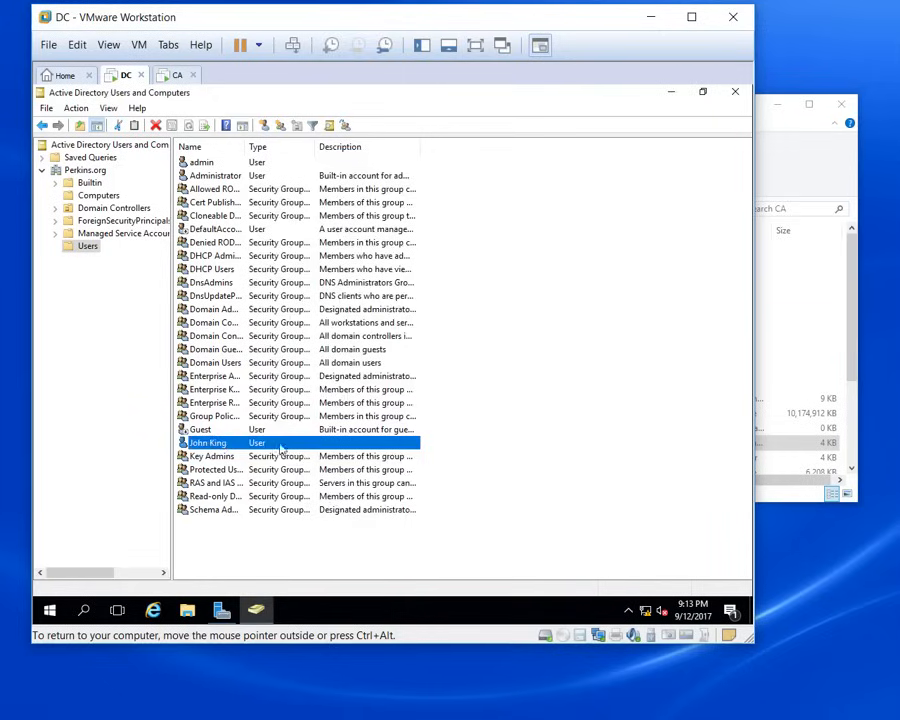
Step: On the CA machine, sign in as Other user with the new domain user's username and password
click(174, 76)
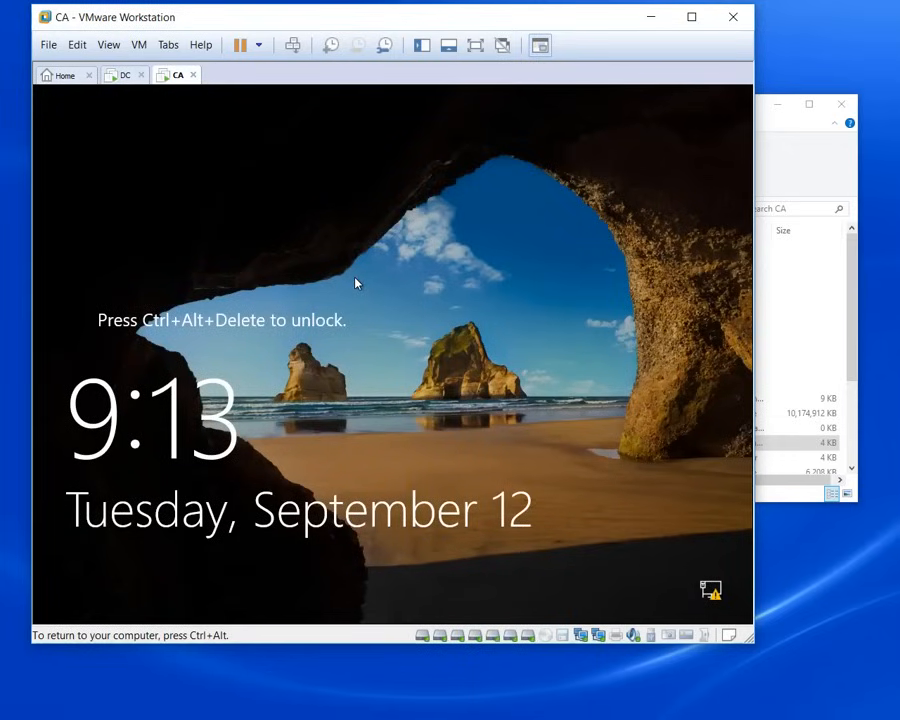
key(ctrl+alt+Insert)
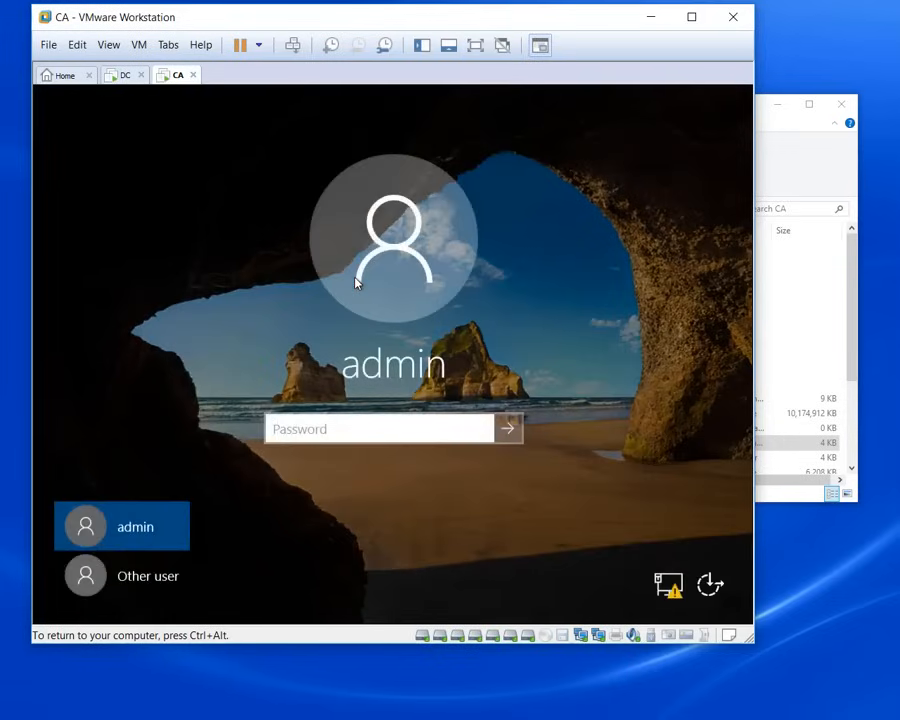
click(165, 578)
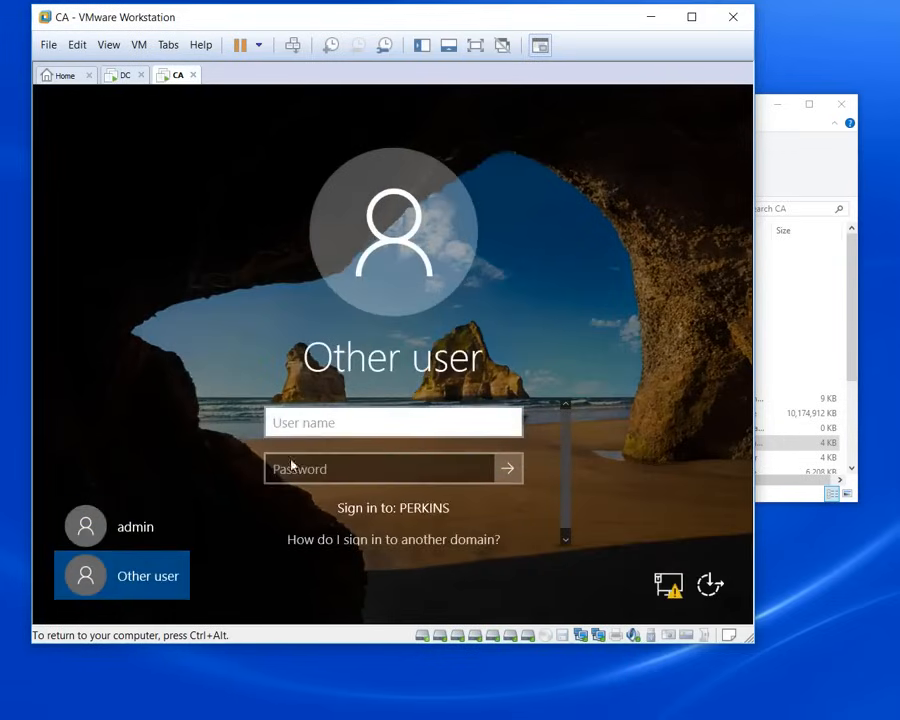
text(john)
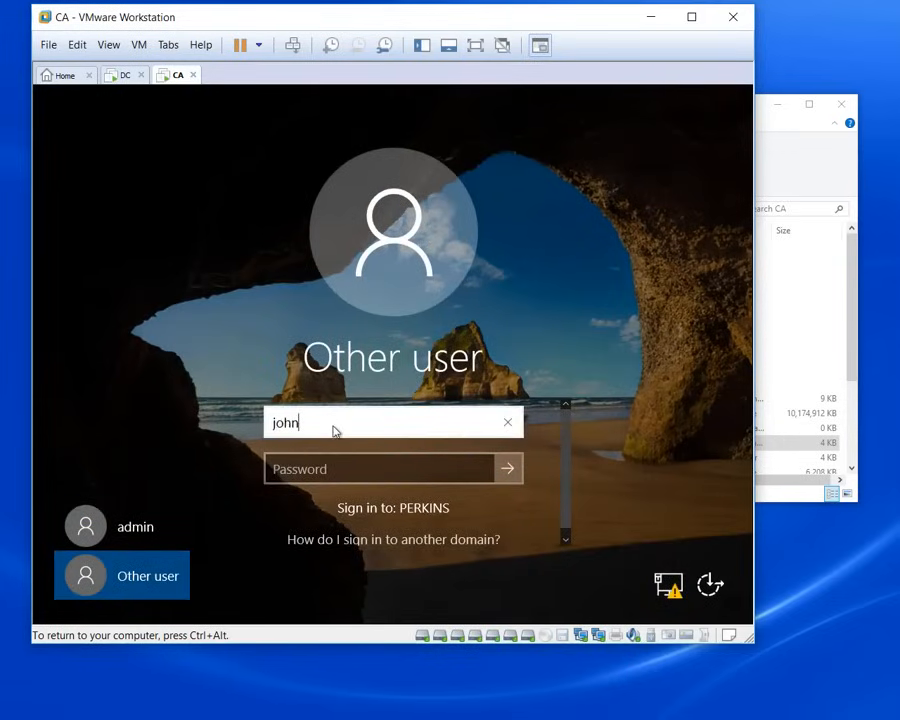
key(Tab)
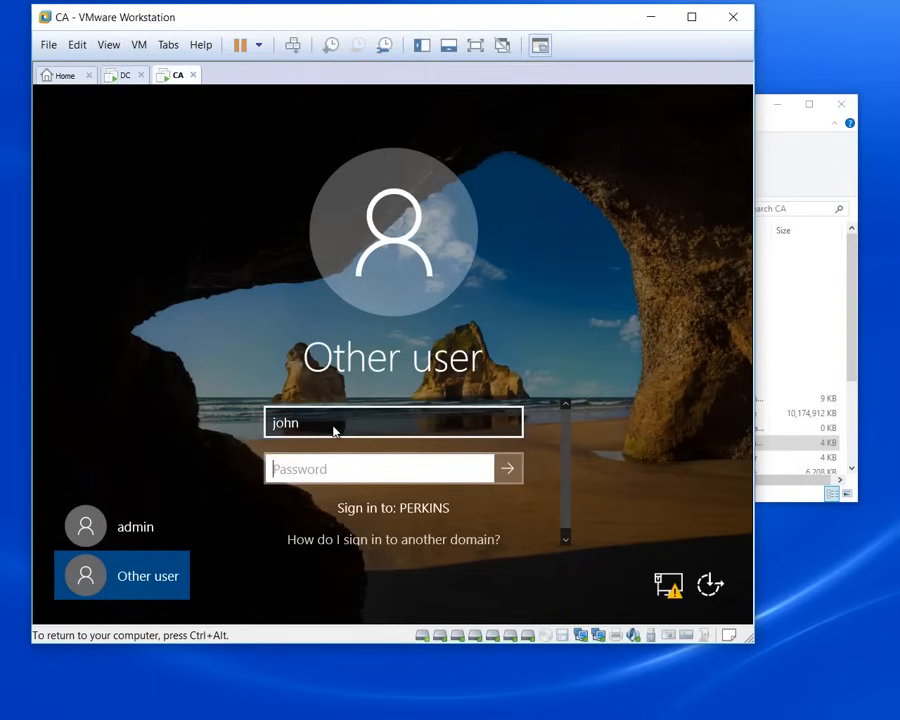
text(••••••)
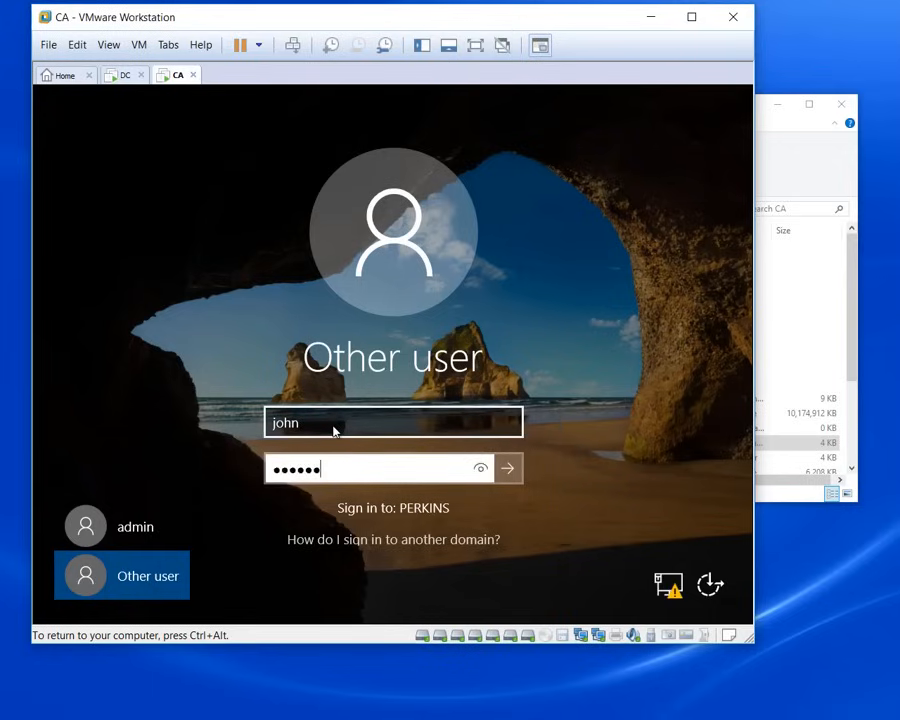
text(••)
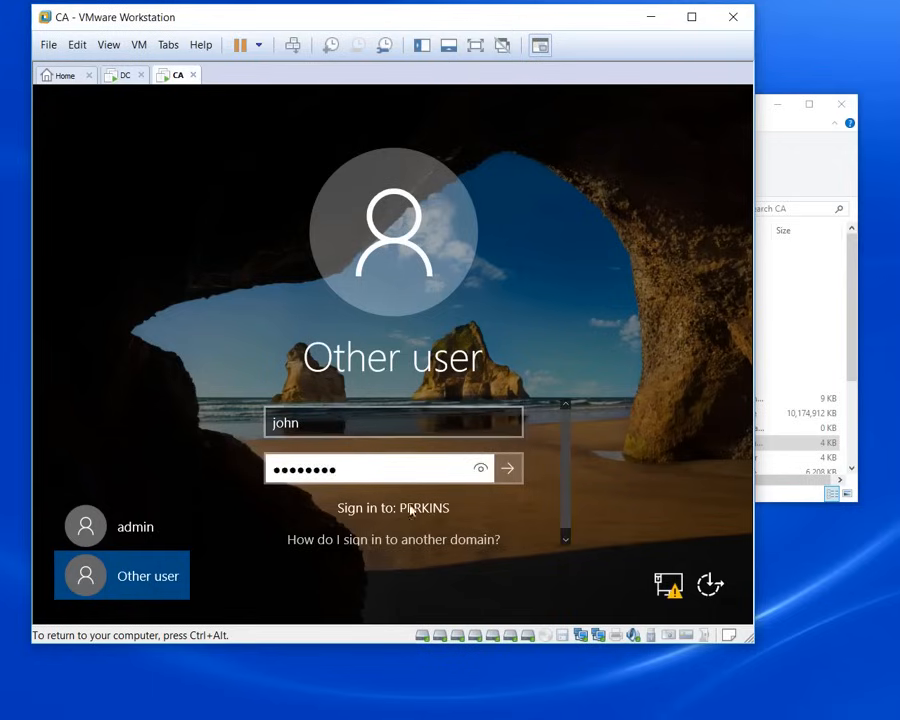
click(501, 476)
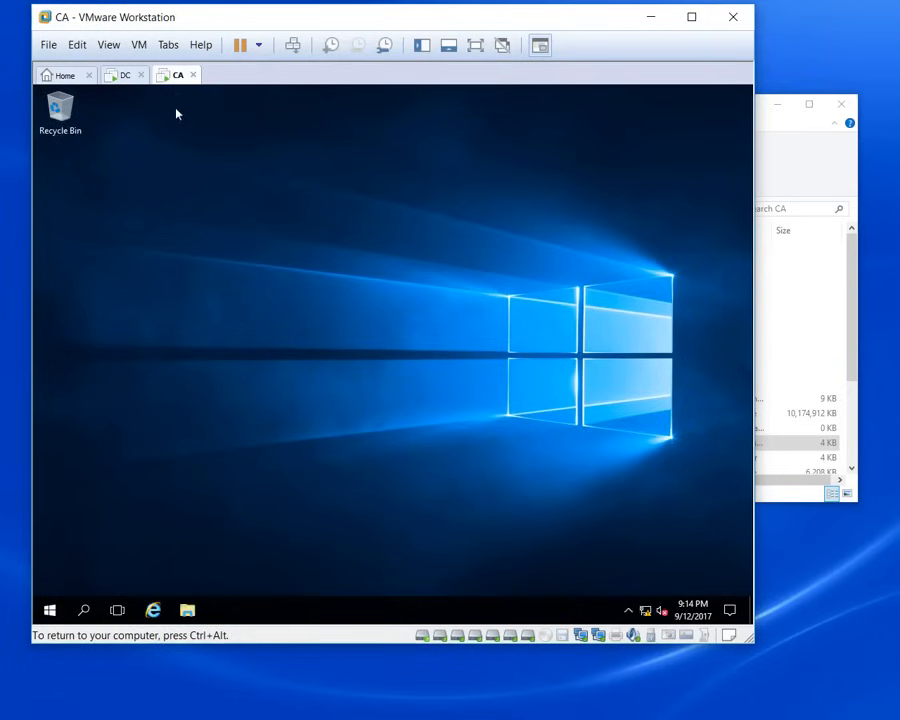
Step: Review the CA machine's Virtual Machine Settings and cancel without changes
click(139, 45)
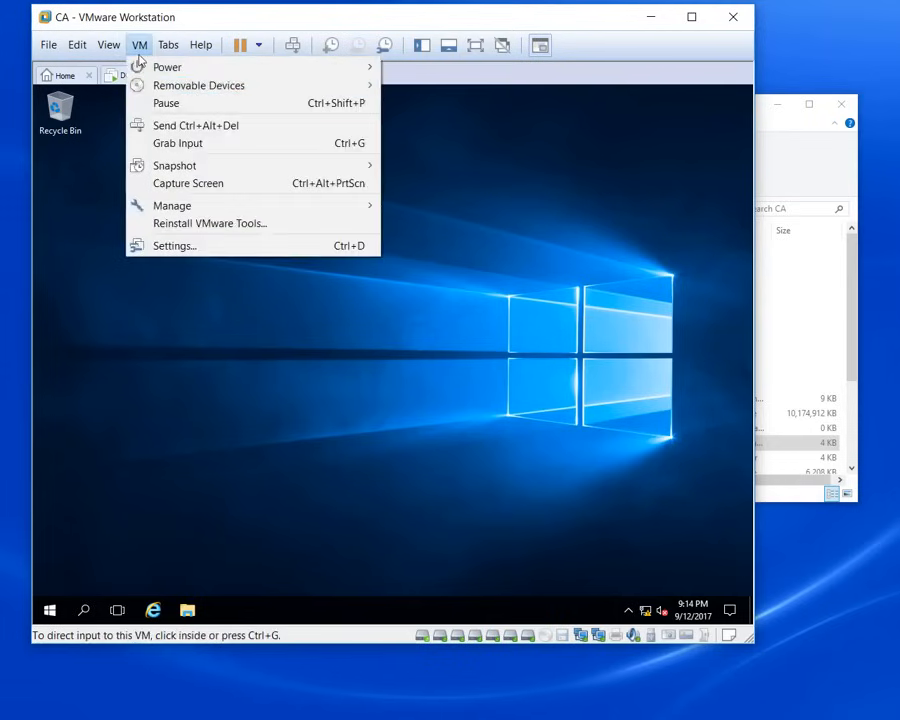
click(172, 246)
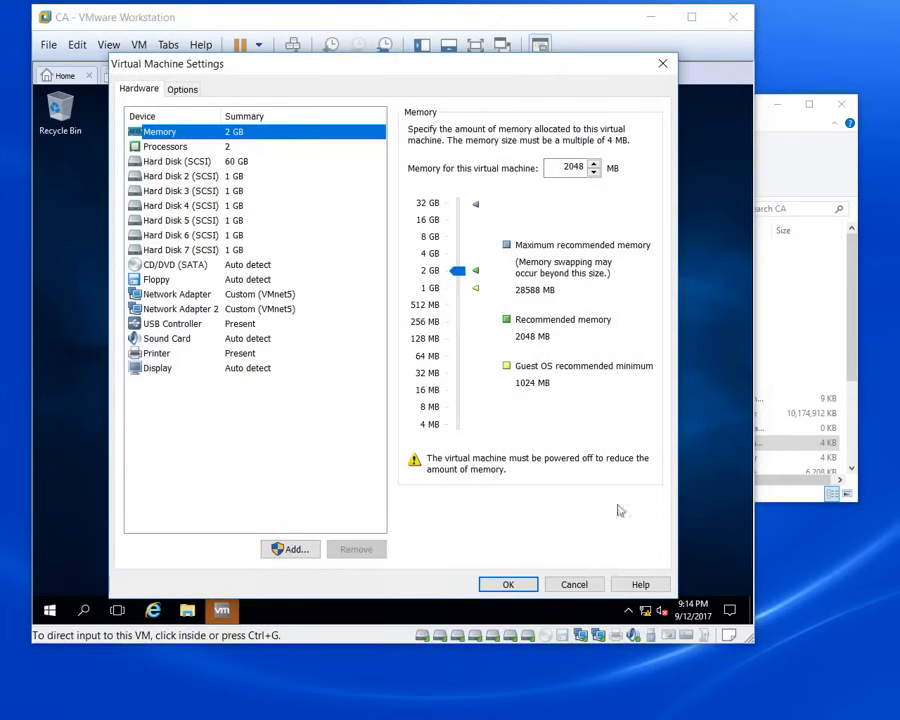
click(588, 589)
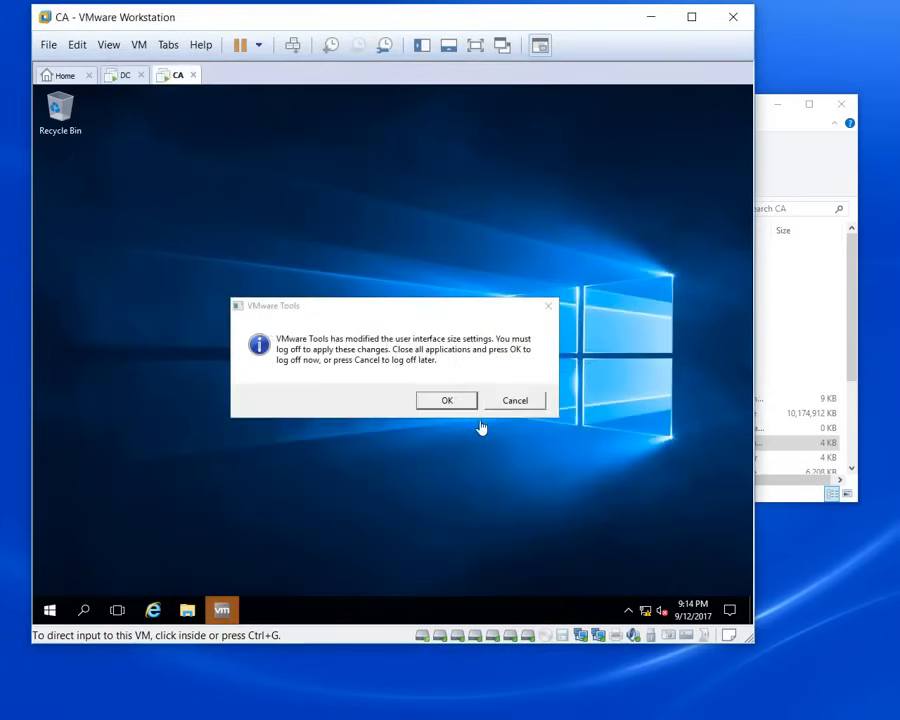